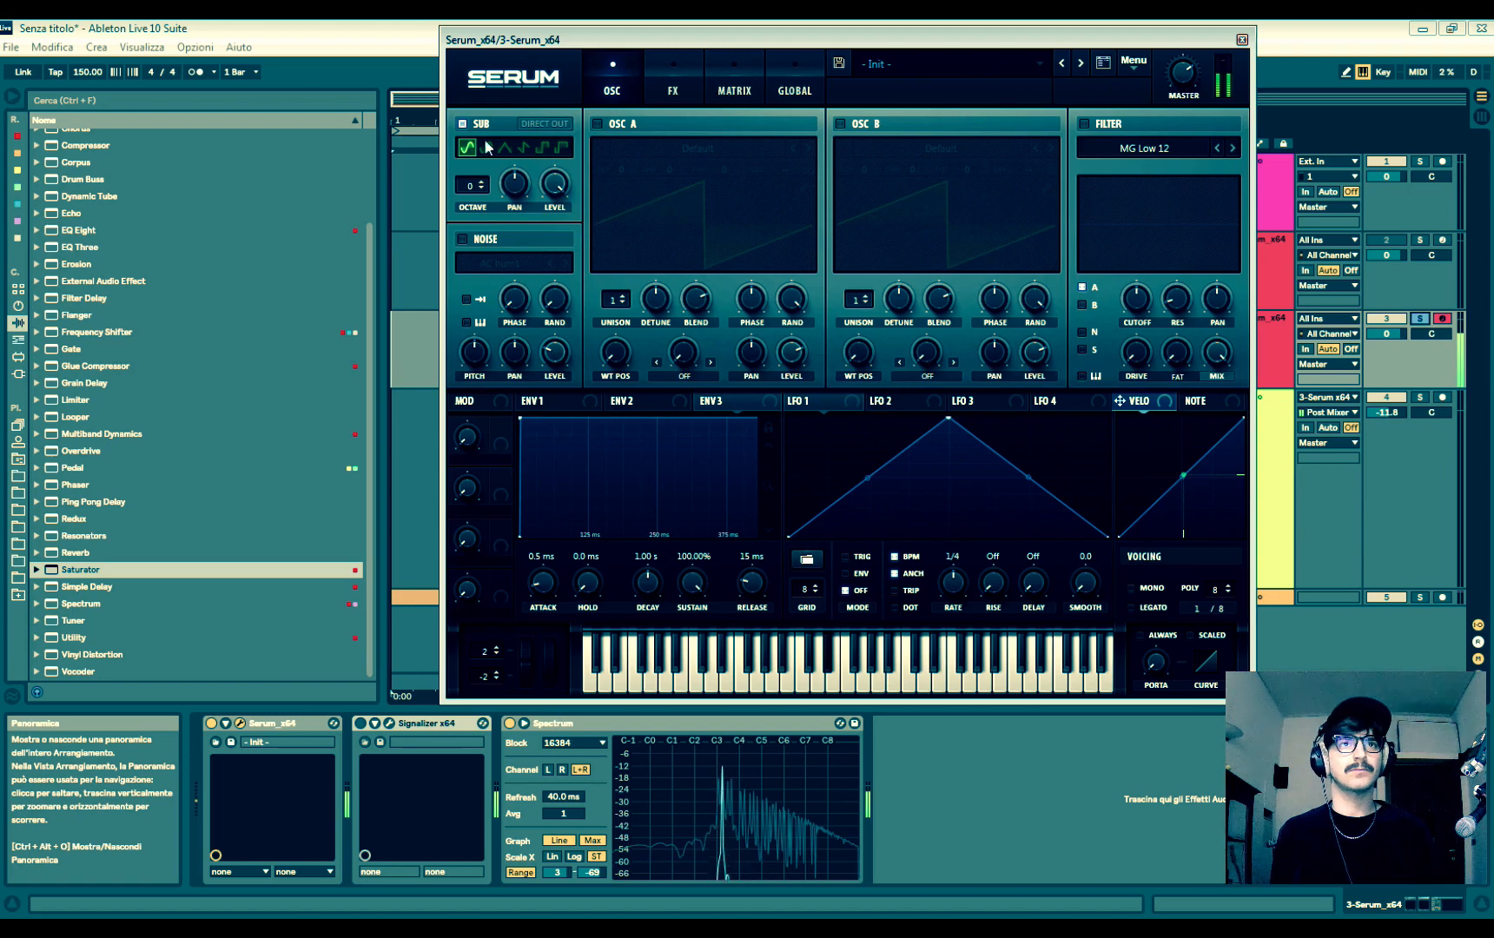
# - Set the sub oscillator's octave to -3
pyautogui.moveTo(474, 187); pyautogui.dragTo(474, 214)
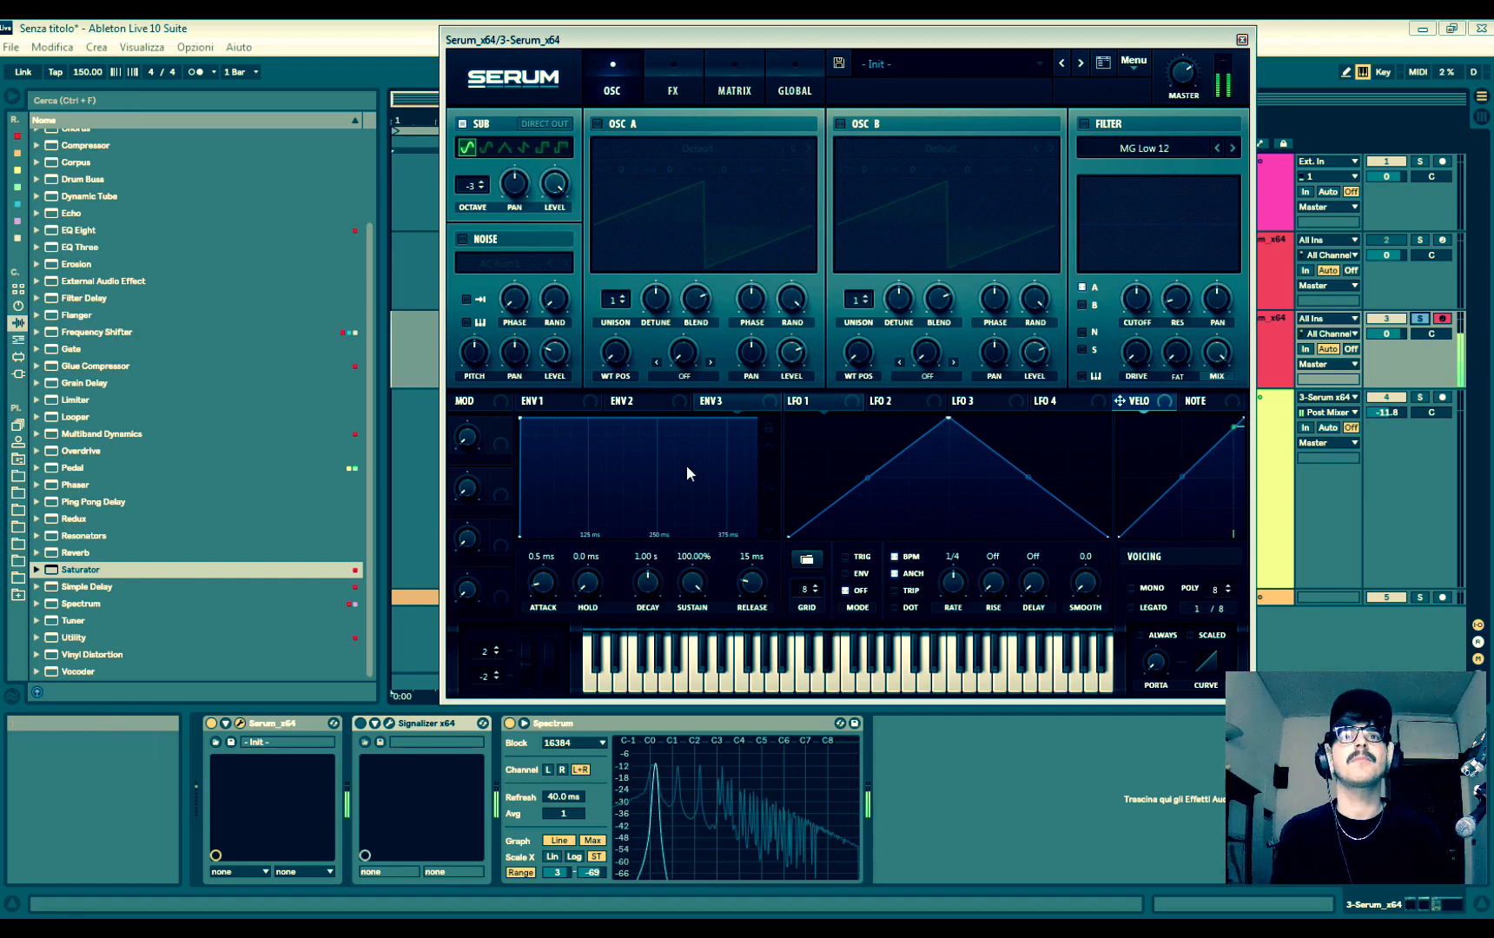
pyautogui.moveTo(635, 37); pyautogui.dragTo(538, 68)
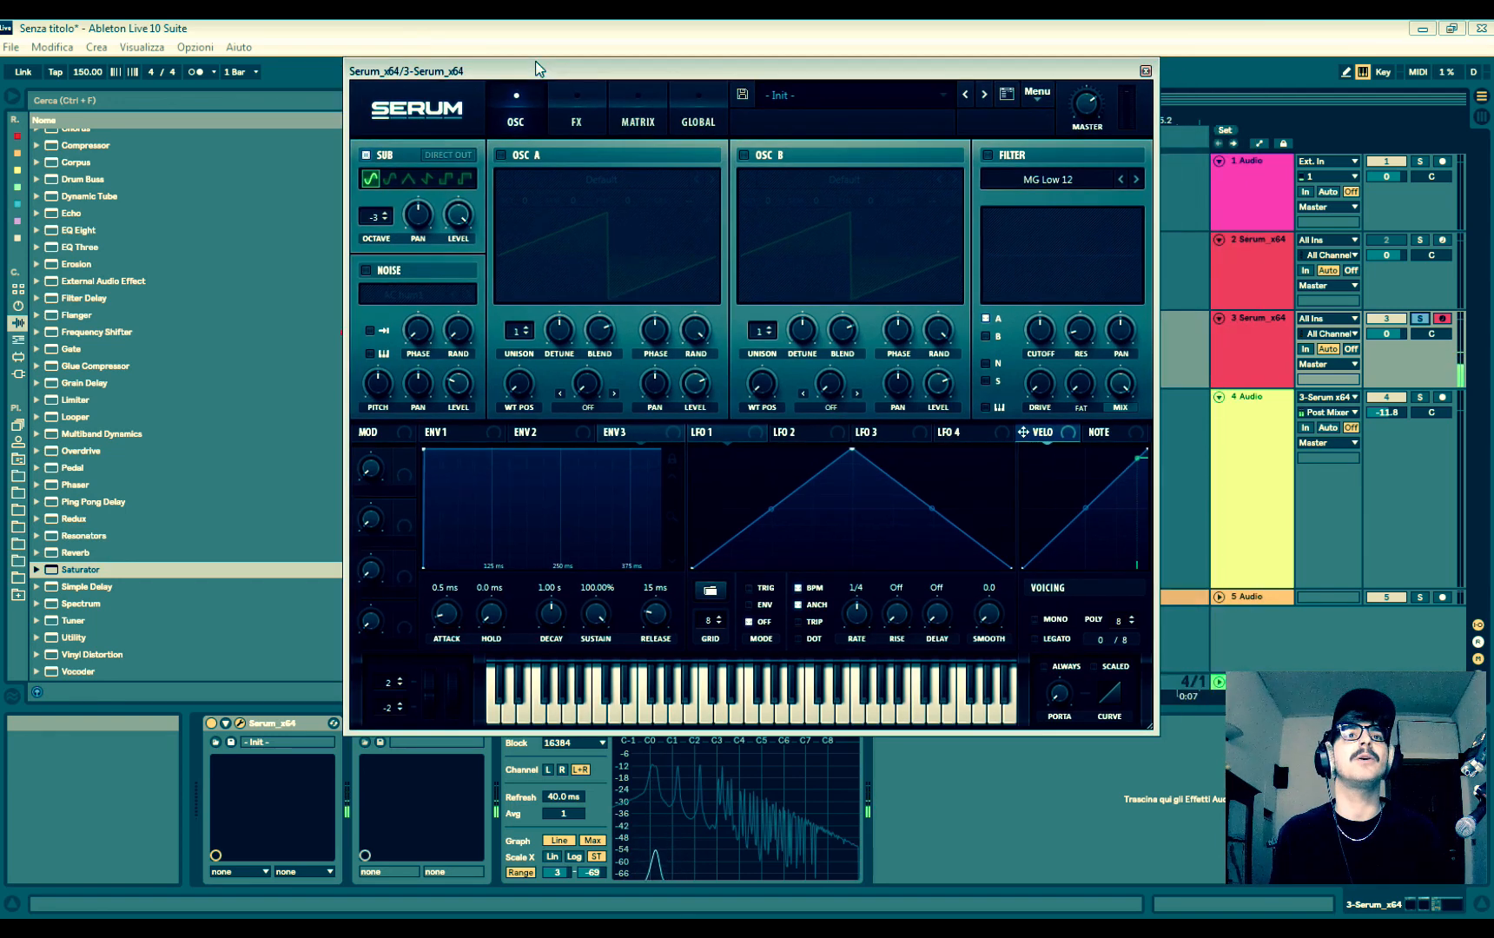
# - Enable oscillator A with the Analog Basic Shapes wavetable and set its octave to -2
pyautogui.click(513, 157)
pyautogui.click(605, 176)
pyautogui.moveTo(699, 221)
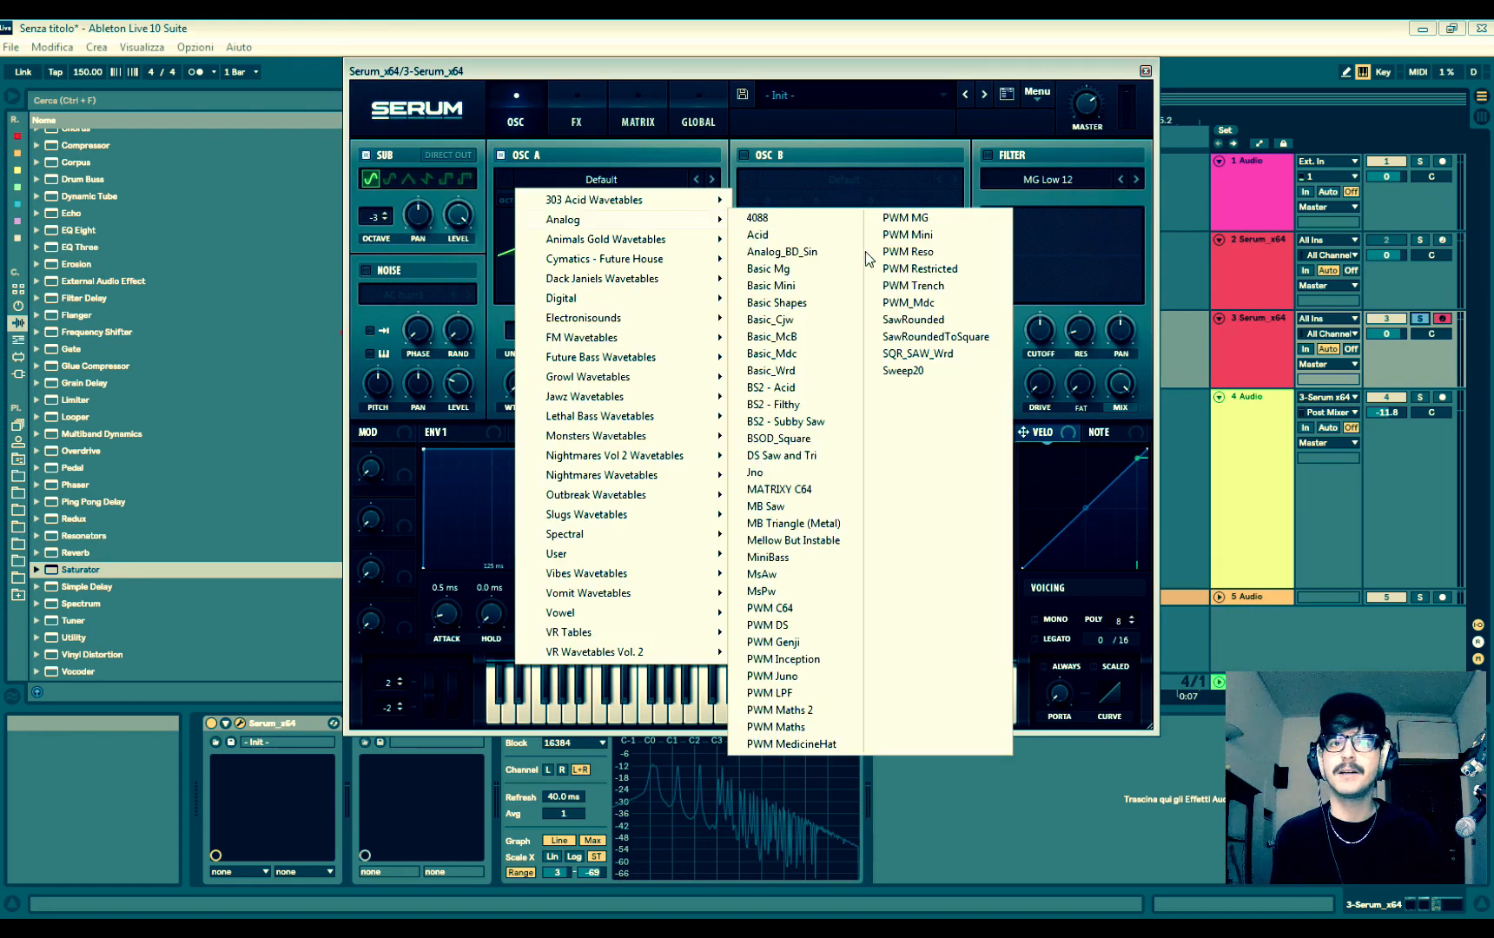
pyautogui.click(778, 303)
pyautogui.moveTo(540, 72); pyautogui.dragTo(694, 61)
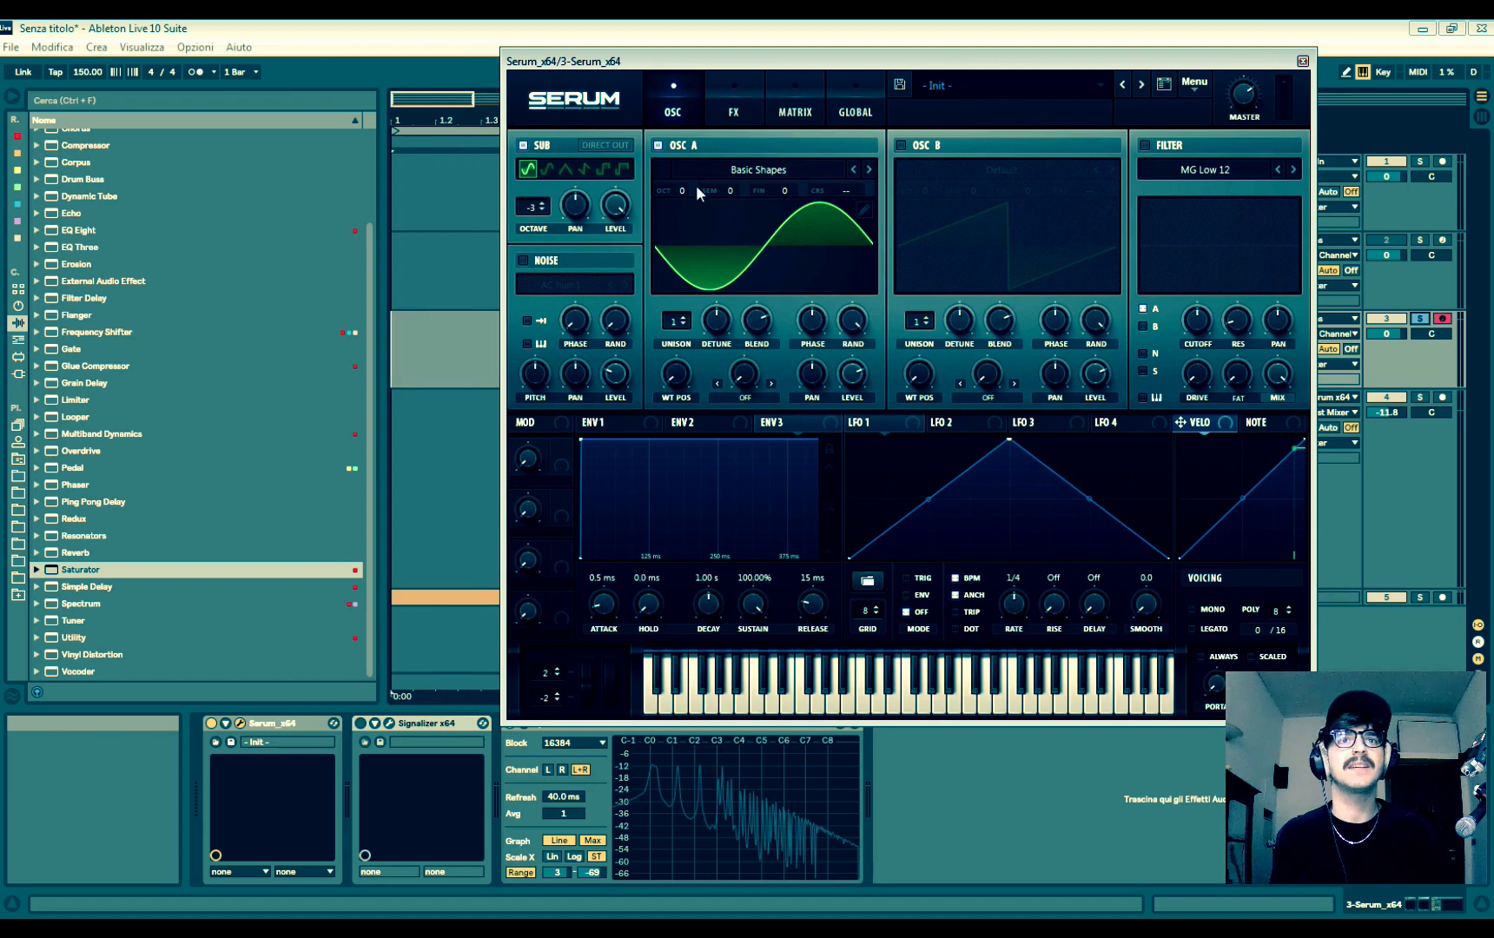
pyautogui.moveTo(684, 190); pyautogui.dragTo(688, 244)
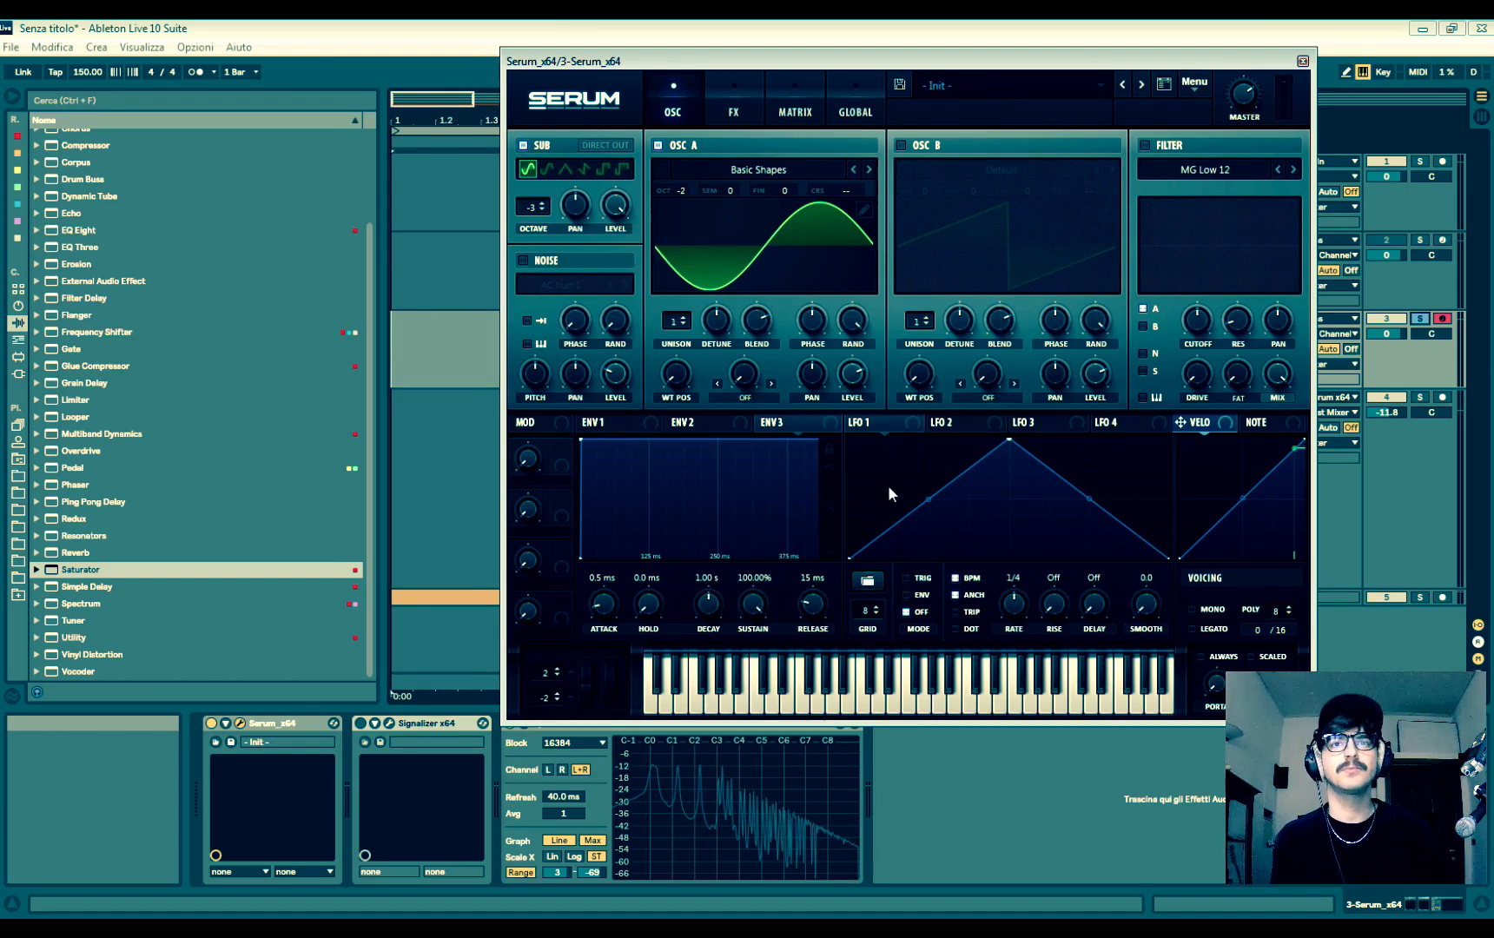
pyautogui.moveTo(672, 768)
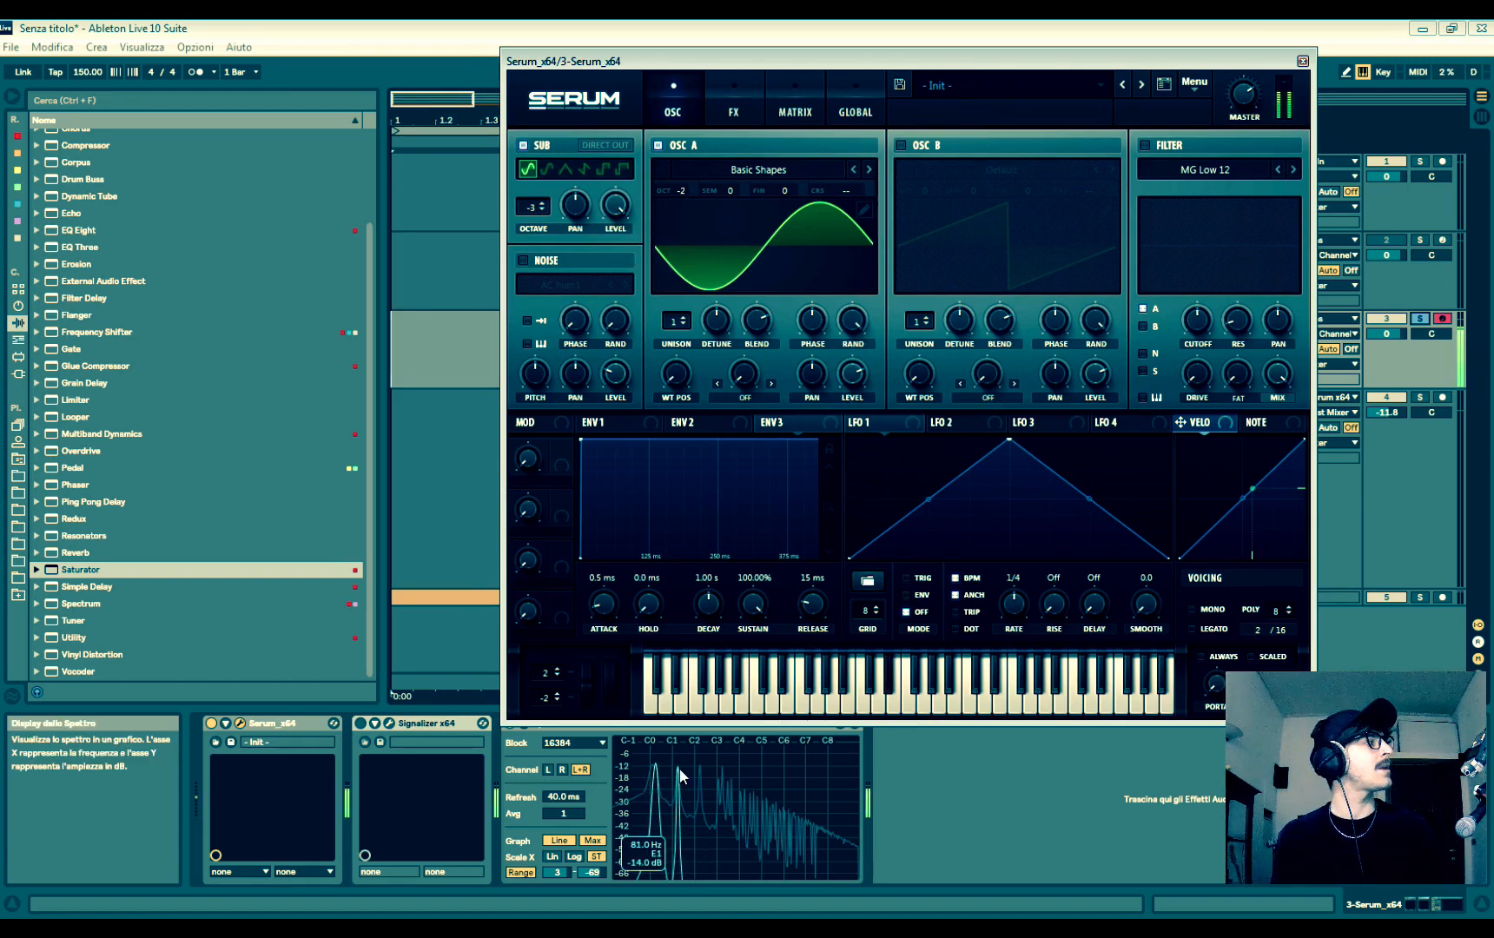
# - Enable oscillator B with the Analog Basic Shapes wavetable, tuned to octave -2 and +7 semitones
pyautogui.click(902, 145)
pyautogui.click(1003, 170)
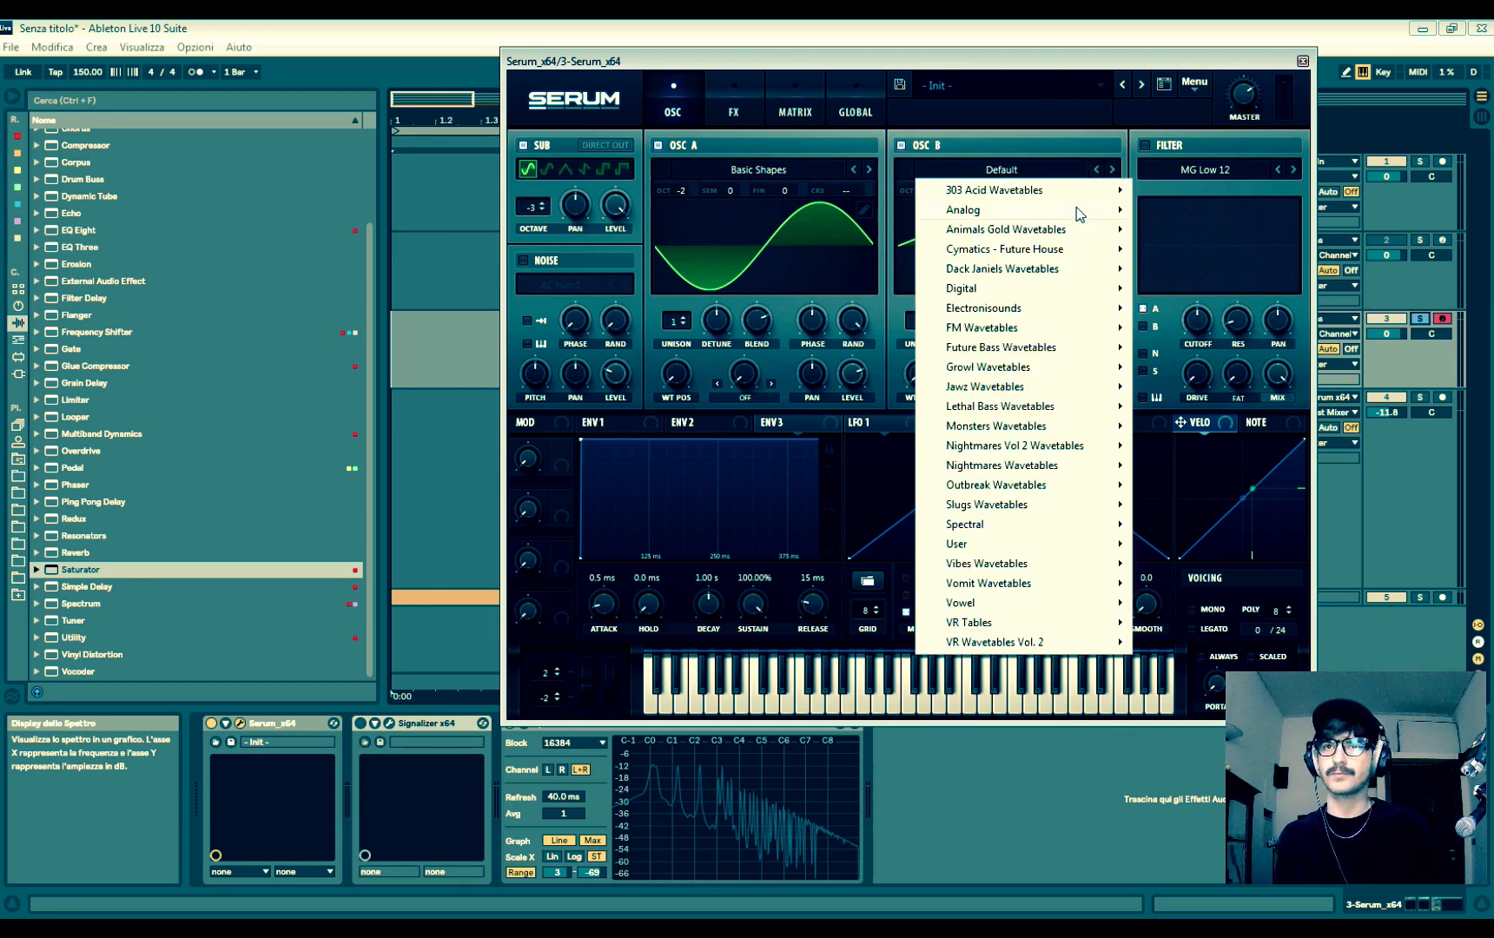
pyautogui.moveTo(1077, 213)
pyautogui.click(1181, 297)
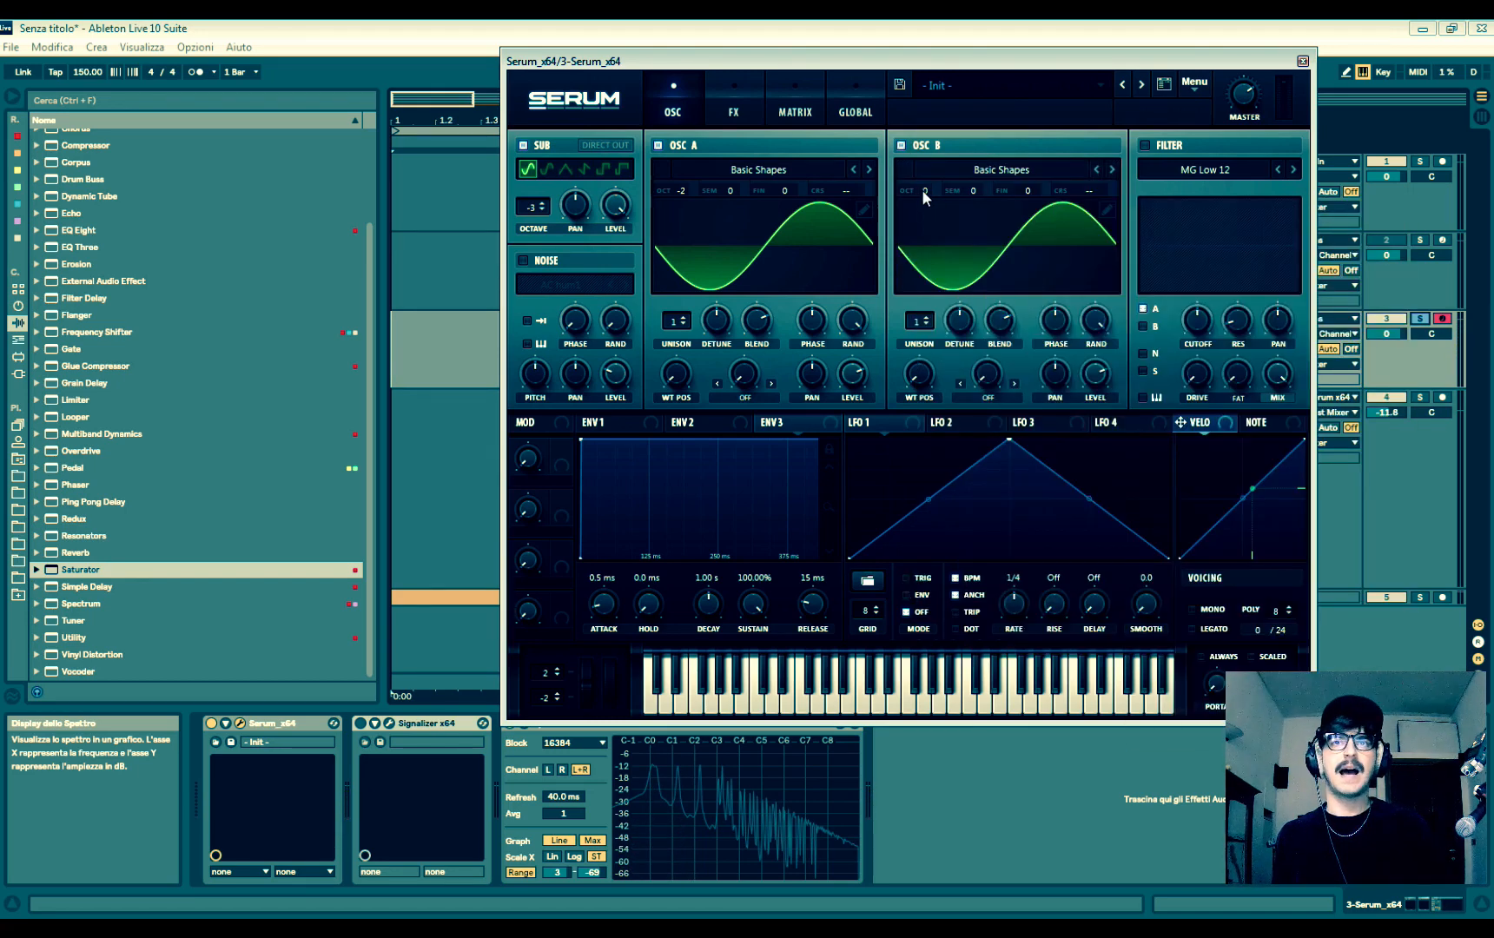
pyautogui.moveTo(923, 190); pyautogui.dragTo(982, 119)
pyautogui.click(931, 236)
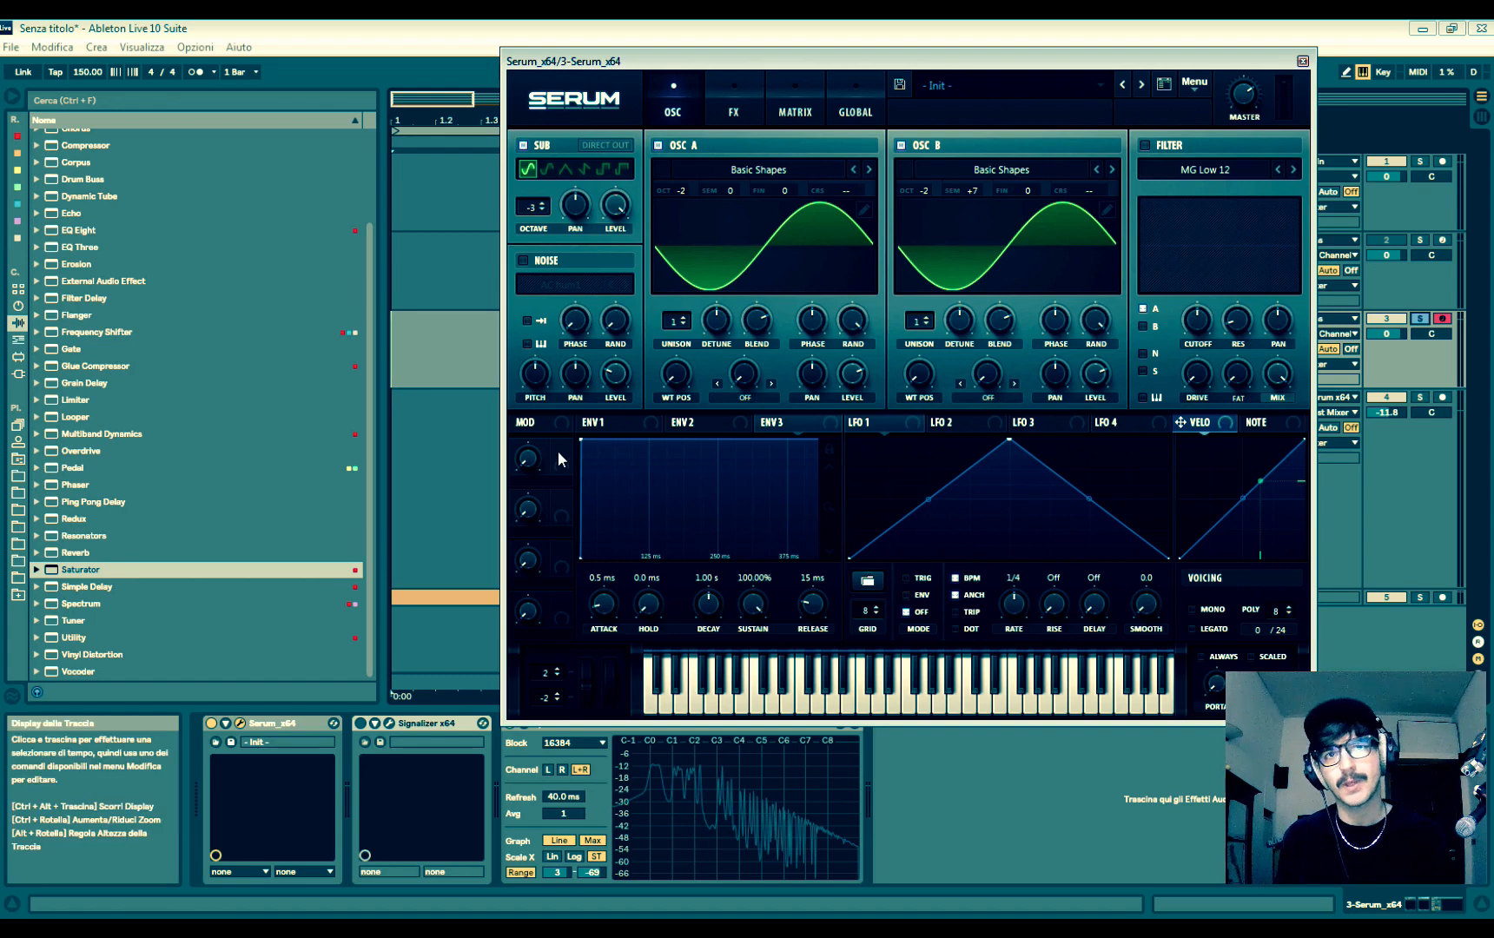
# - Assign Macro 1 to oscillator A's level and Macro 2 to oscillator B's level
pyautogui.moveTo(560, 456); pyautogui.dragTo(923, 457)
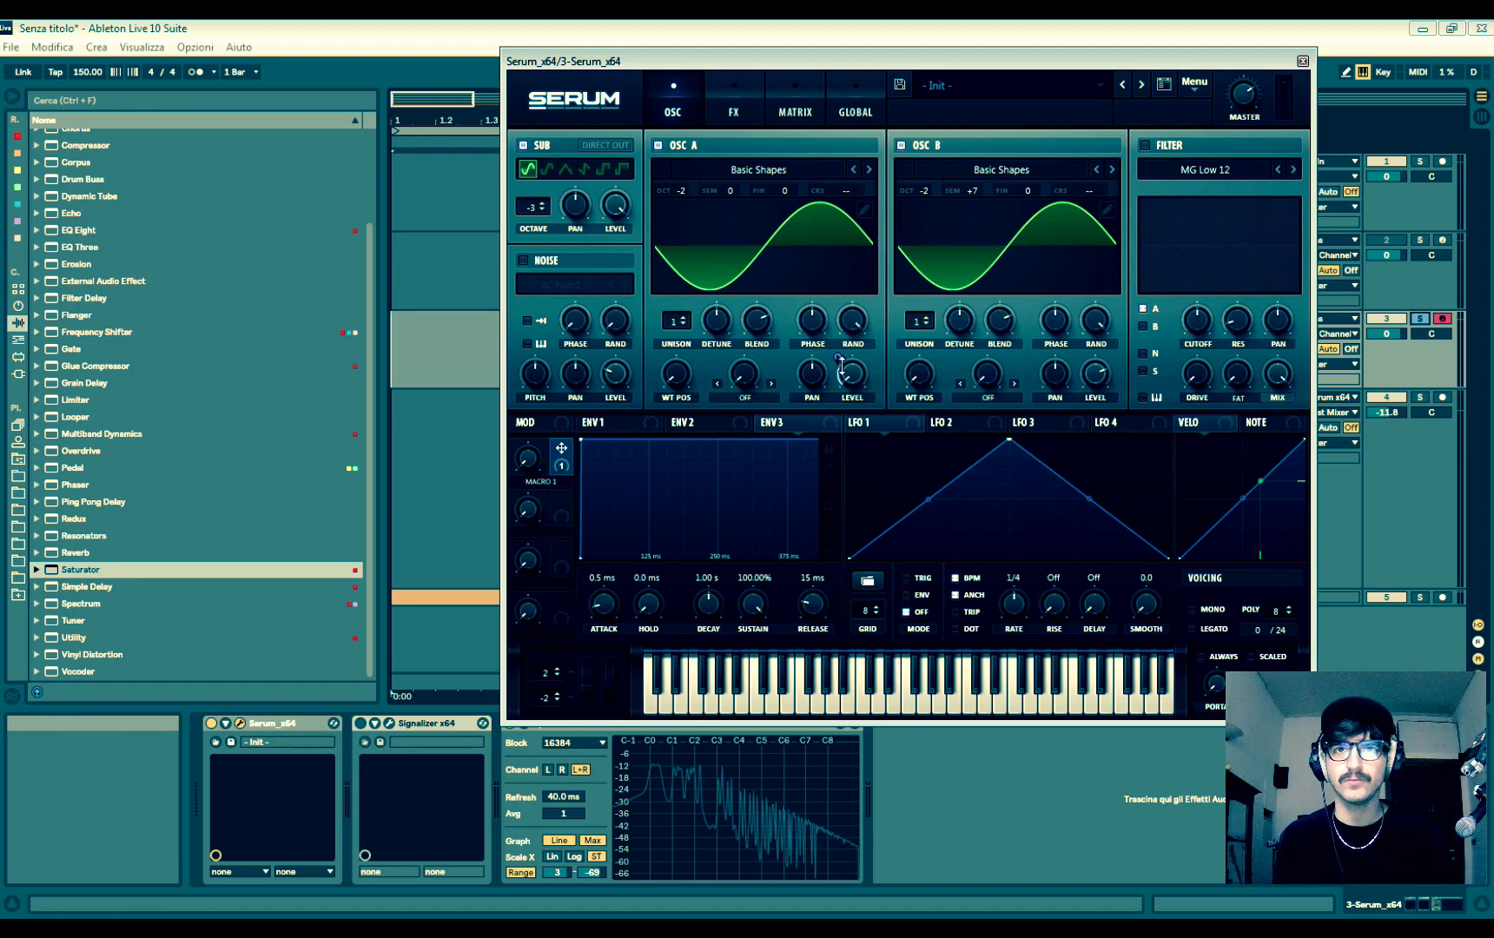
pyautogui.moveTo(840, 357); pyautogui.dragTo(843, 342)
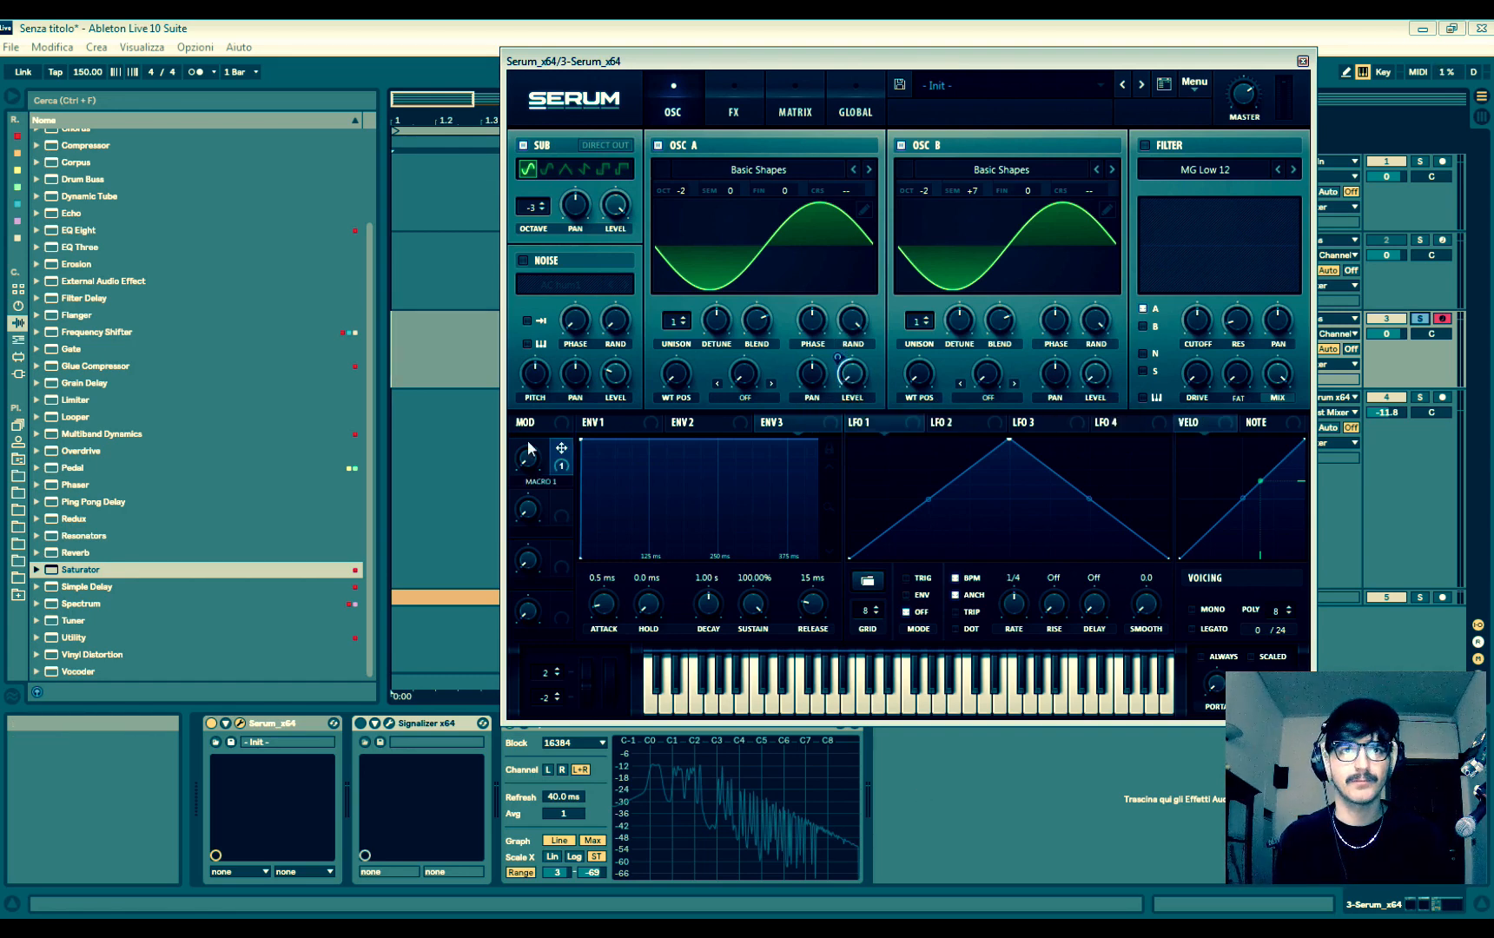
pyautogui.moveTo(561, 499); pyautogui.dragTo(1085, 414)
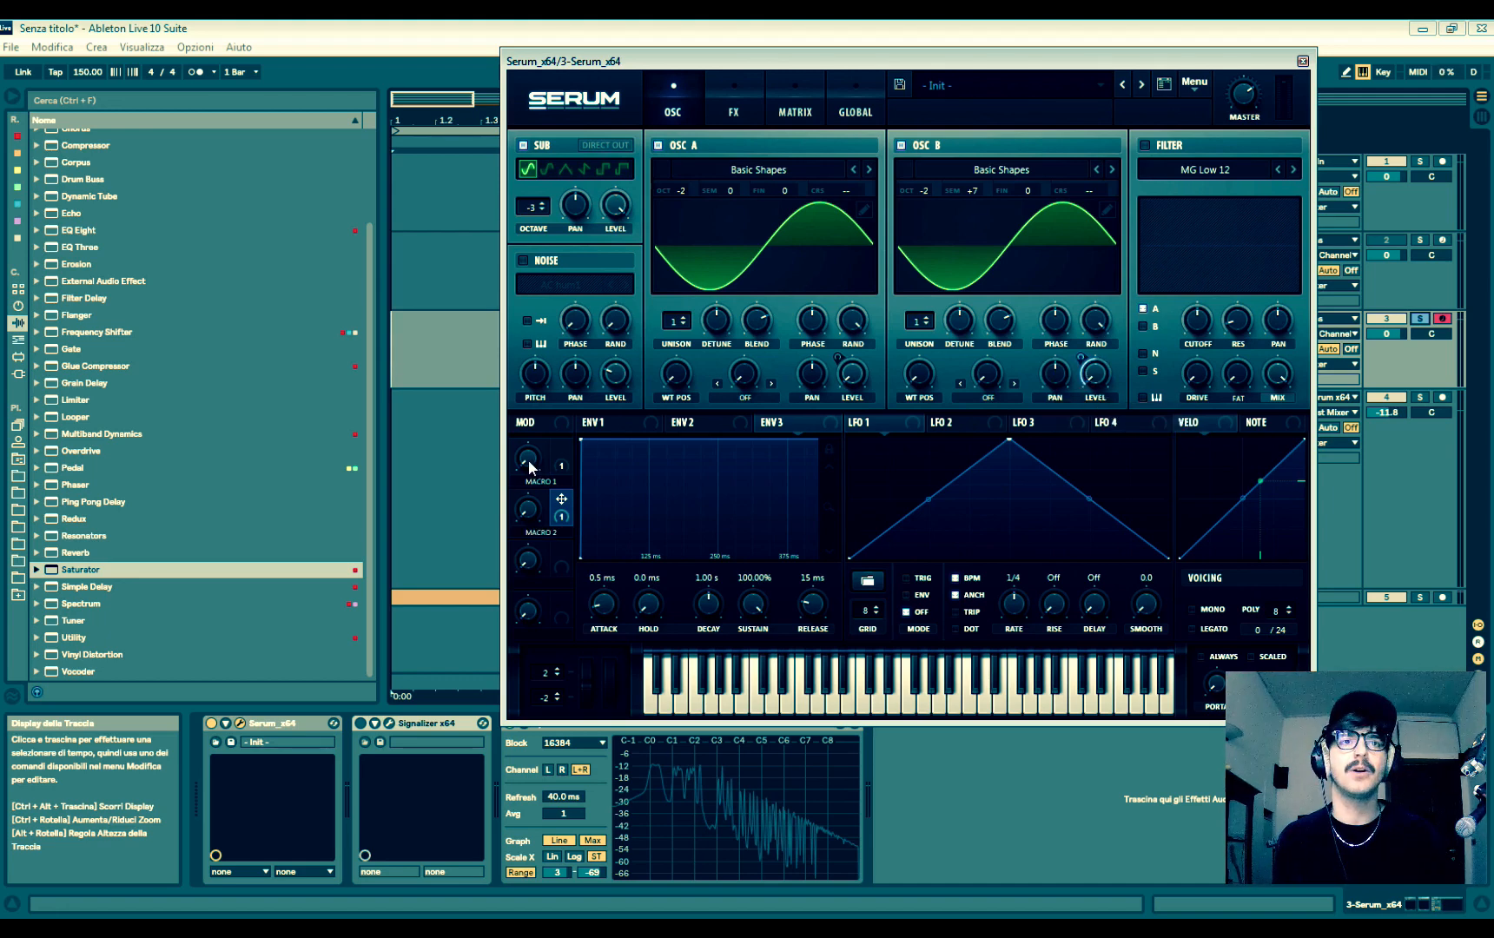
# - Turn up Macro 1 and Macro 2 to bring in the levels of oscillators A and B
pyautogui.moveTo(533, 408); pyautogui.dragTo(468, 168)
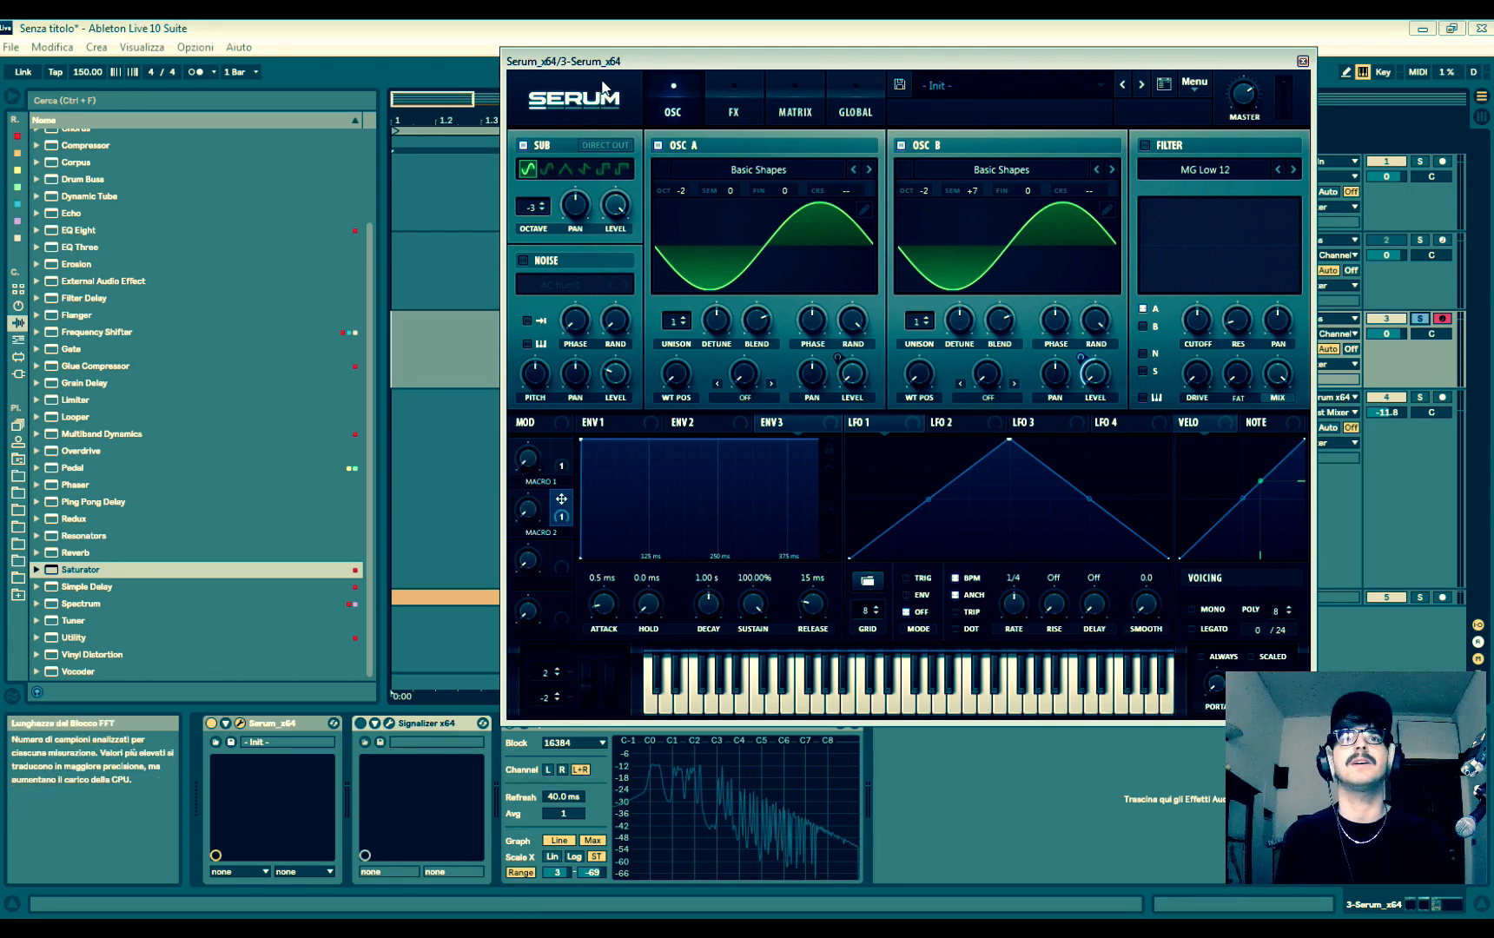
pyautogui.moveTo(608, 64); pyautogui.dragTo(532, 42)
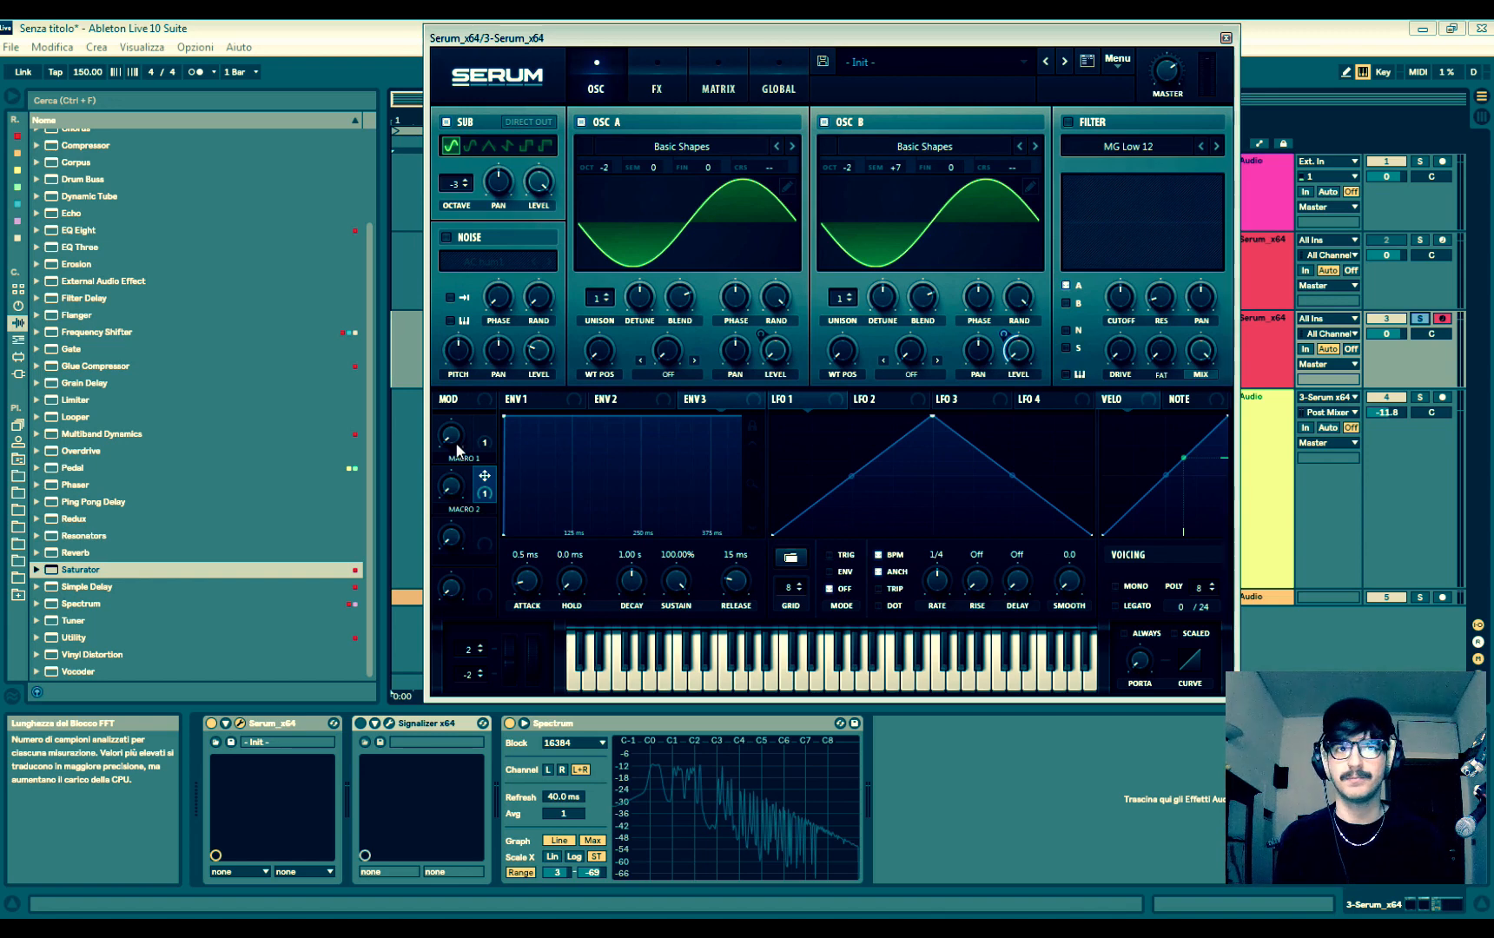
pyautogui.moveTo(459, 437); pyautogui.dragTo(459, 268)
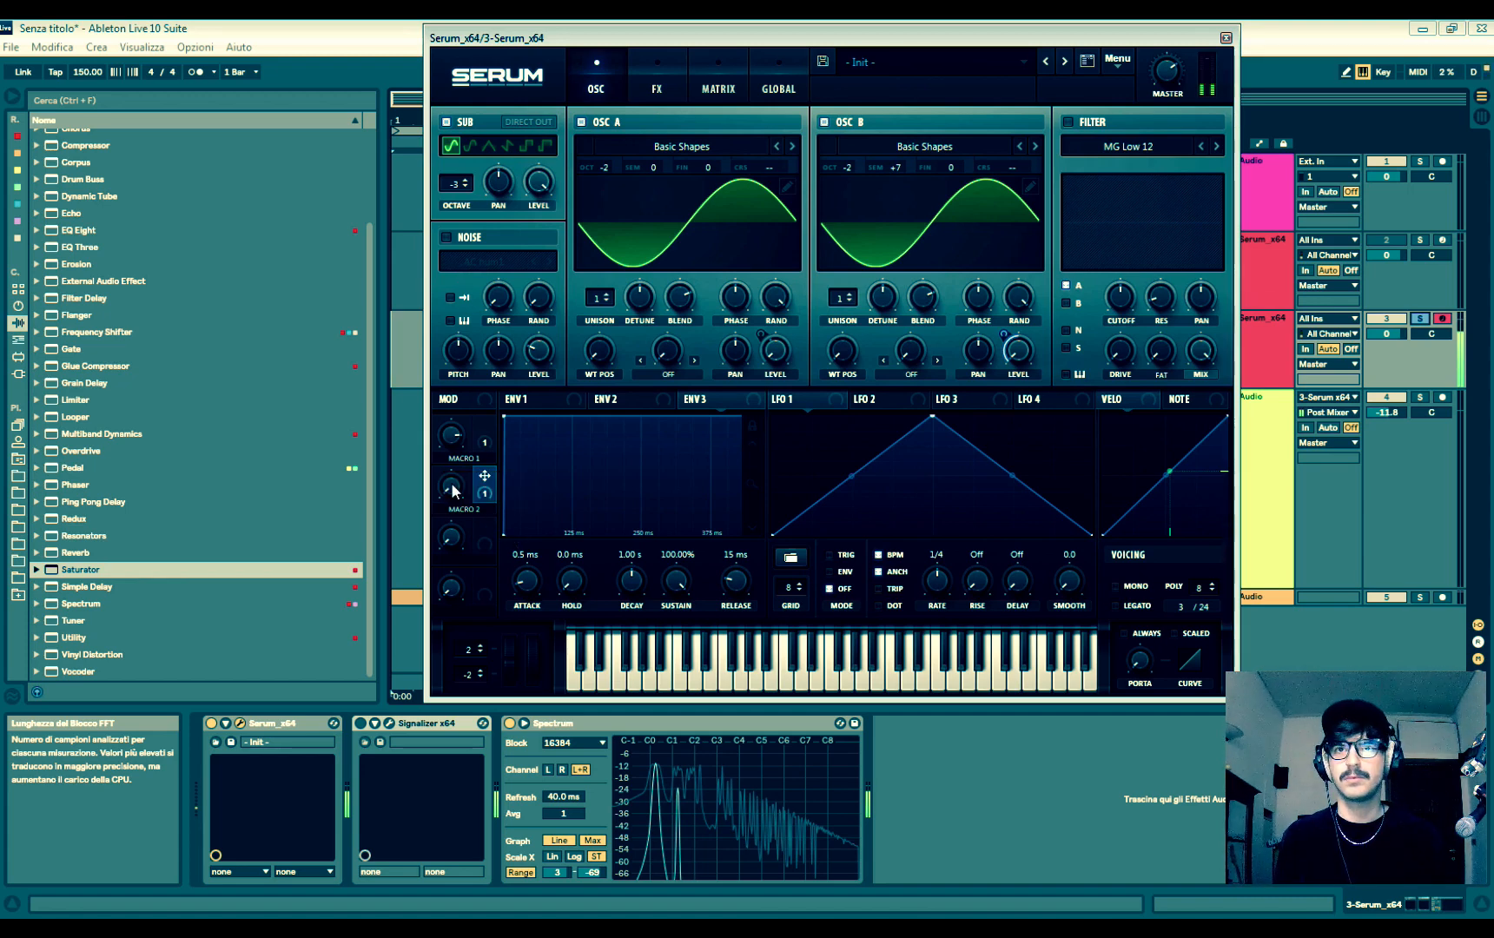
pyautogui.moveTo(451, 487); pyautogui.dragTo(438, 106)
pyautogui.moveTo(448, 441); pyautogui.dragTo(997, 322)
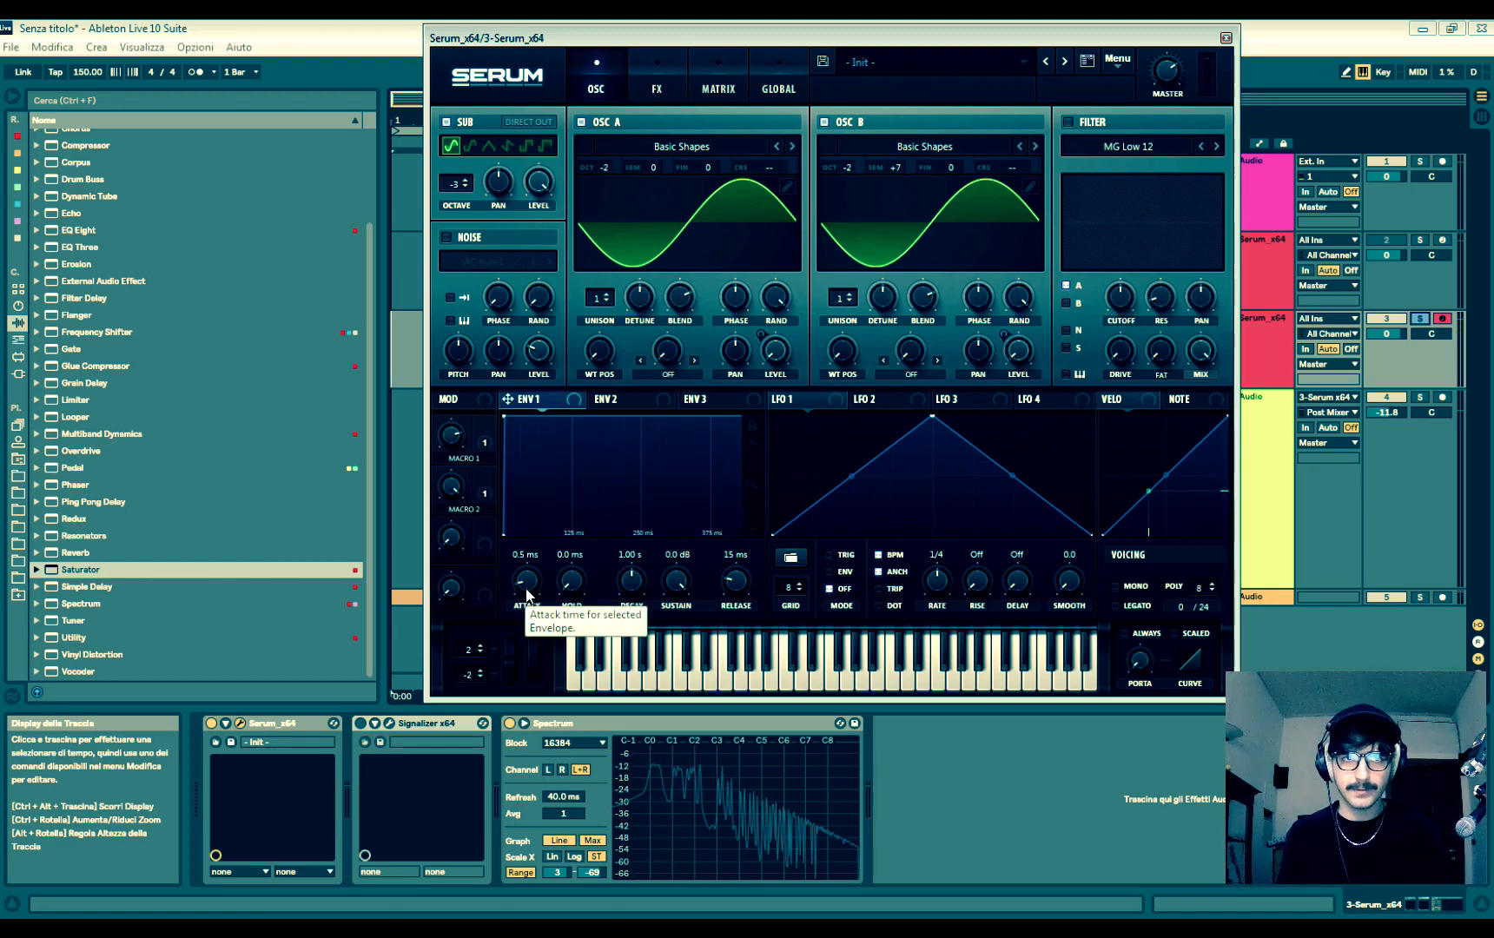
# - Set Envelope 1's attack to 22 ms and its release to 29 ms
pyautogui.moveTo(526, 593); pyautogui.dragTo(534, 572)
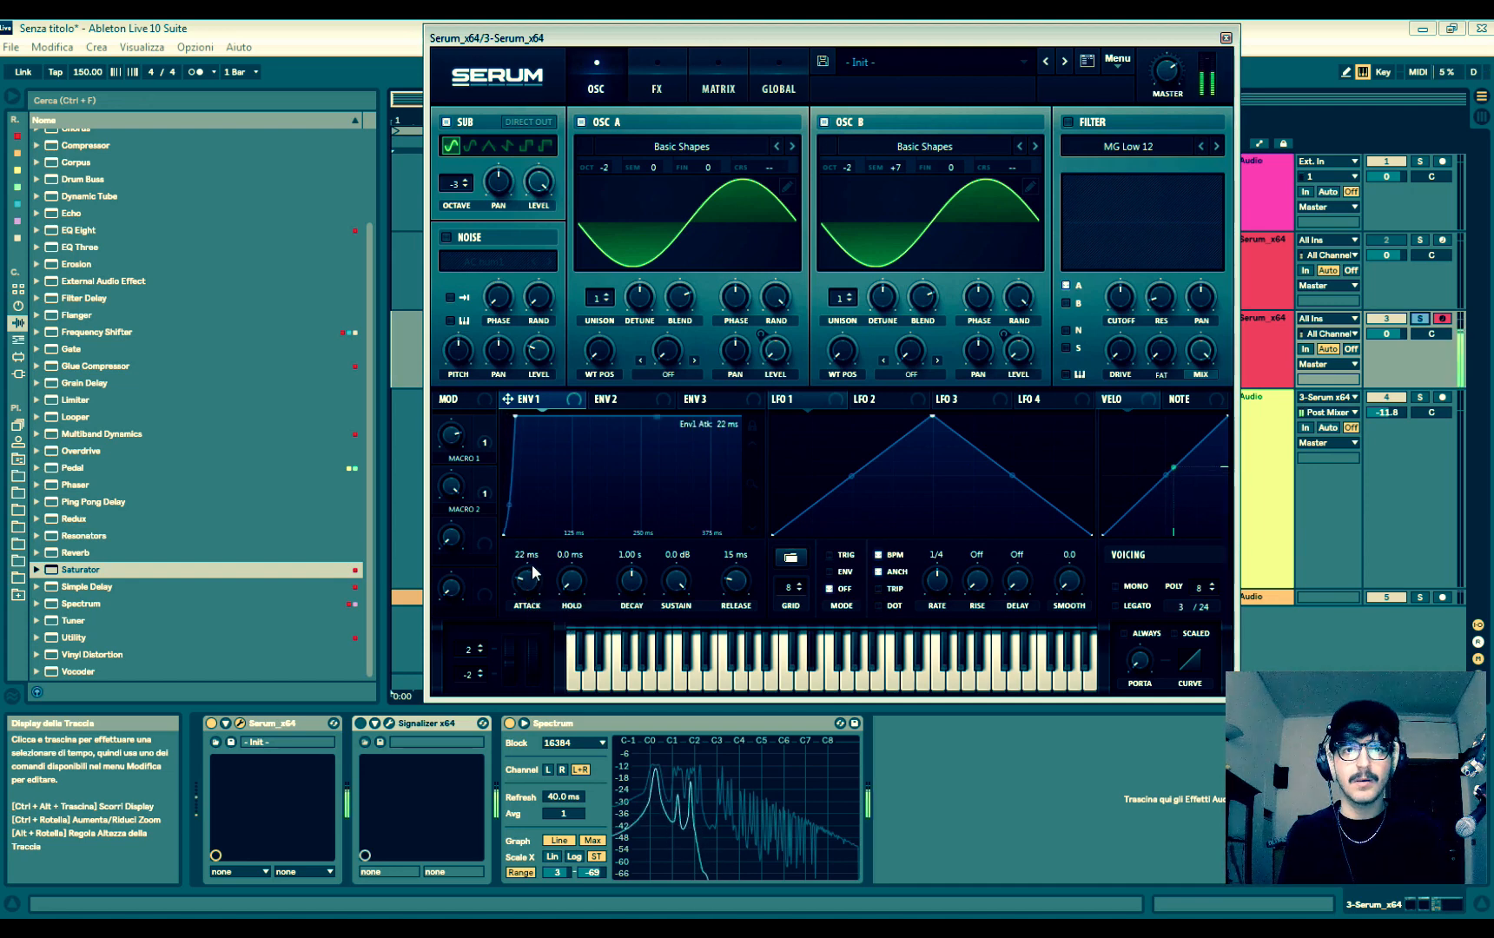
pyautogui.moveTo(735, 595); pyautogui.dragTo(737, 588)
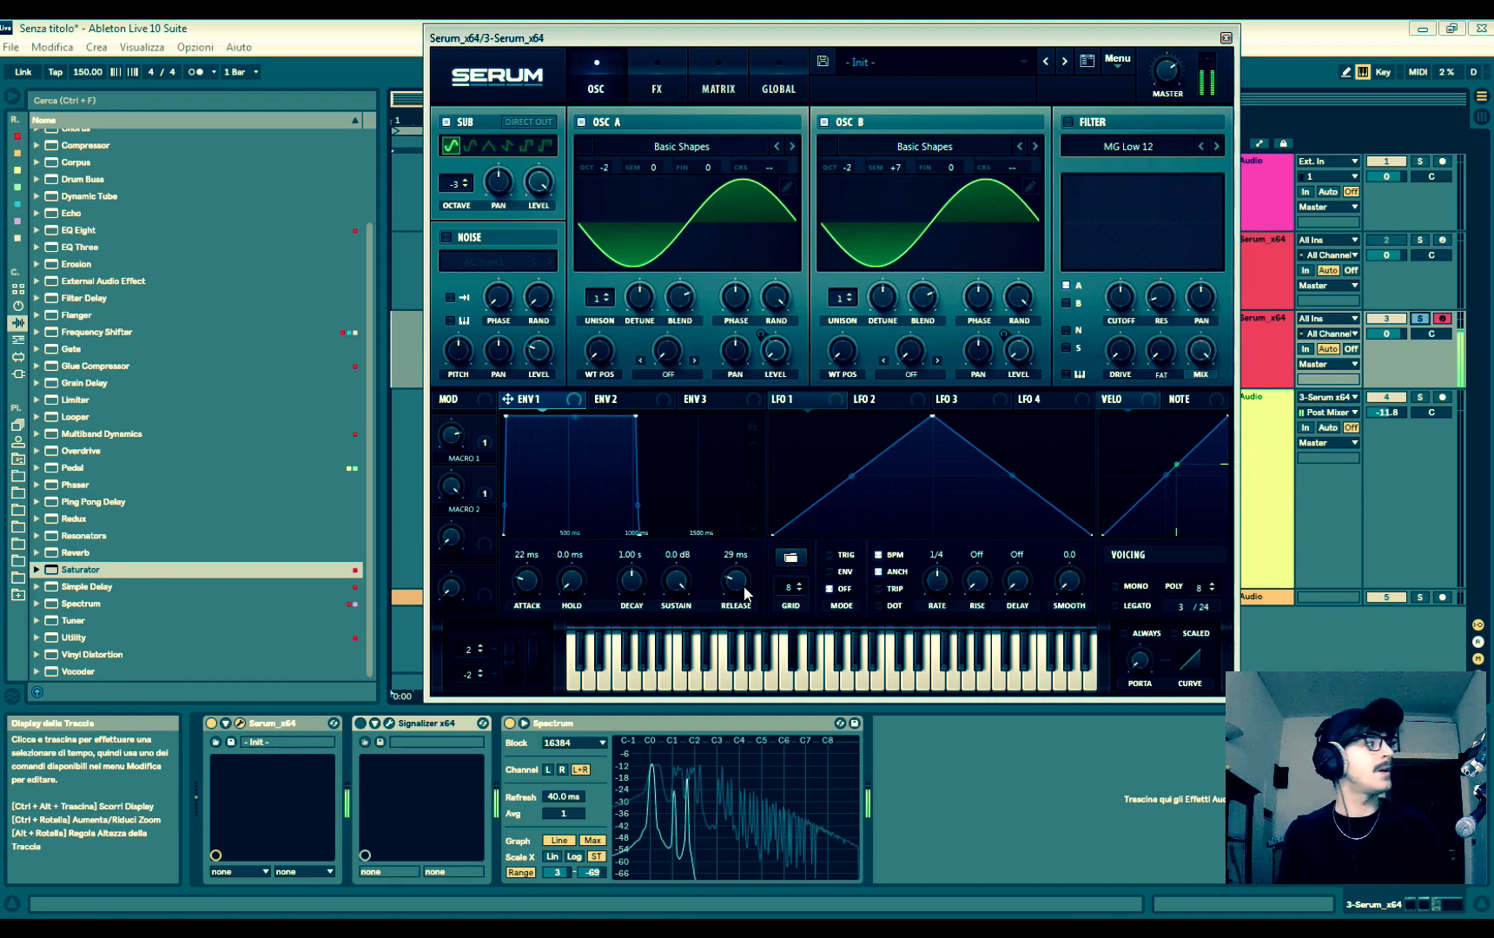
# - Rename Macro 1 as "1 HARM" and Macro 2 as "2 HARM"
pyautogui.doubleClick(465, 458)
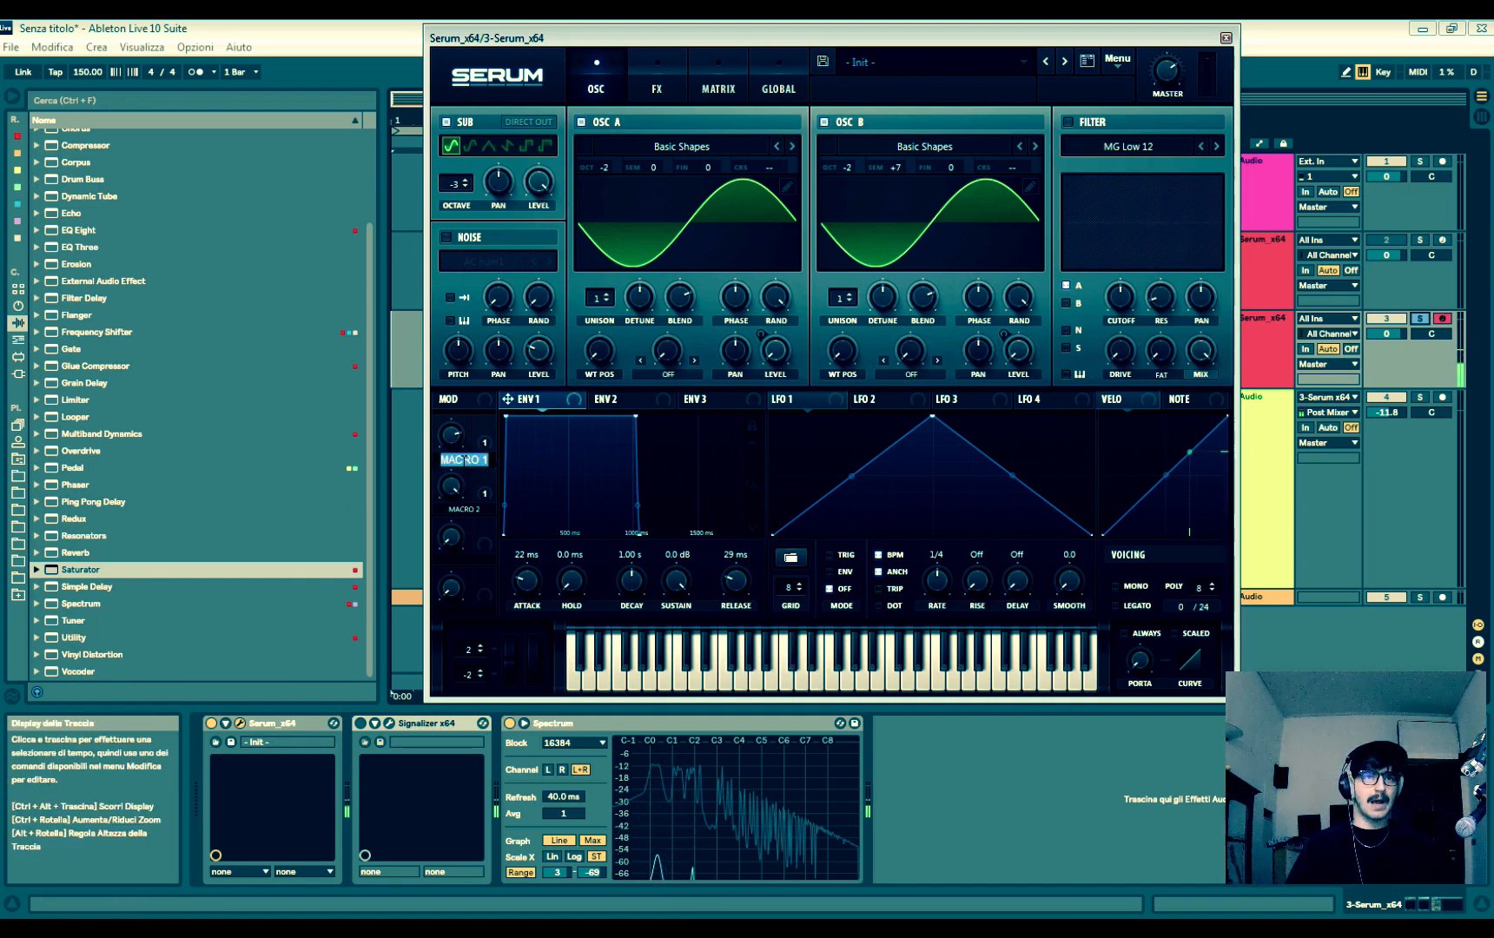
pyautogui.write('1 HARM')
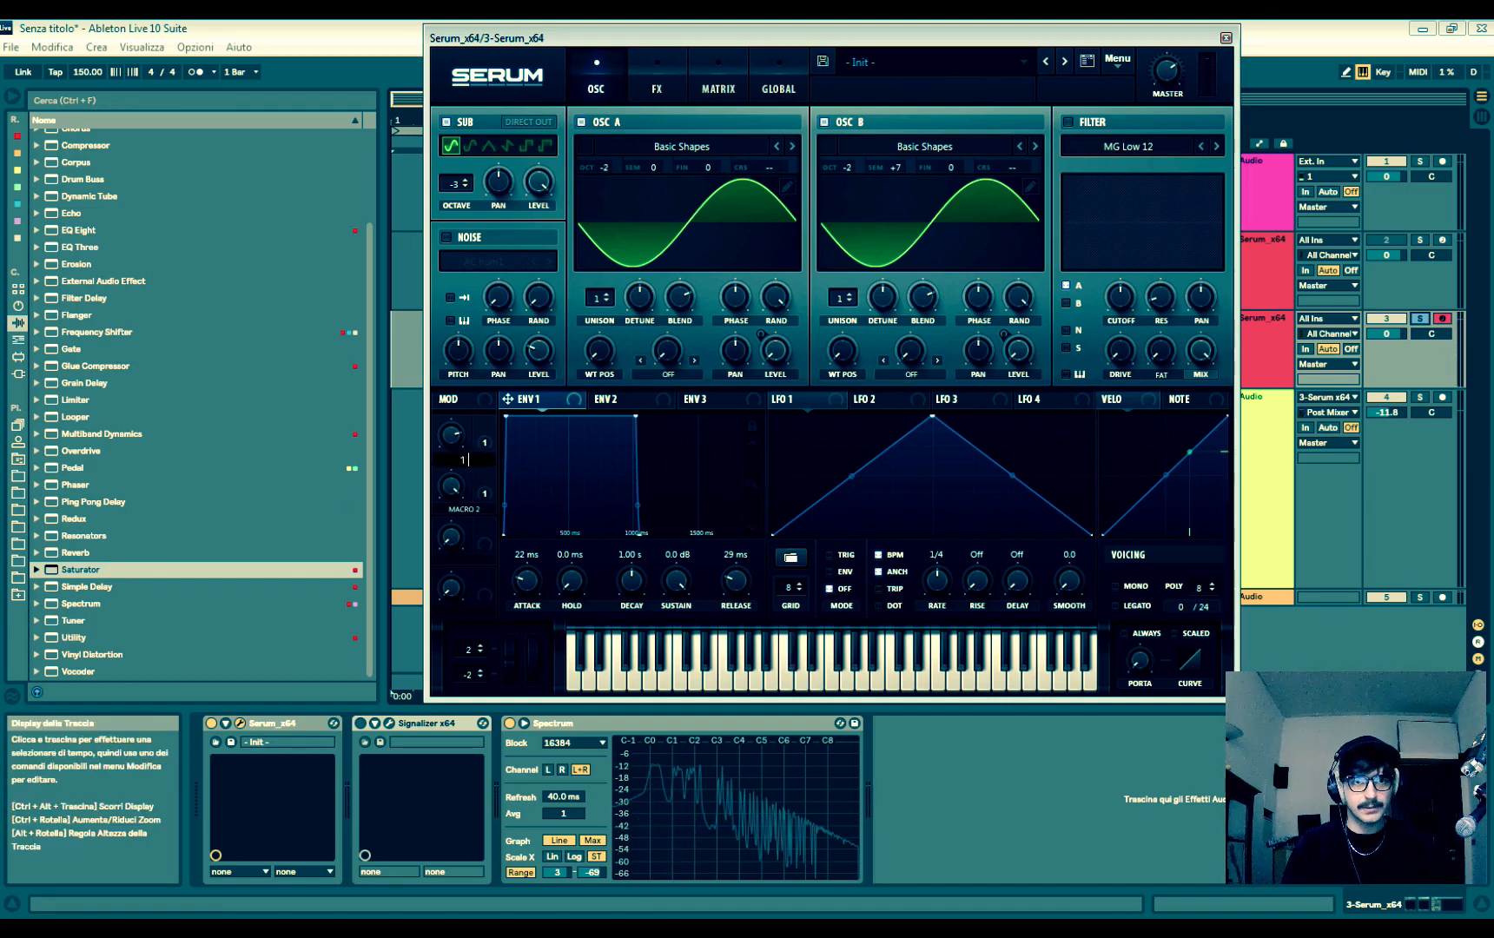
pyautogui.press('Return')
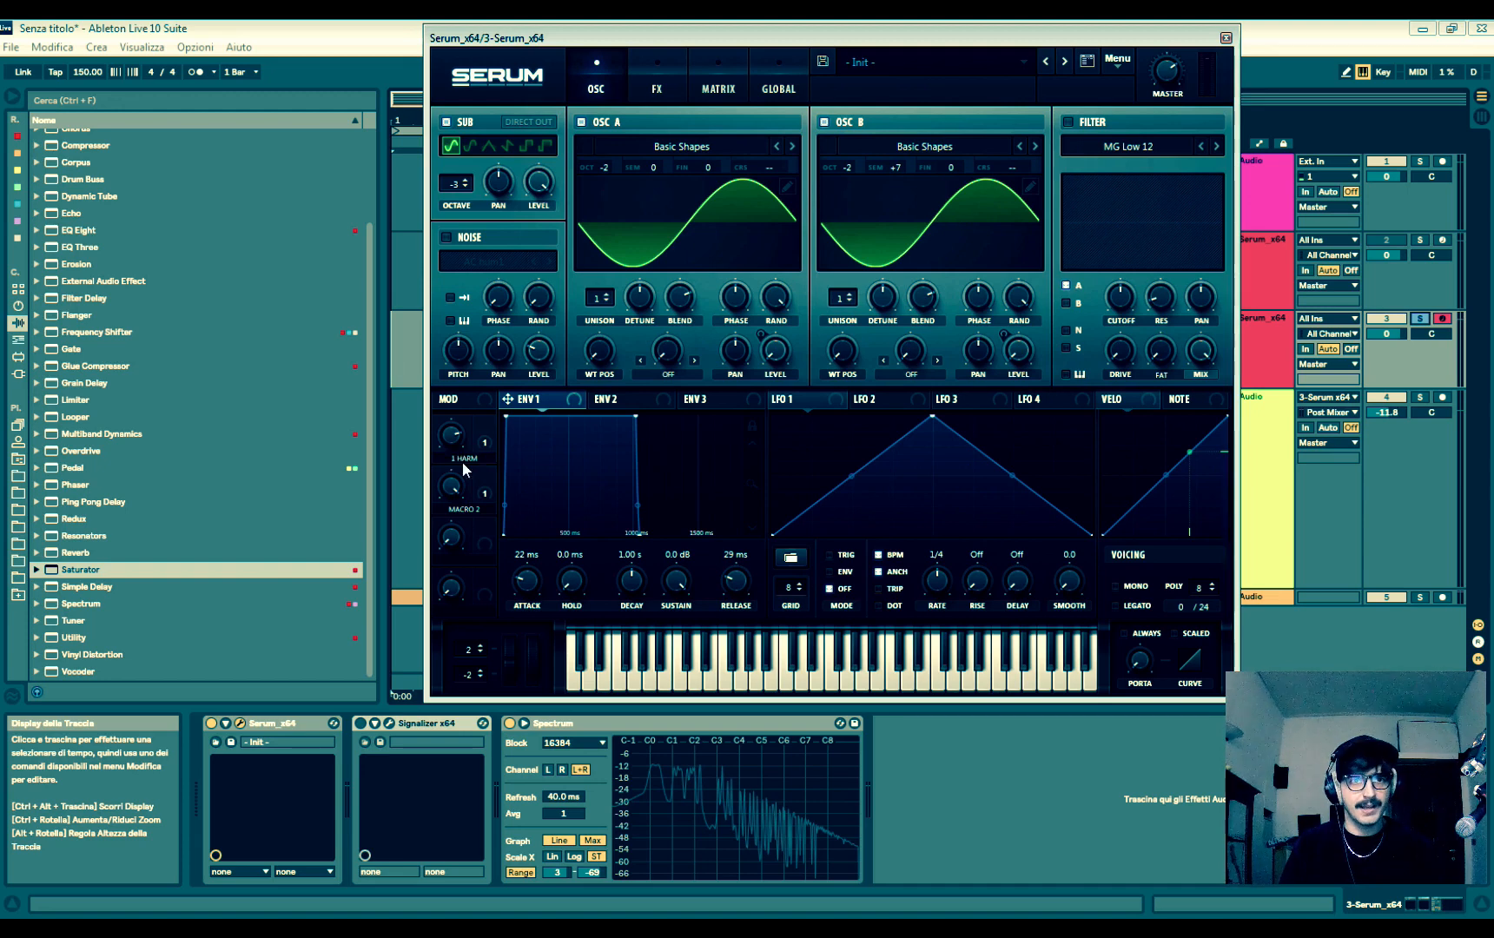
pyautogui.doubleClick(477, 511)
pyautogui.write('2 HARM')
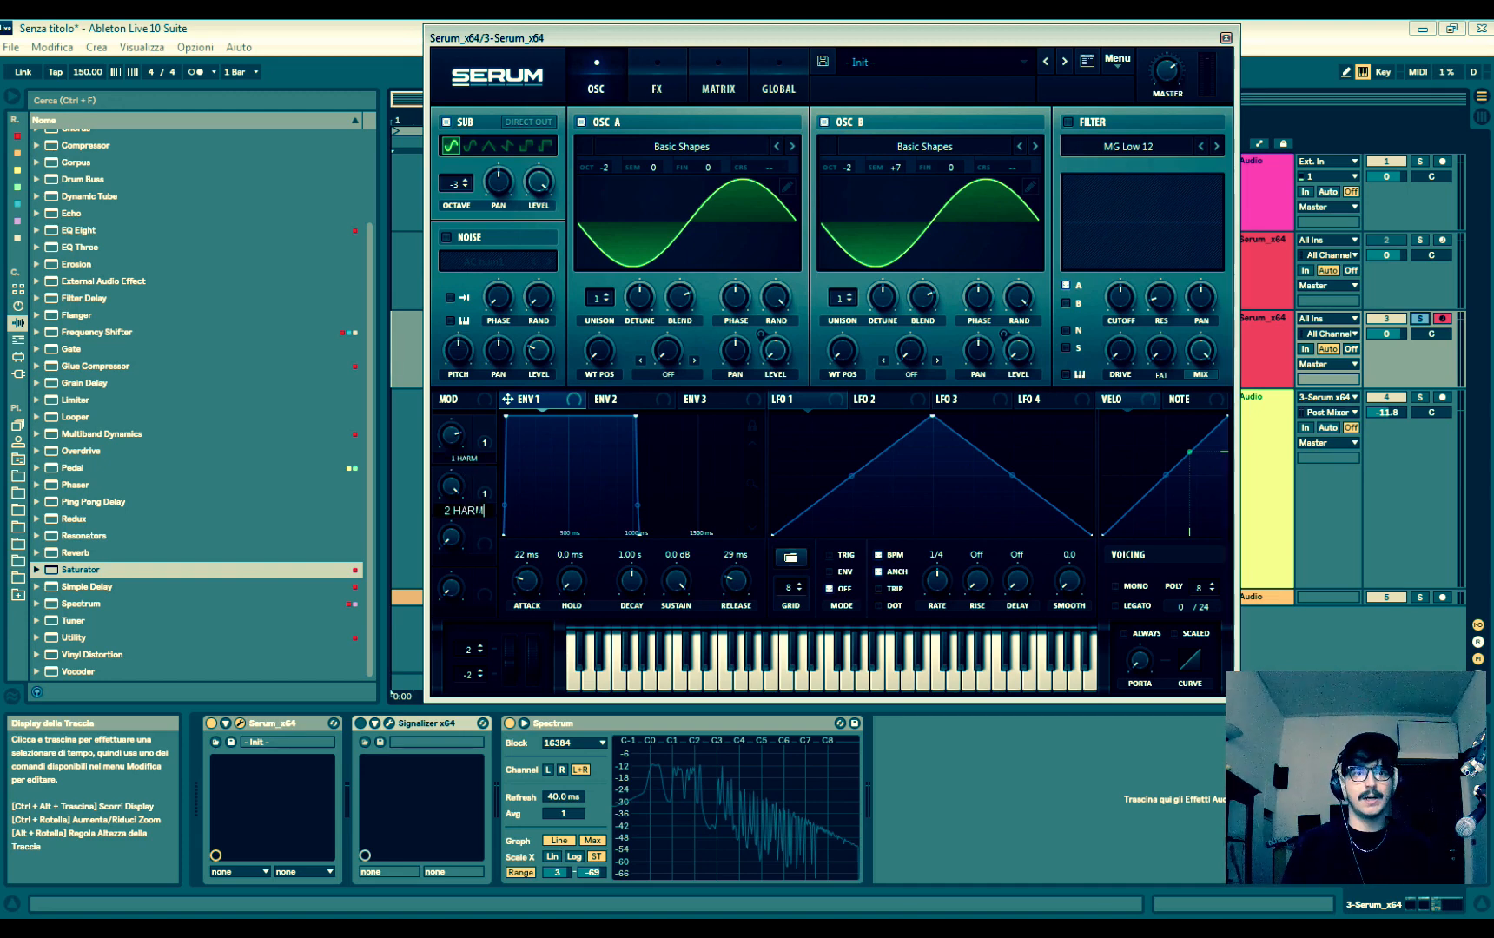
pyautogui.press('Return')
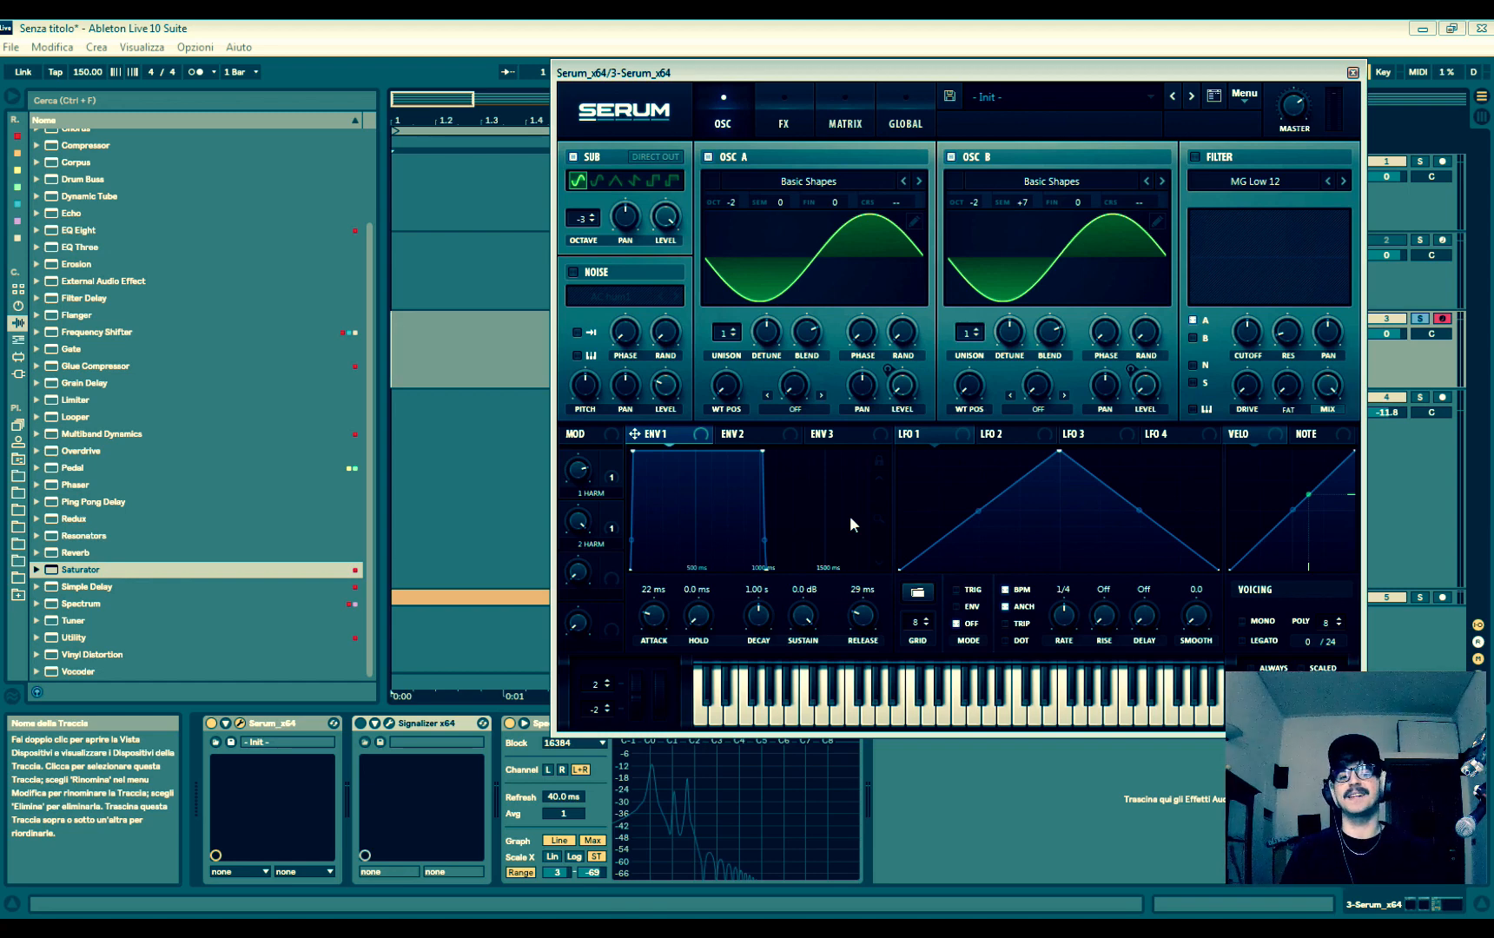
# - Open the Signalizer oscilloscope next to the synth and adjust the initial phases of oscillators A and B
pyautogui.click(390, 728)
pyautogui.moveTo(920, 73); pyautogui.dragTo(1097, 102)
pyautogui.moveTo(1040, 337); pyautogui.dragTo(1060, 187)
pyautogui.moveTo(1283, 354)
pyautogui.mouseDown()
pyautogui.moveTo(1274, 284)
pyautogui.moveTo(1272, 363)
pyautogui.mouseUp()
pyautogui.moveTo(1049, 355); pyautogui.dragTo(1067, 514)
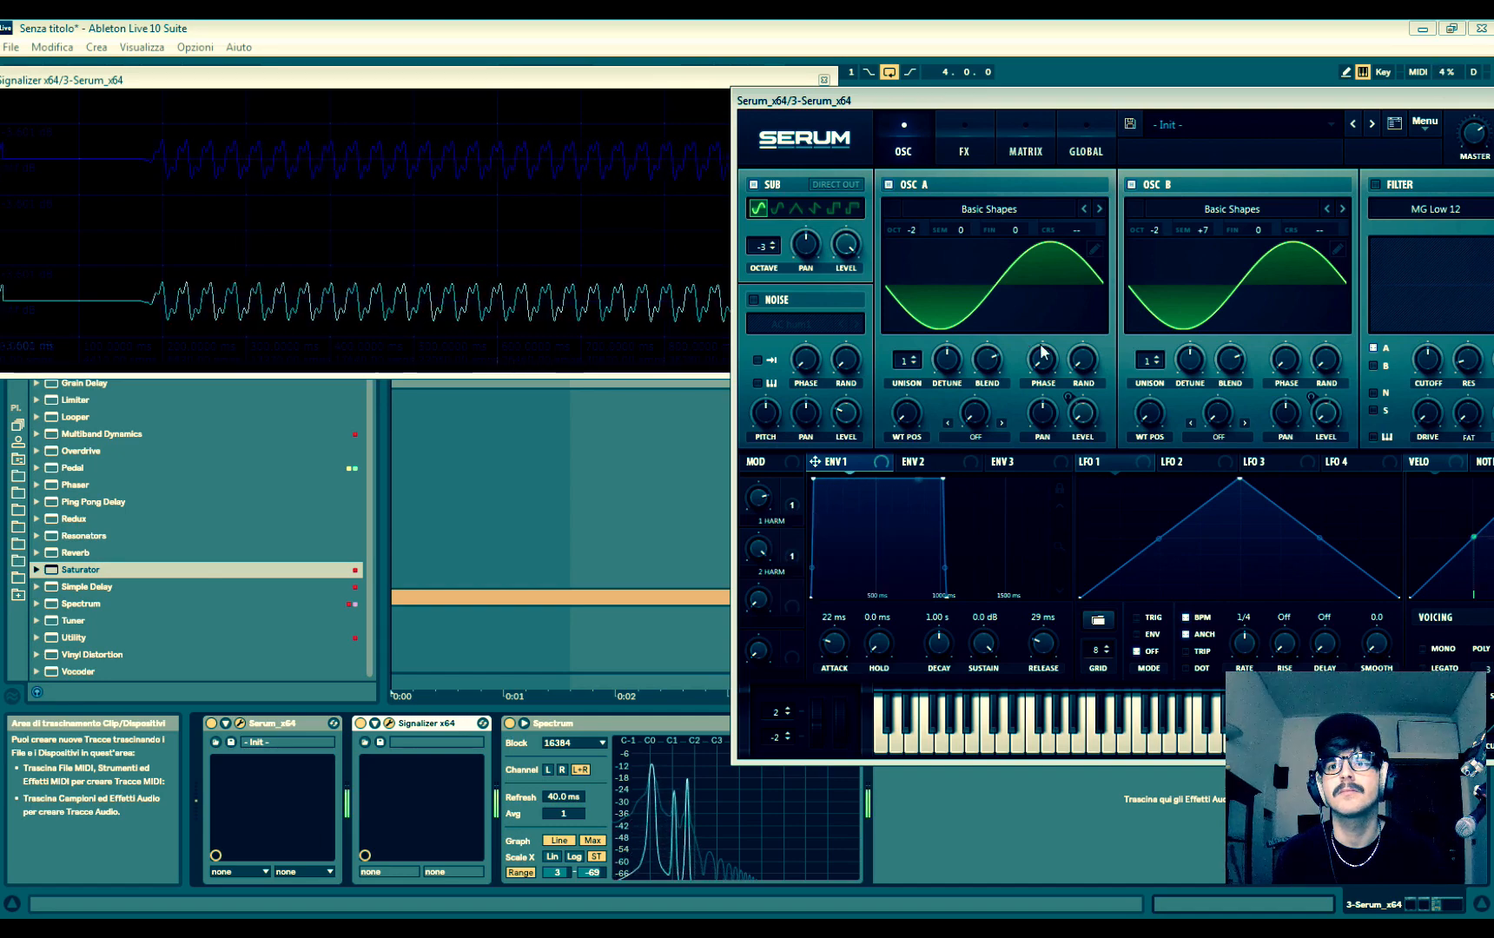
pyautogui.moveTo(1293, 365); pyautogui.dragTo(1329, 450)
# - Sweep oscillator B's initial phase through values such as 322° and 219°, shaping the summed waveform on the oscilloscope
pyautogui.moveTo(1043, 100); pyautogui.dragTo(629, 485)
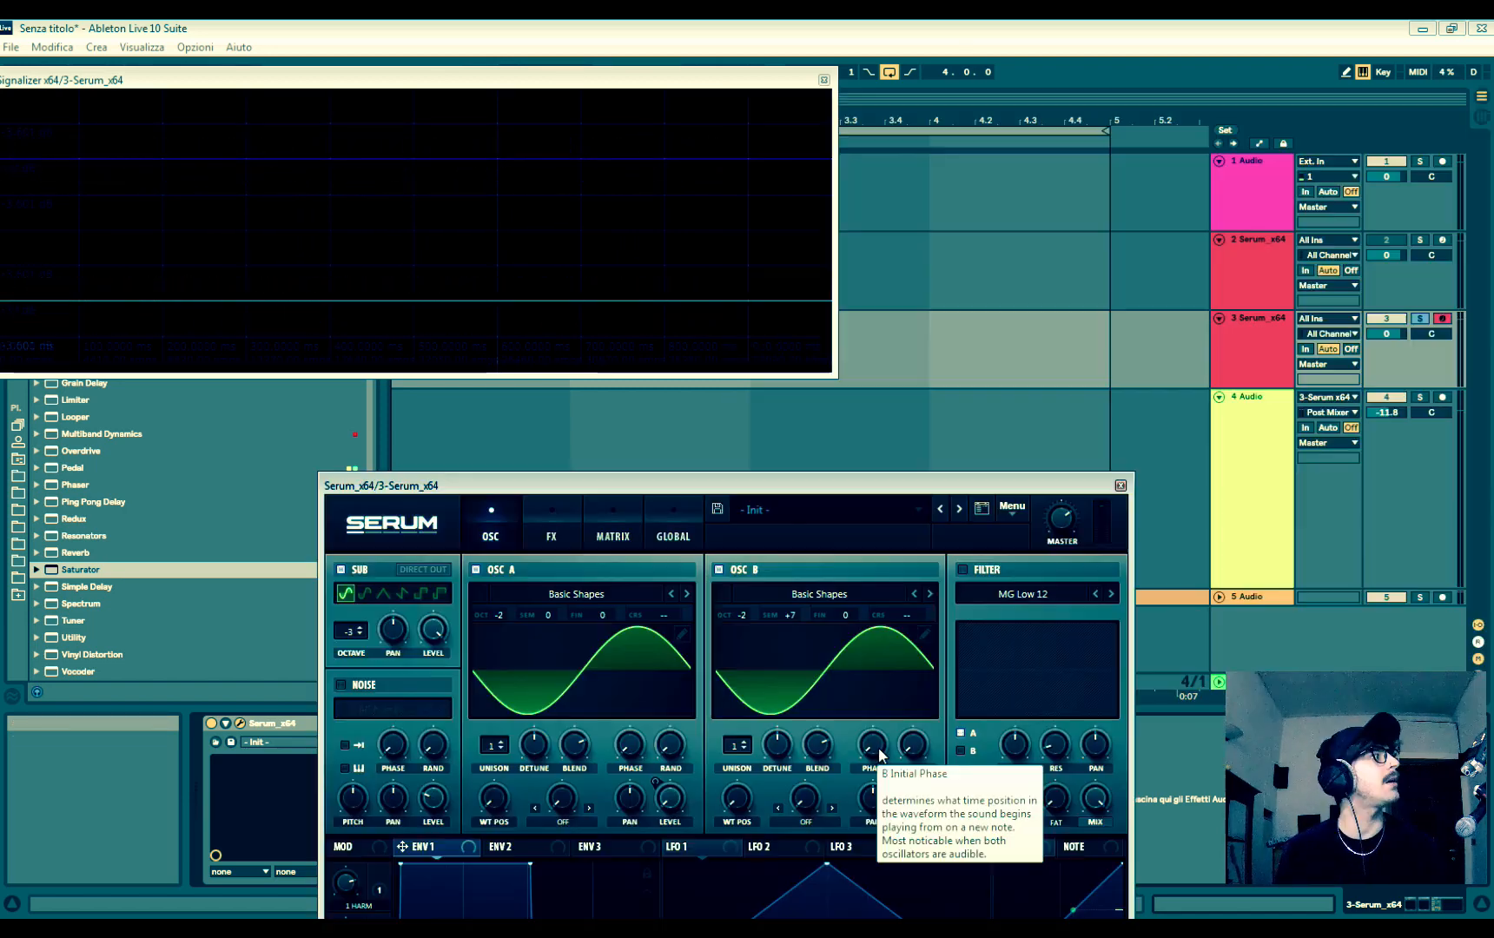
pyautogui.moveTo(873, 746)
pyautogui.mouseDown()
pyautogui.moveTo(873, 363)
pyautogui.moveTo(881, 374)
pyautogui.mouseUp()
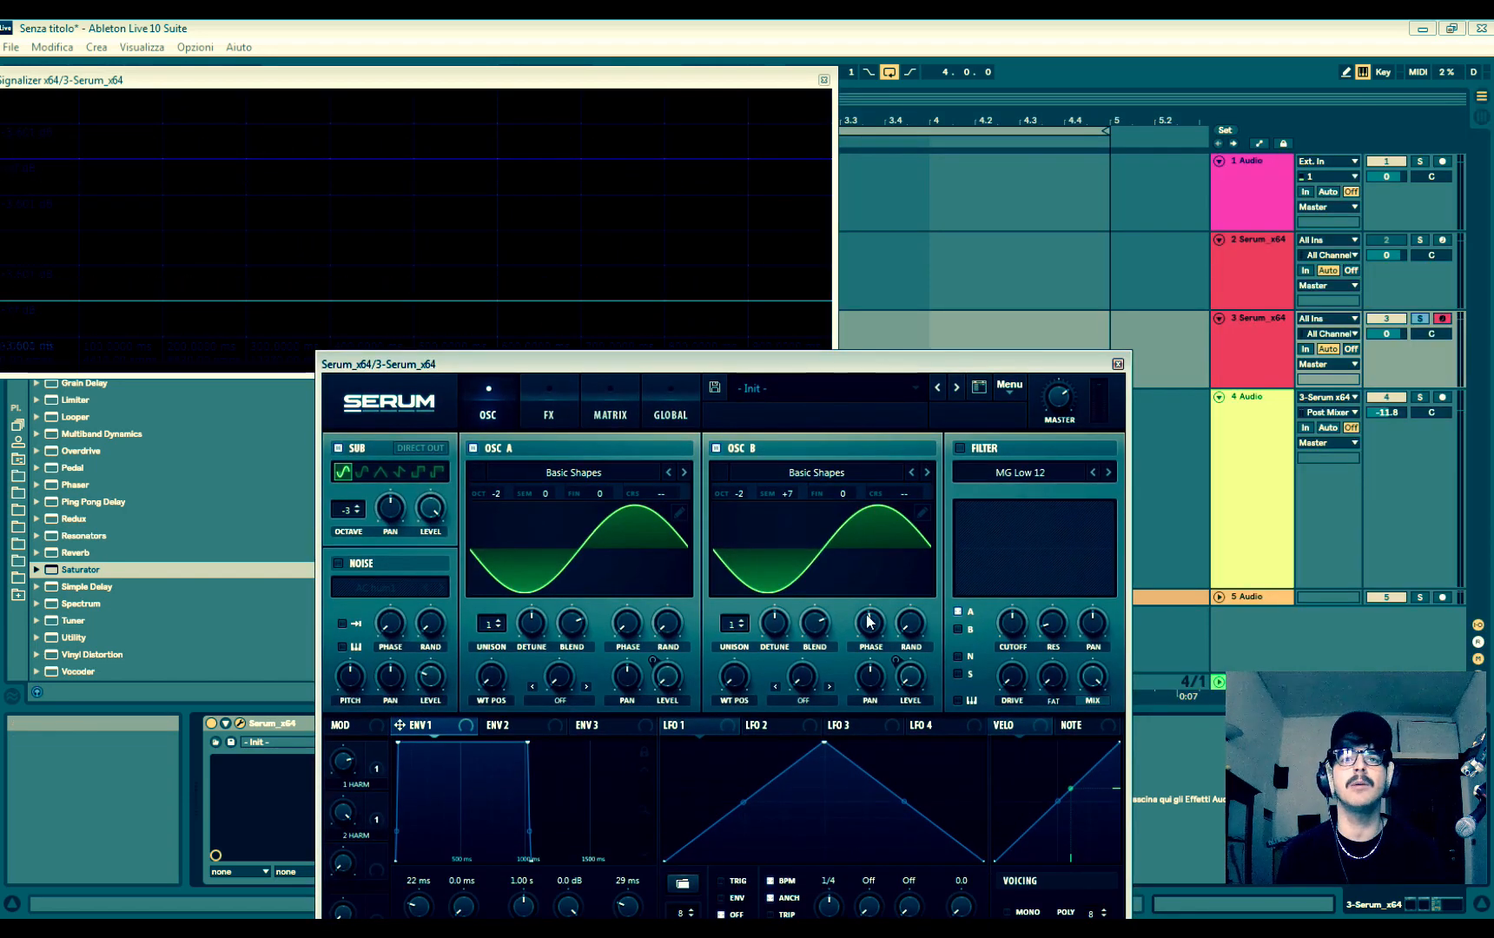
pyautogui.moveTo(522, 368); pyautogui.dragTo(381, 470)
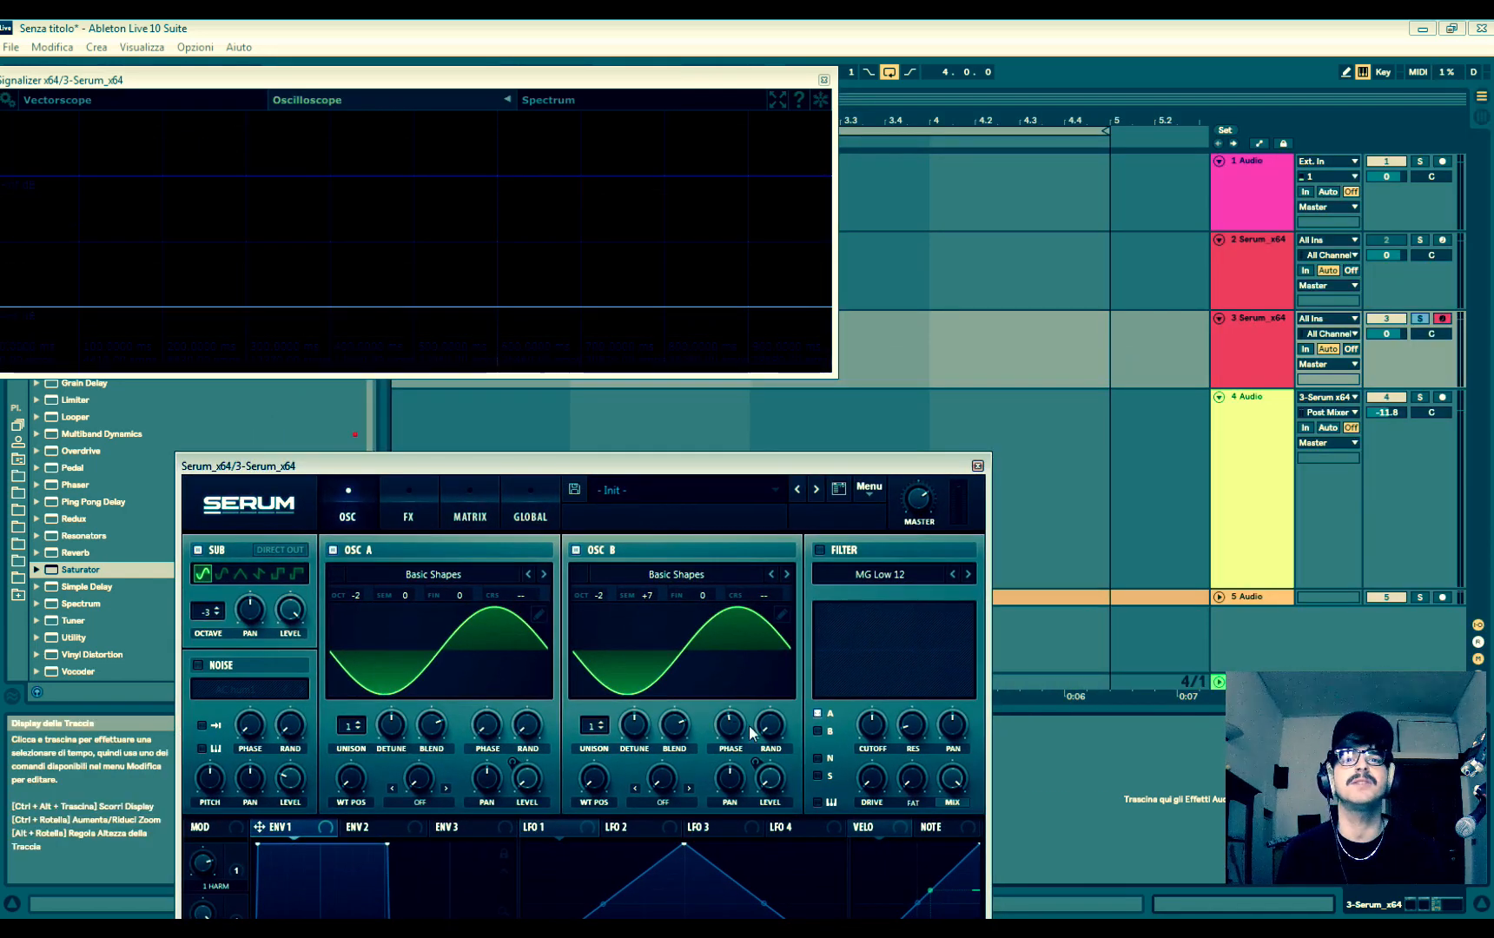
pyautogui.moveTo(737, 732); pyautogui.dragTo(734, 722)
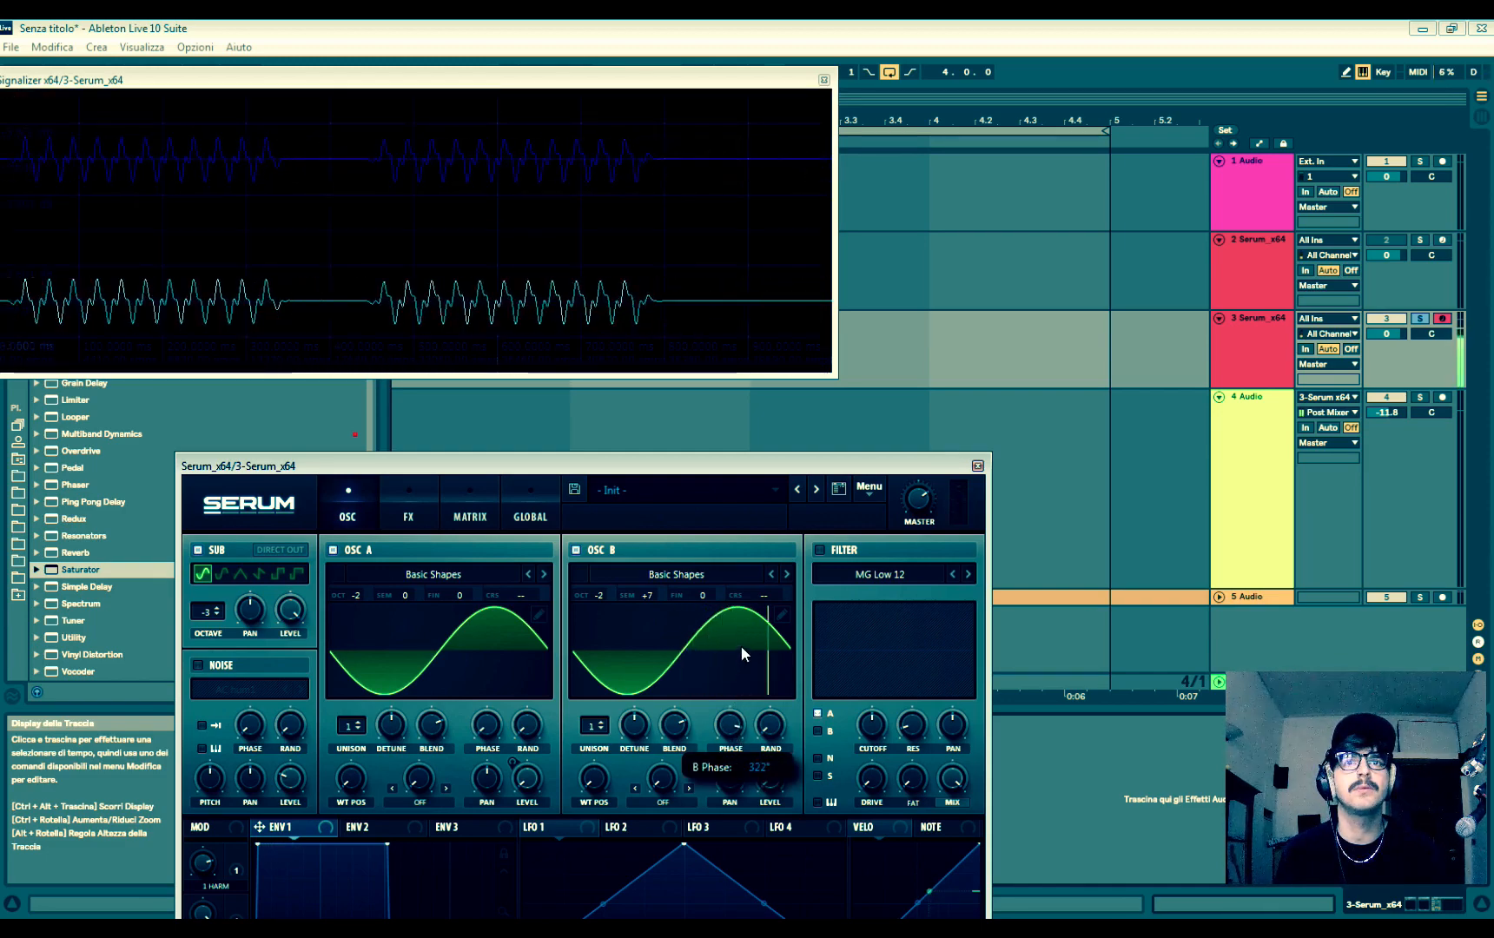
pyautogui.moveTo(732, 737); pyautogui.dragTo(742, 821)
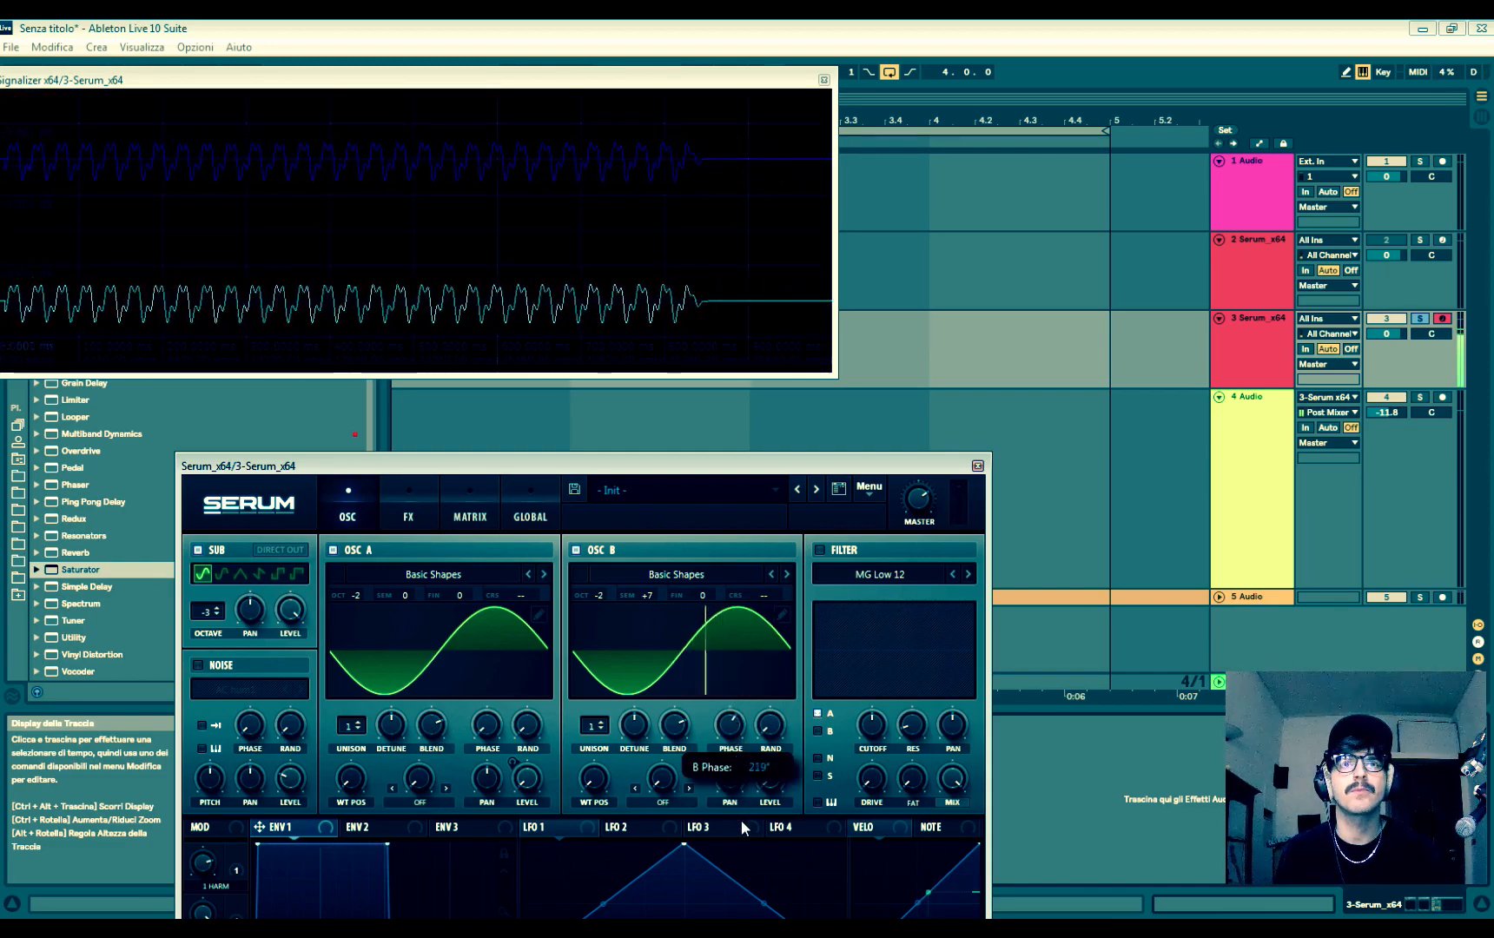
pyautogui.moveTo(728, 730); pyautogui.dragTo(736, 792)
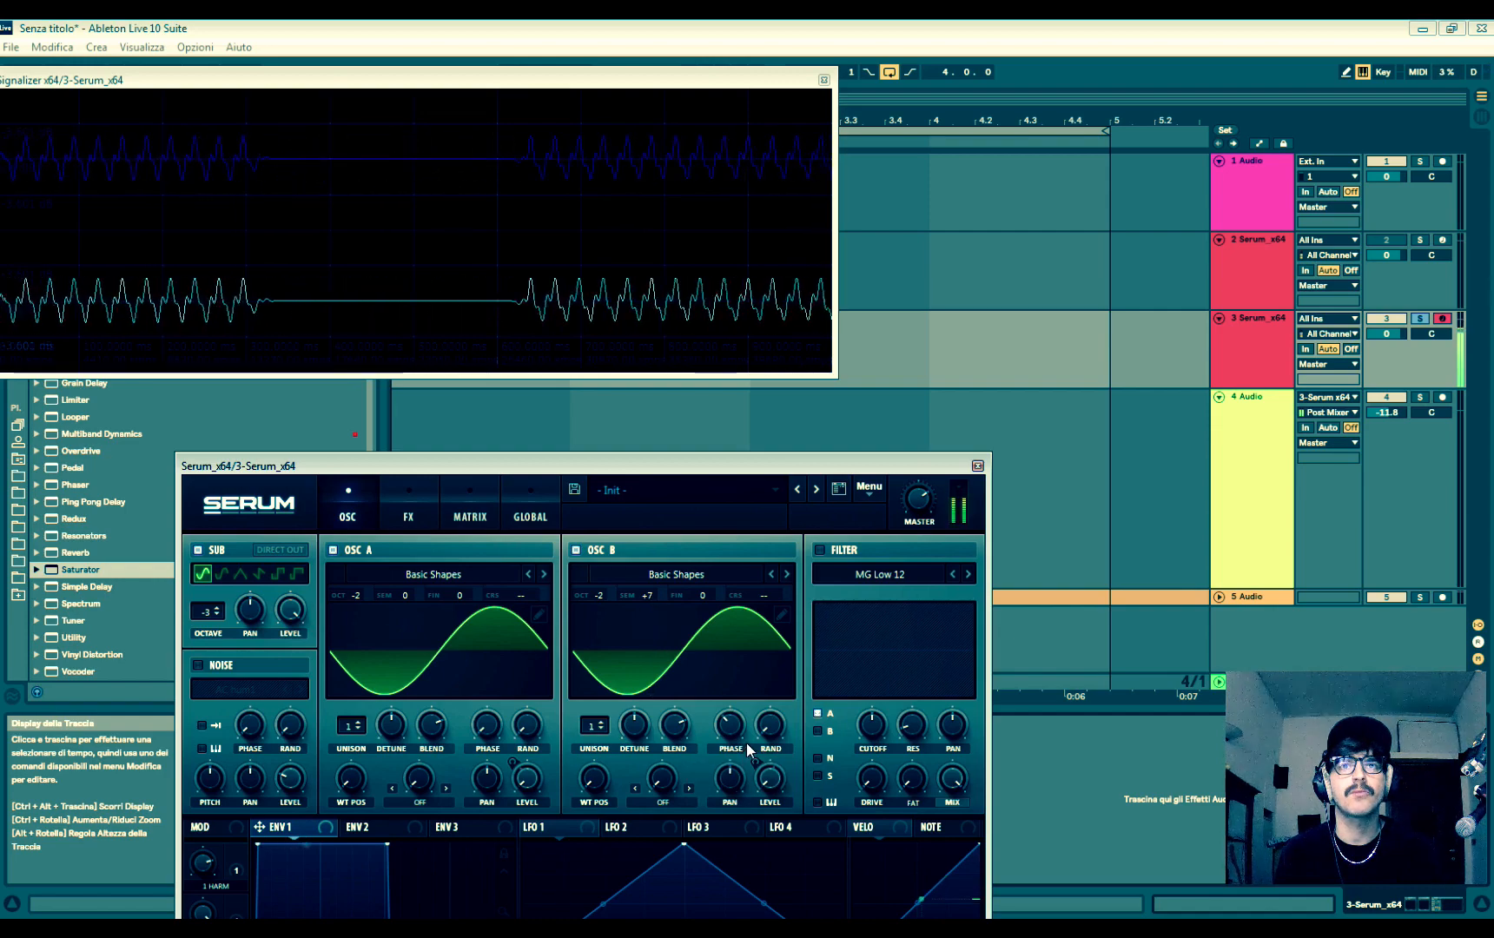
pyautogui.moveTo(734, 725); pyautogui.dragTo(735, 795)
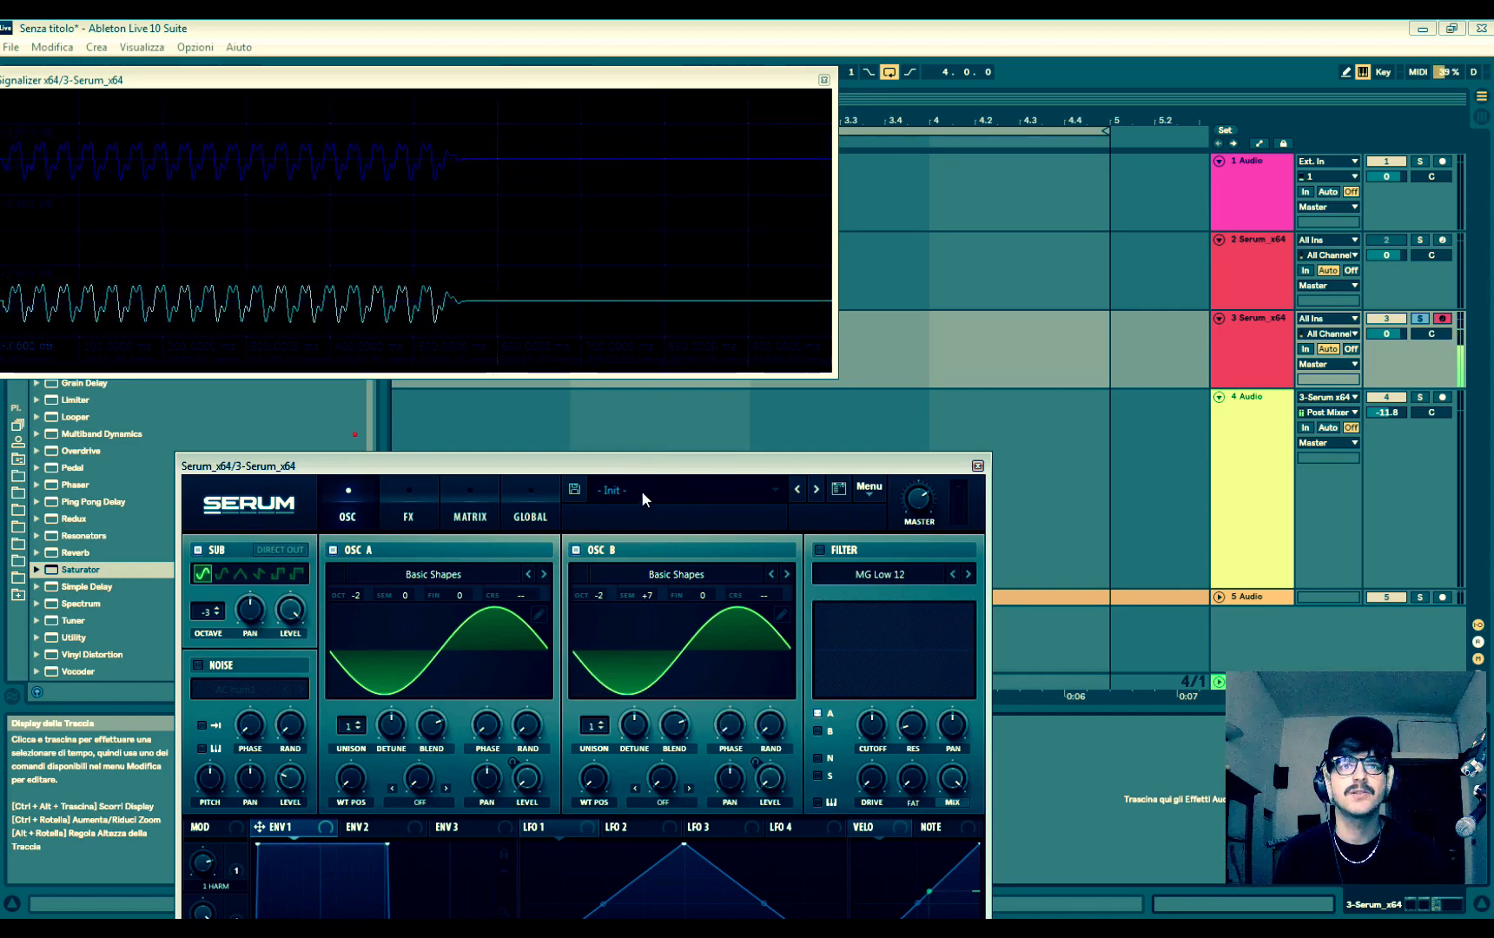
# - Raise oscillator A's initial phase, checking the combined waveform on the oscilloscope
pyautogui.moveTo(643, 463); pyautogui.dragTo(816, 415)
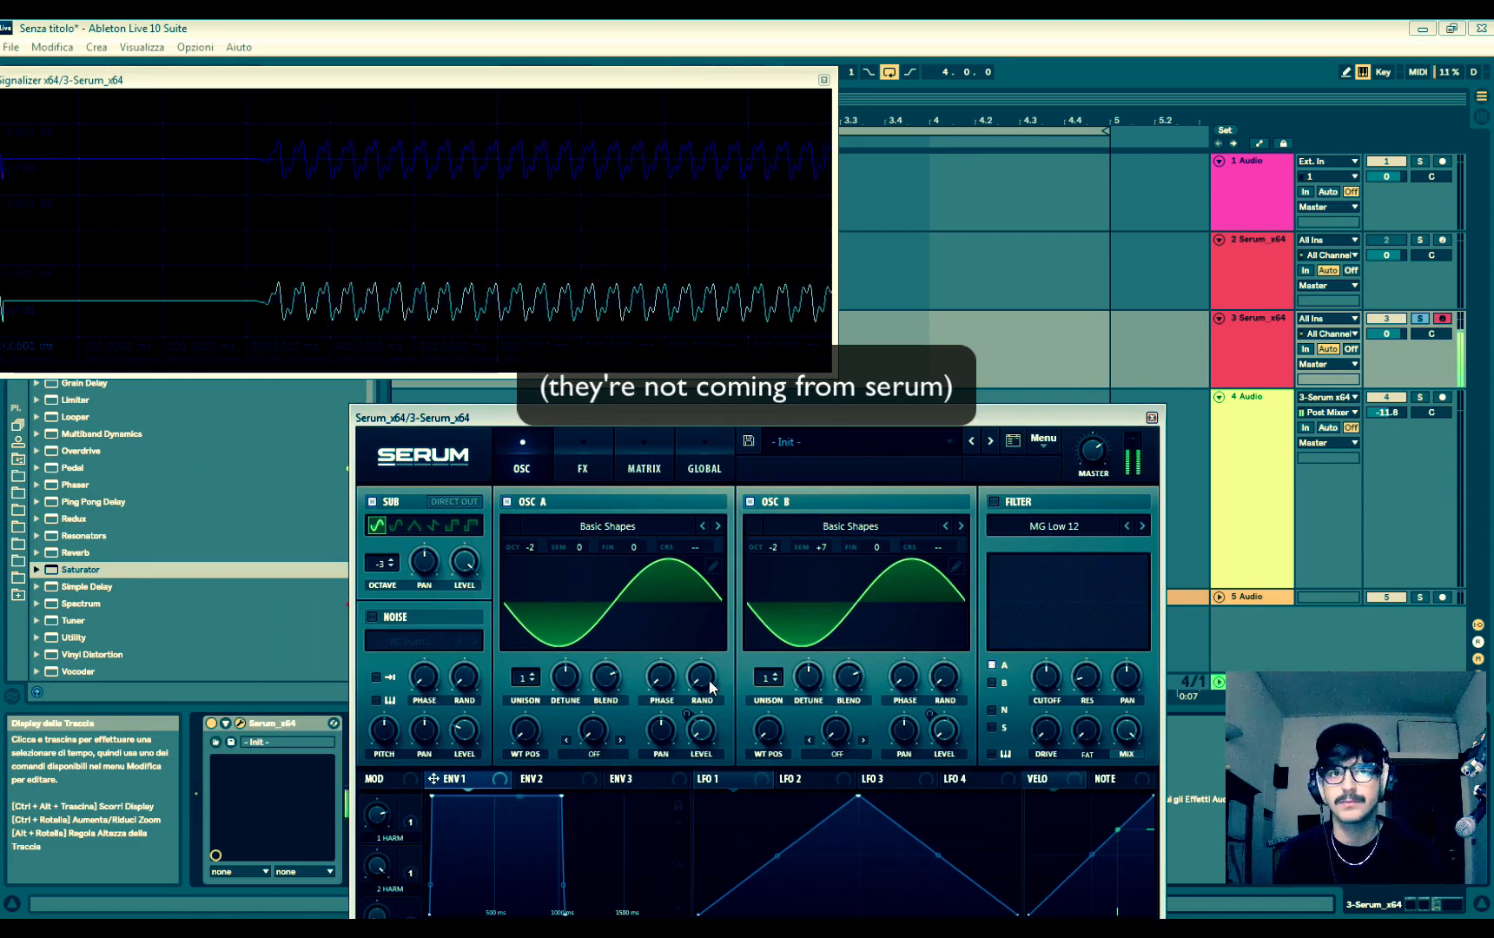
pyautogui.moveTo(668, 674)
pyautogui.mouseDown()
pyautogui.moveTo(673, 593)
pyautogui.moveTo(680, 613)
pyautogui.mouseUp()
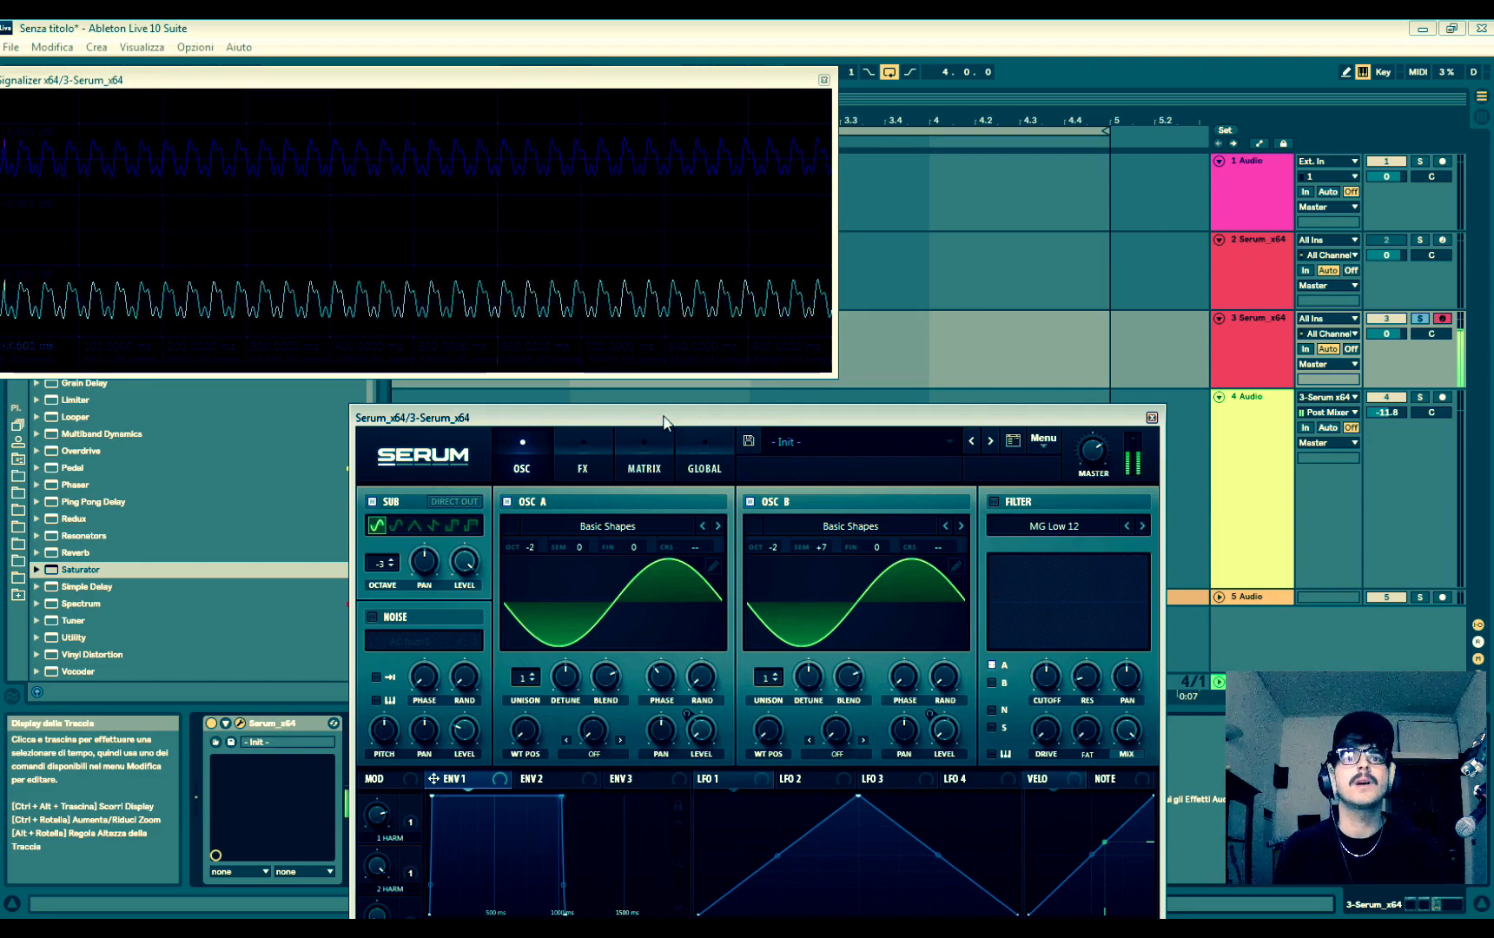
pyautogui.moveTo(667, 420); pyautogui.dragTo(1201, 128)
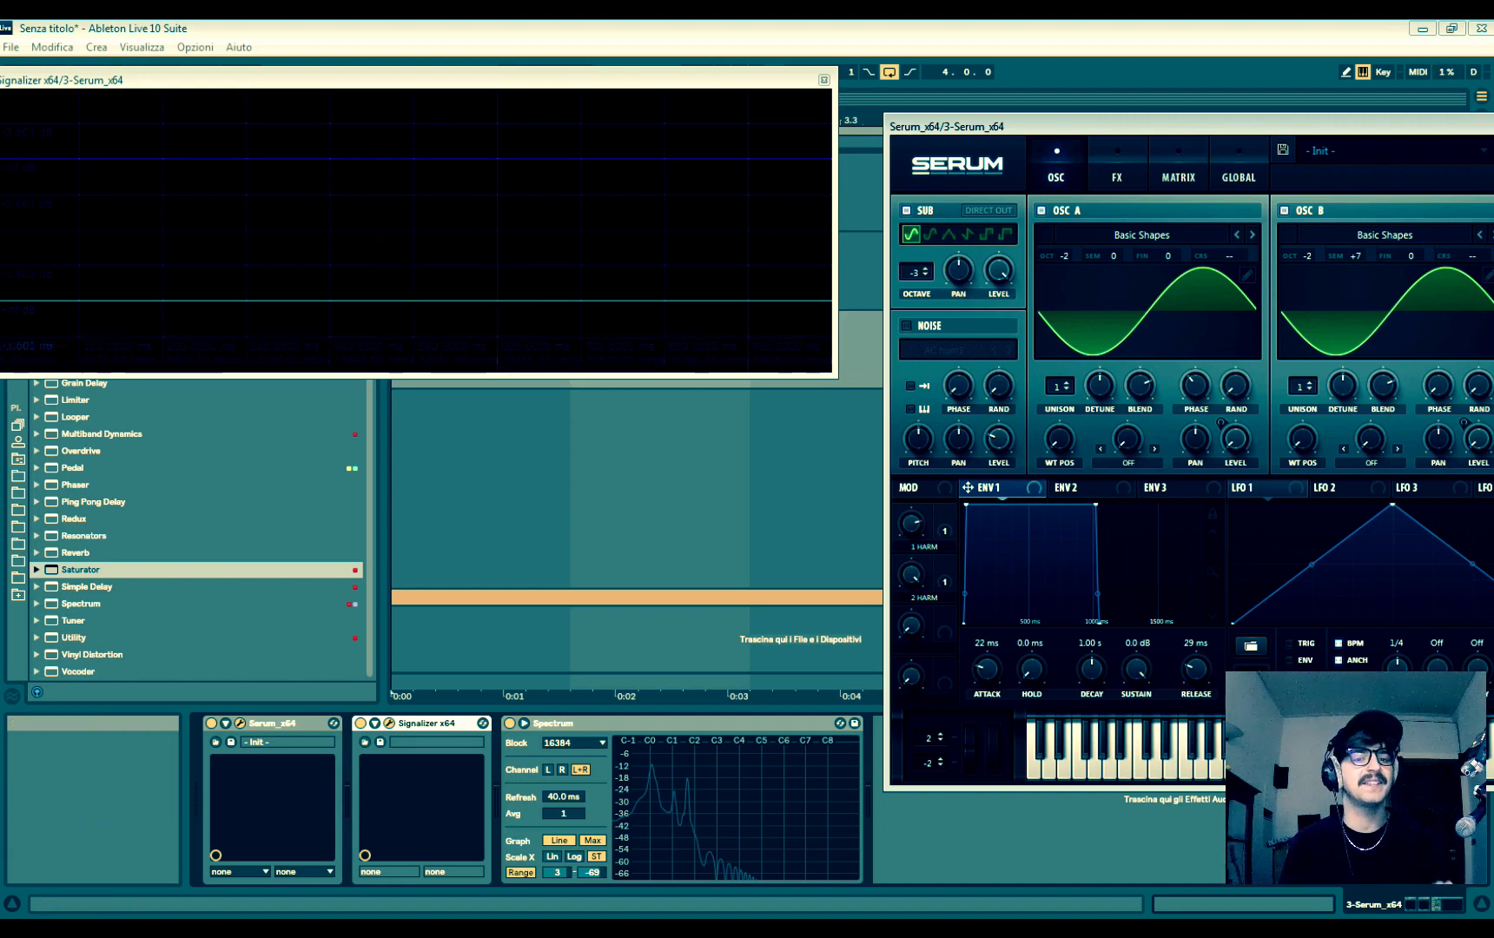
pyautogui.moveTo(1127, 119); pyautogui.dragTo(626, 126)
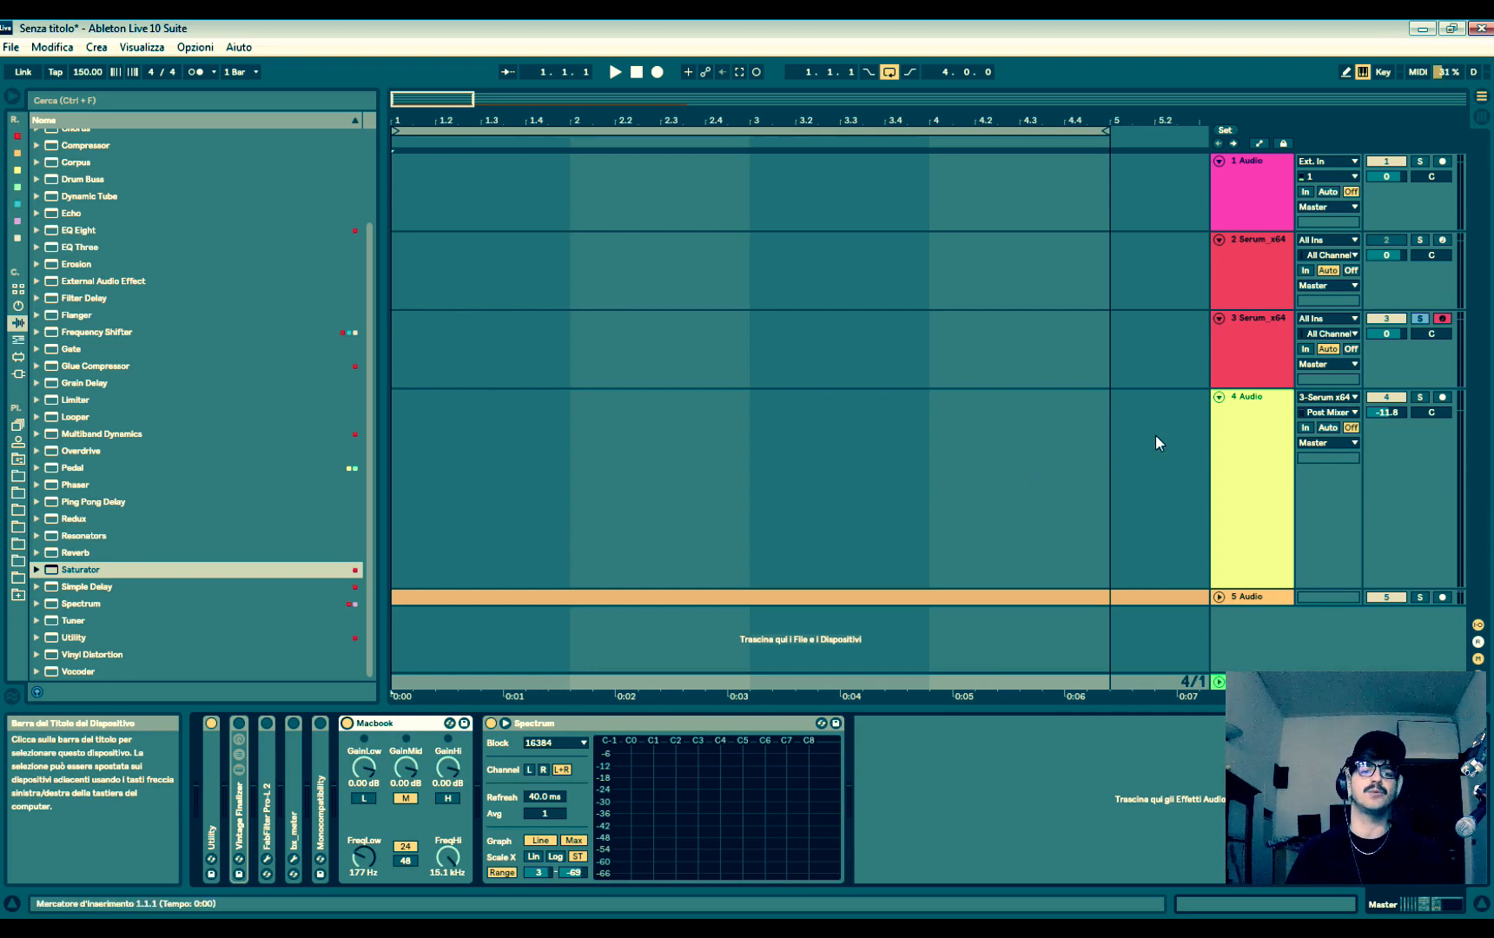
# - Turn off oscillators A and B in Serum and compare the sub alone with the master's Macbook device on and off
pyautogui.click(1236, 351)
pyautogui.click(824, 79)
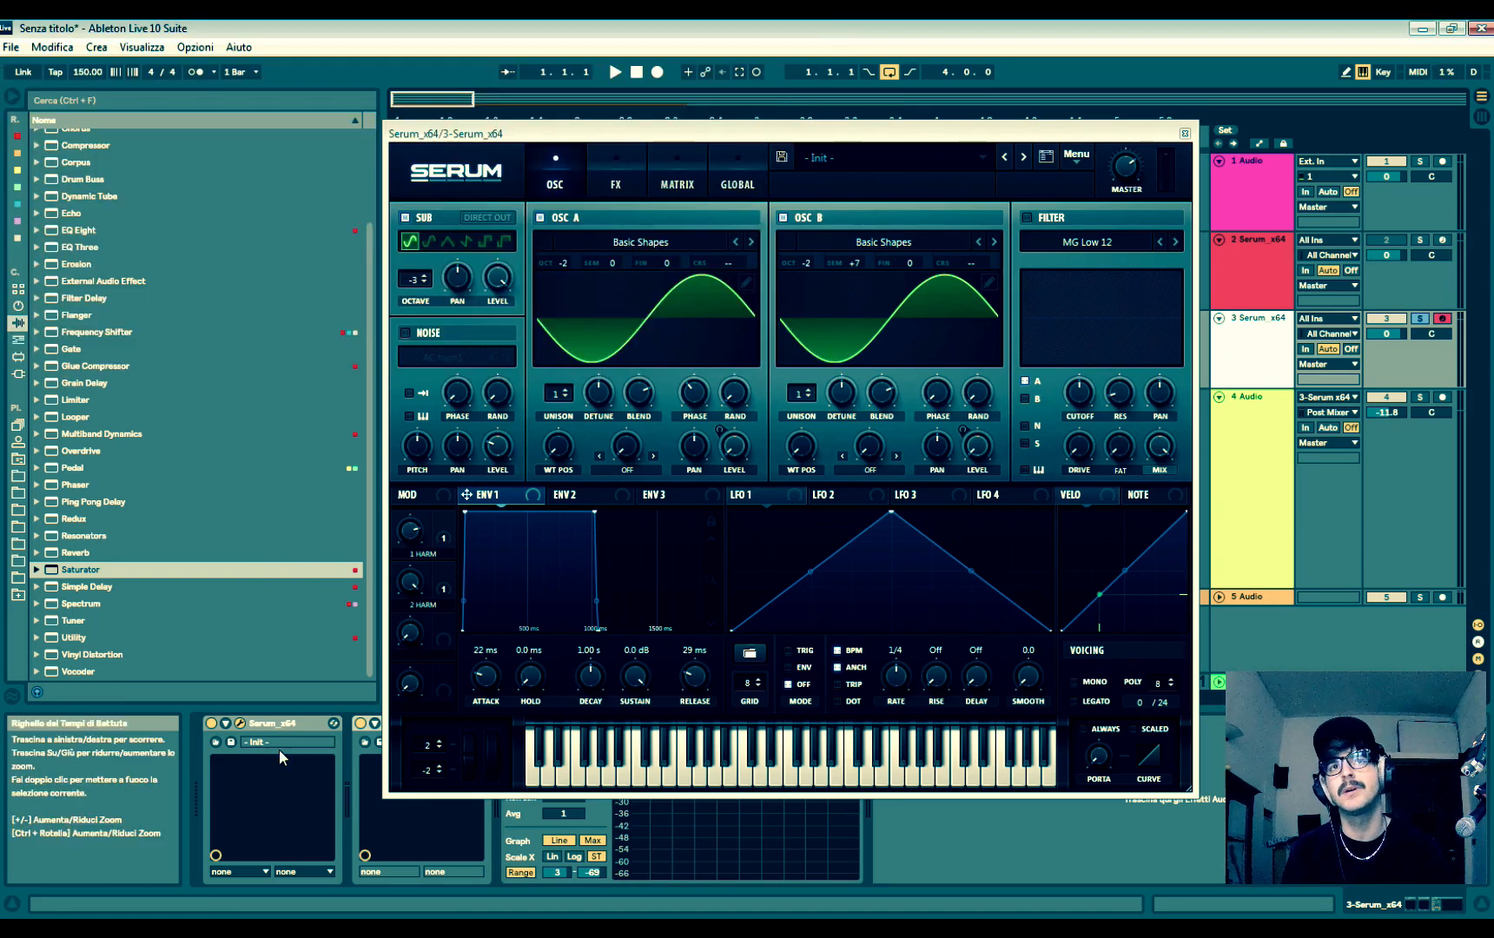
pyautogui.click(543, 217)
pyautogui.click(1256, 683)
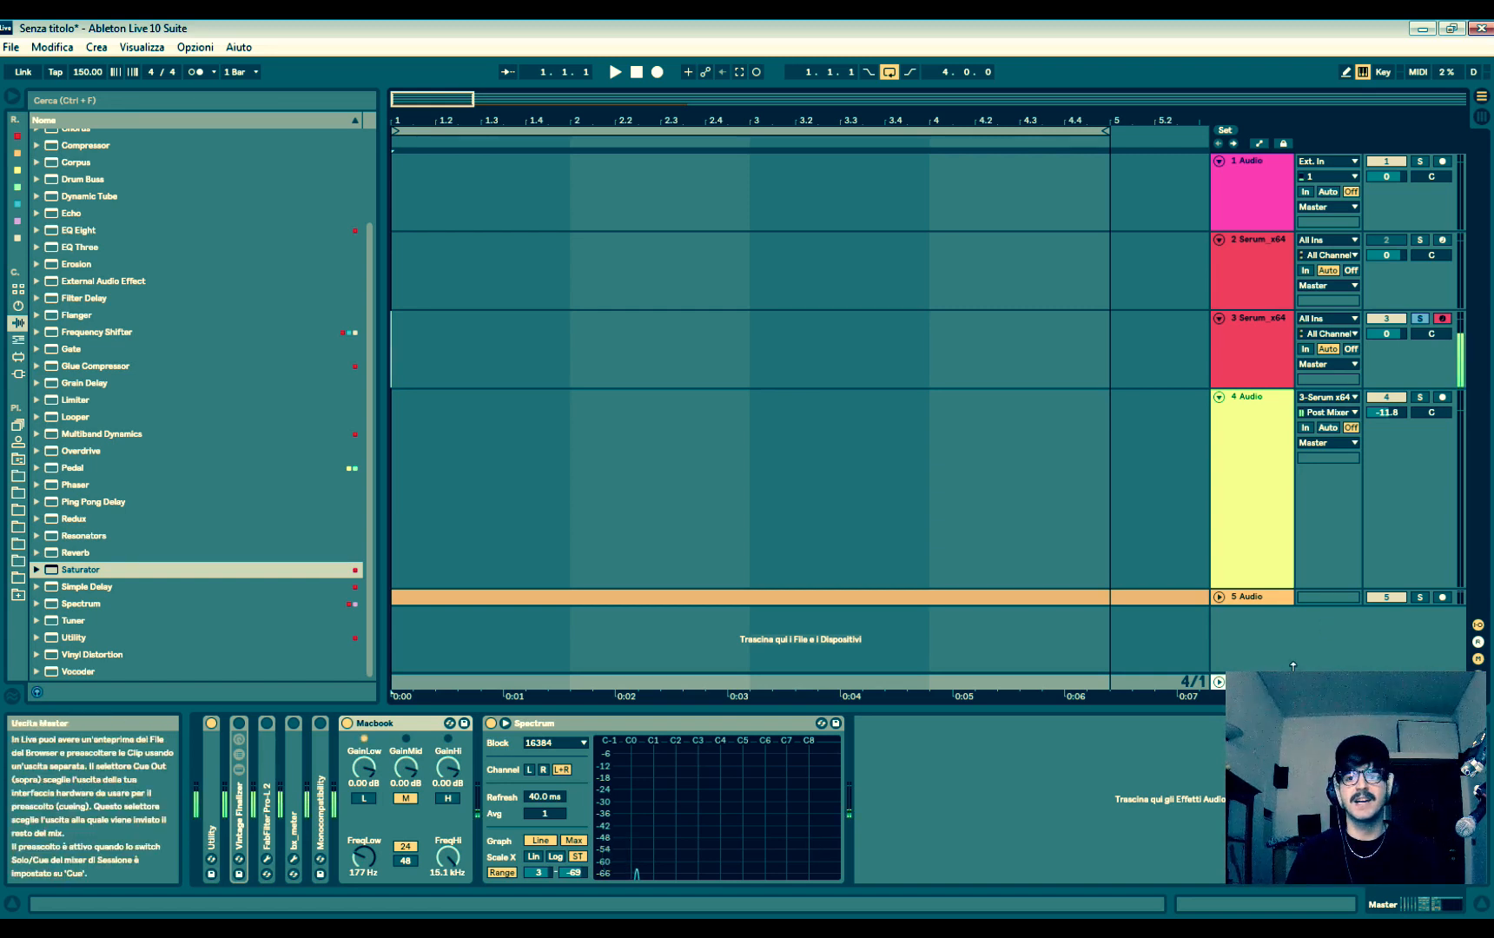
pyautogui.click(348, 724)
pyautogui.click(347, 724)
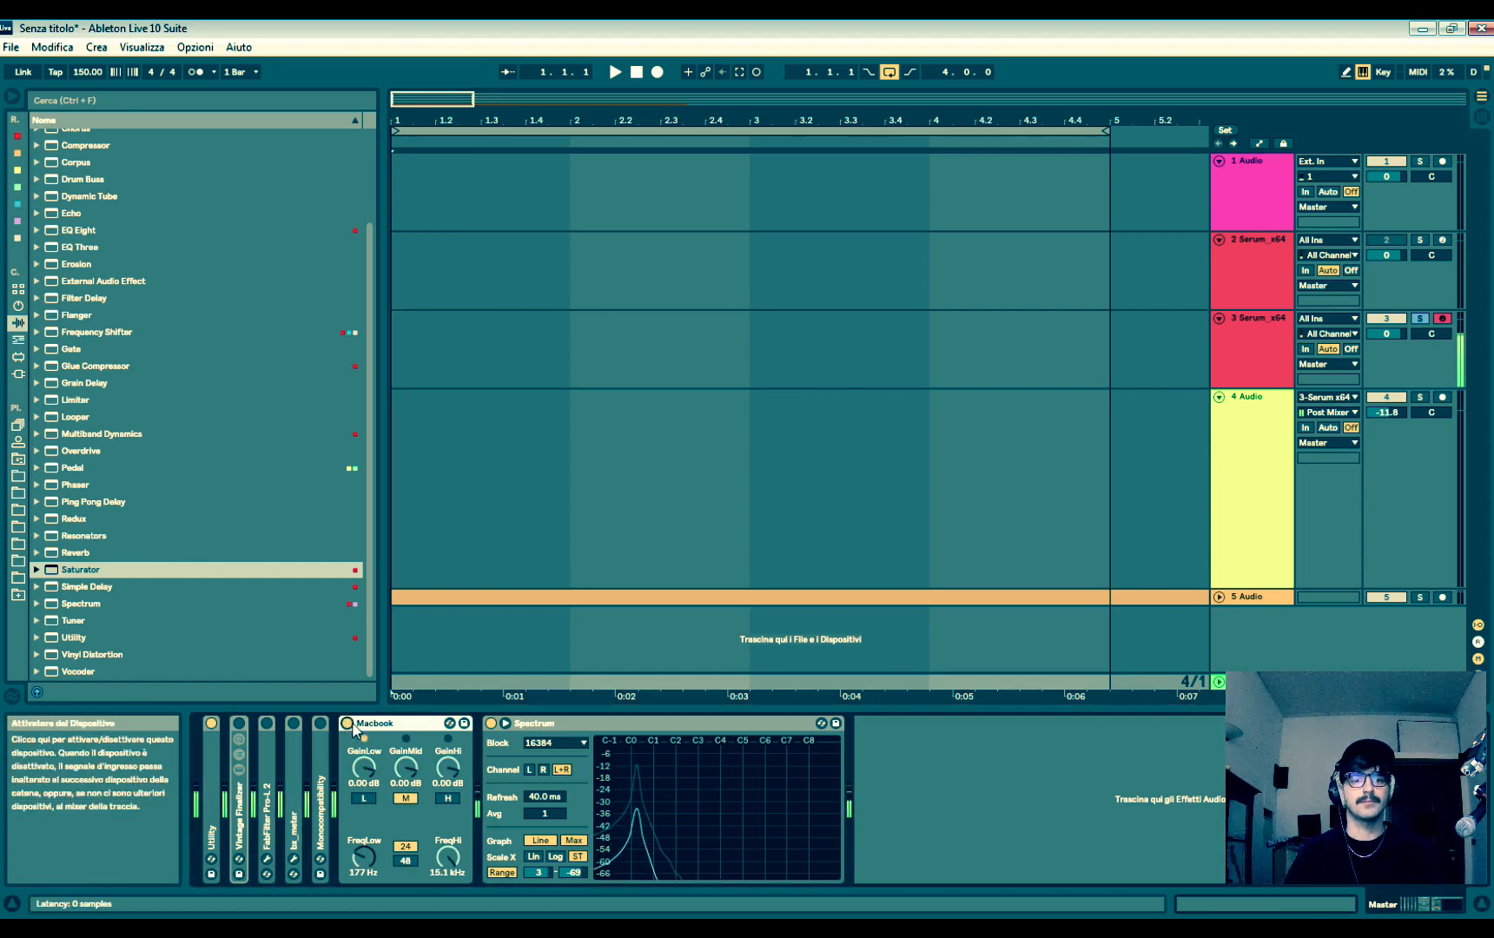
# - Re-enable oscillators A and B and compare the full bass with the master's Macbook device on and off
pyautogui.click(1251, 322)
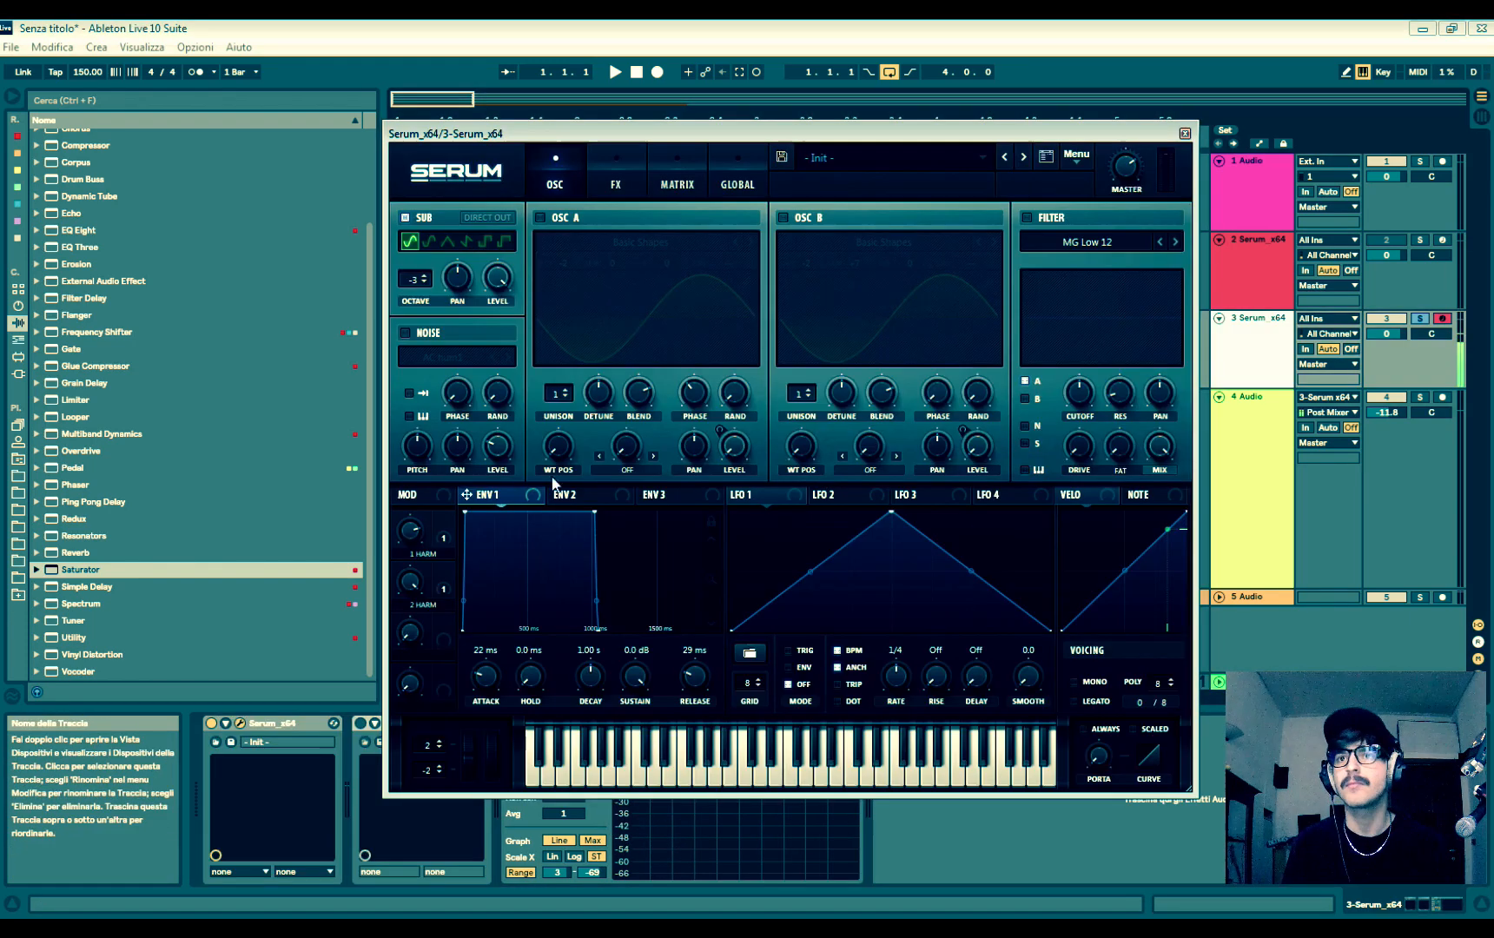
pyautogui.click(560, 220)
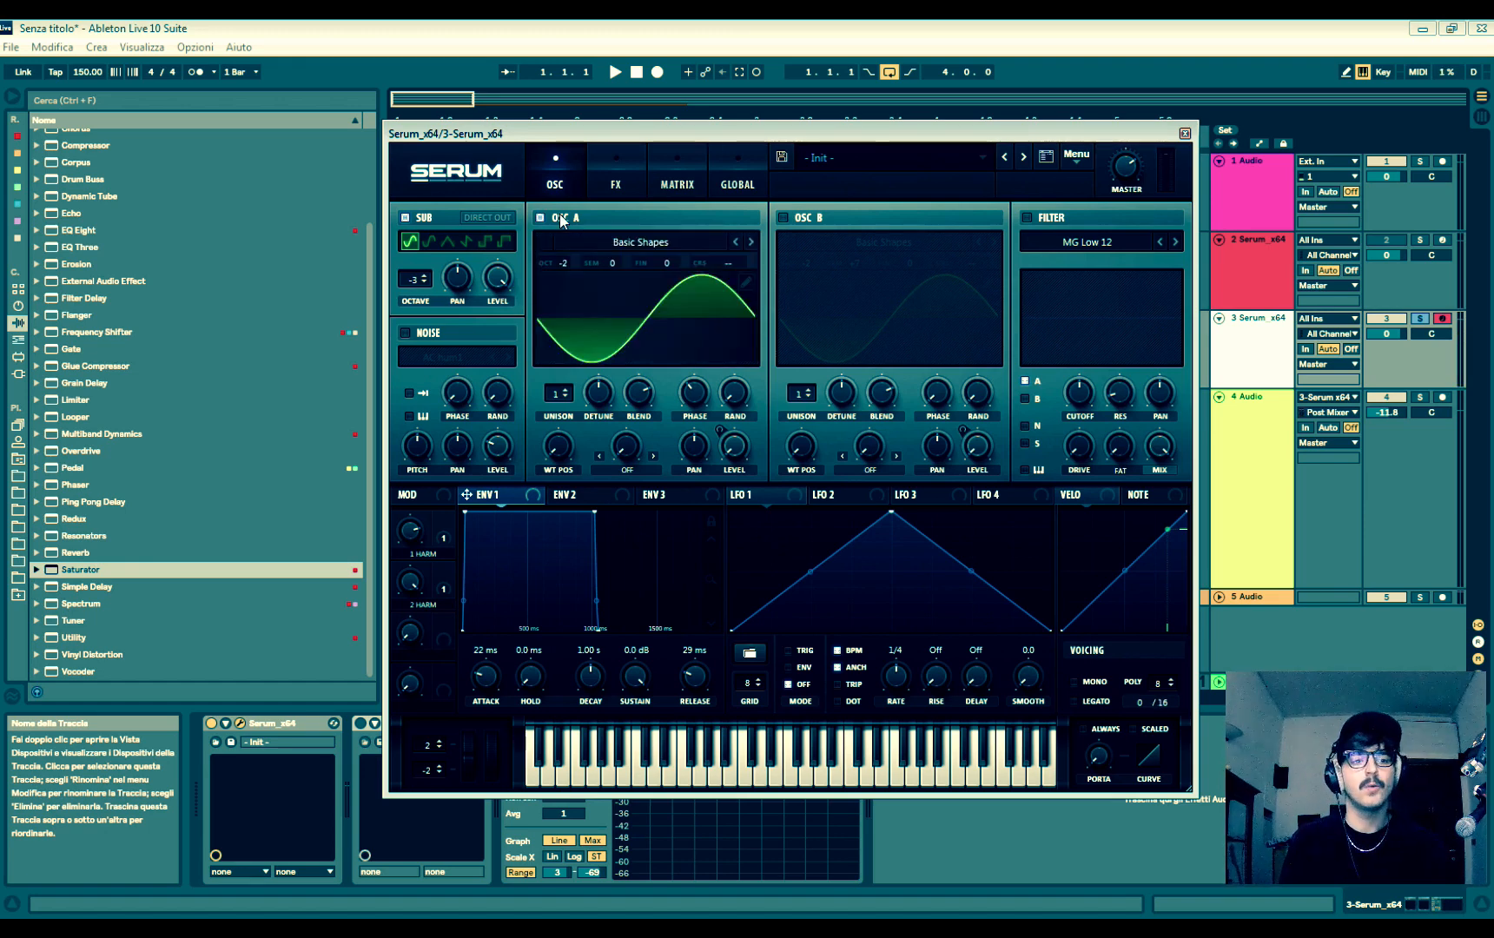
pyautogui.click(811, 216)
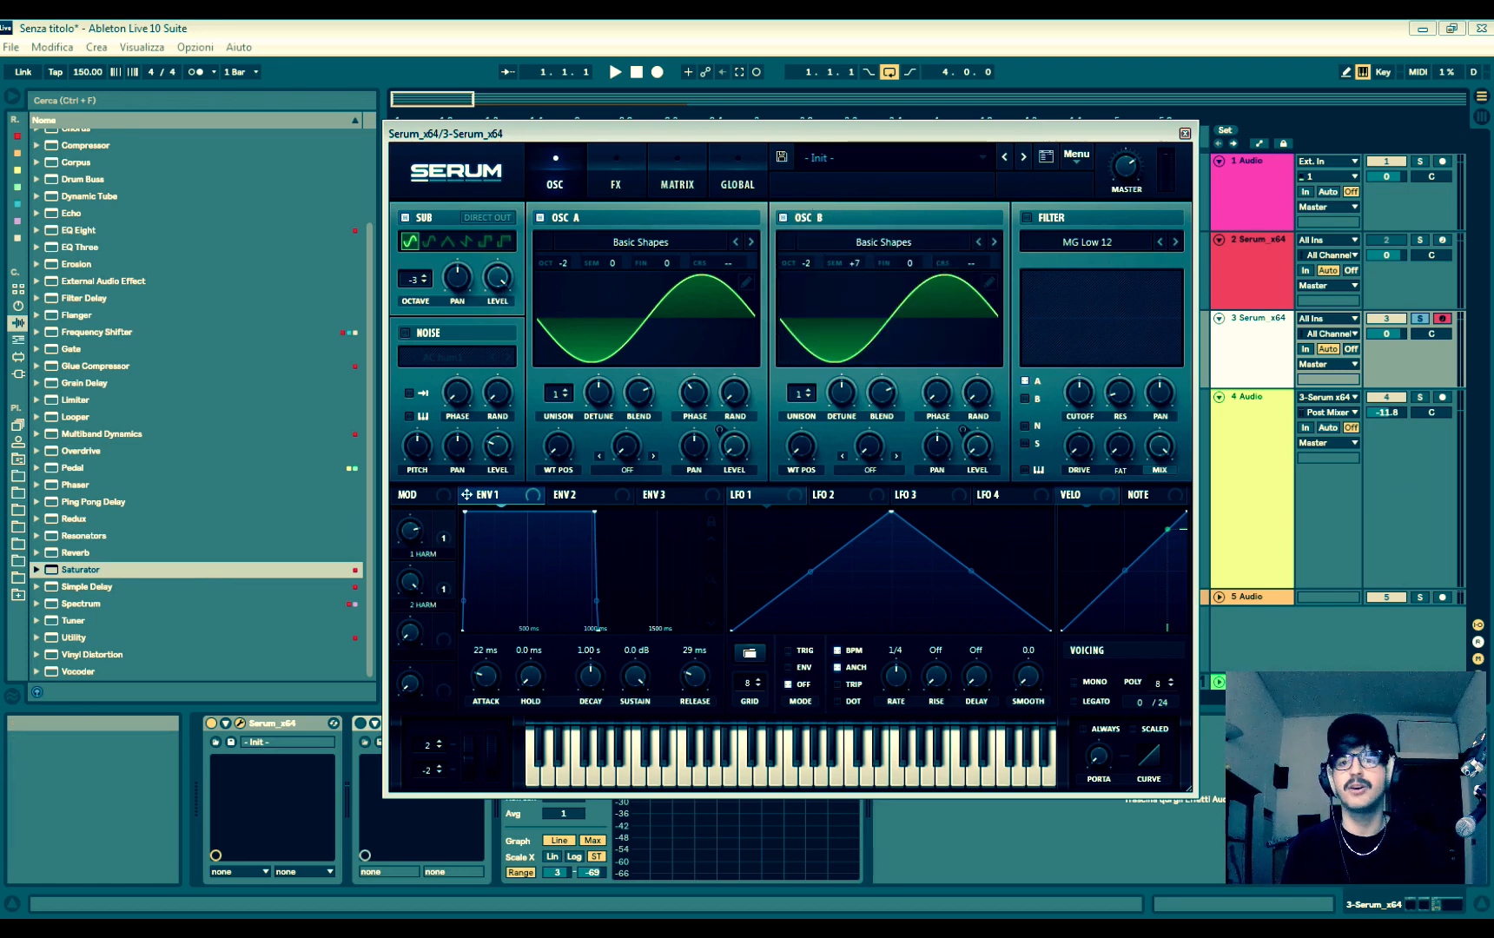
pyautogui.click(1253, 682)
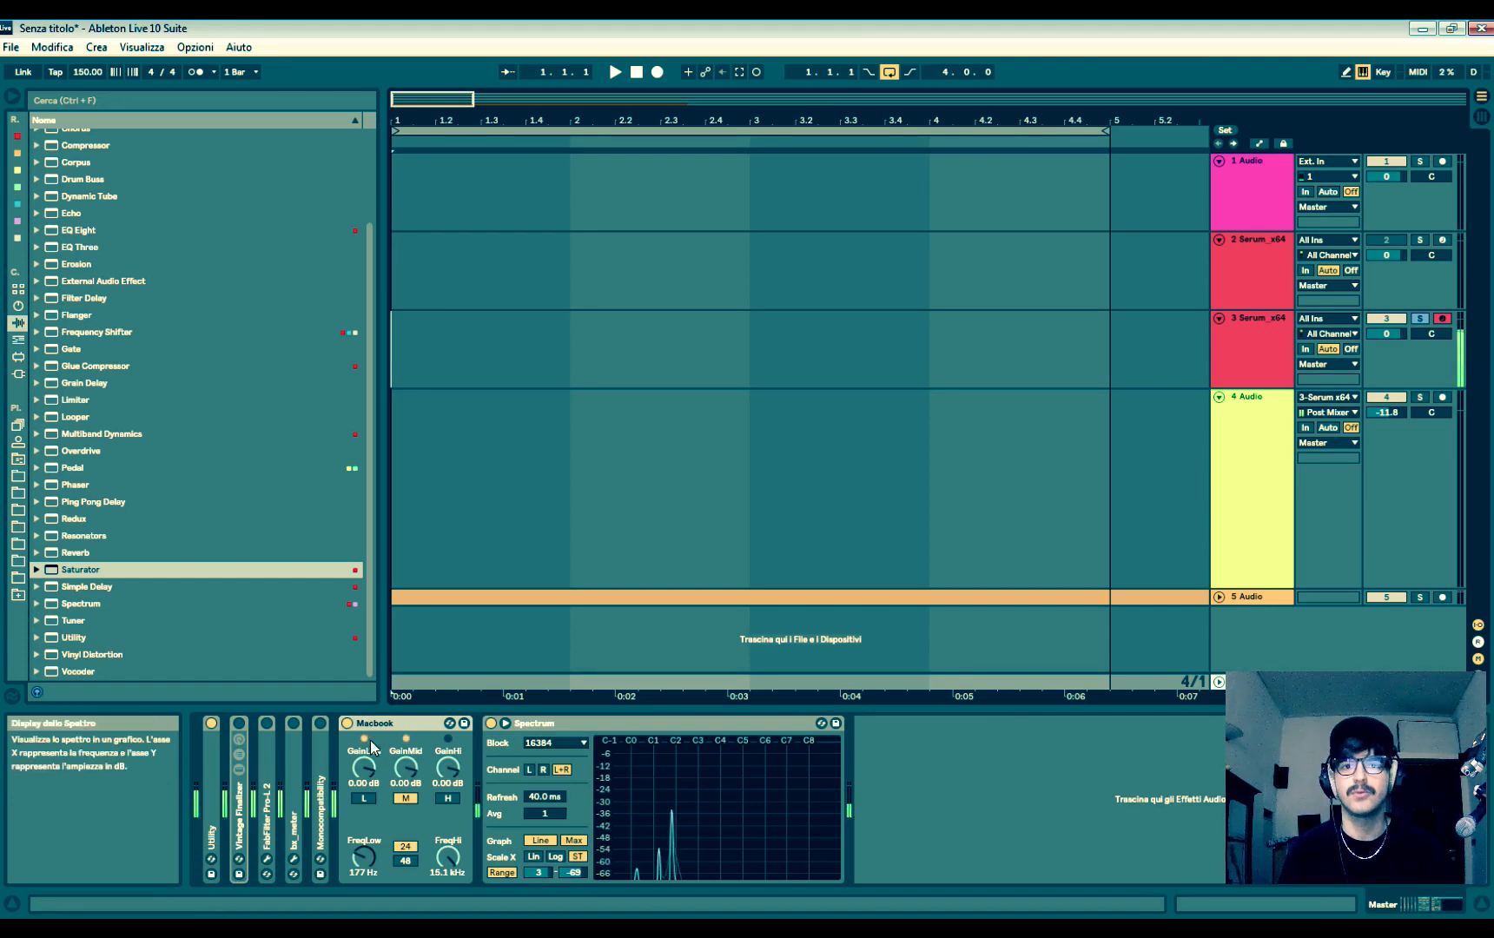
pyautogui.click(346, 723)
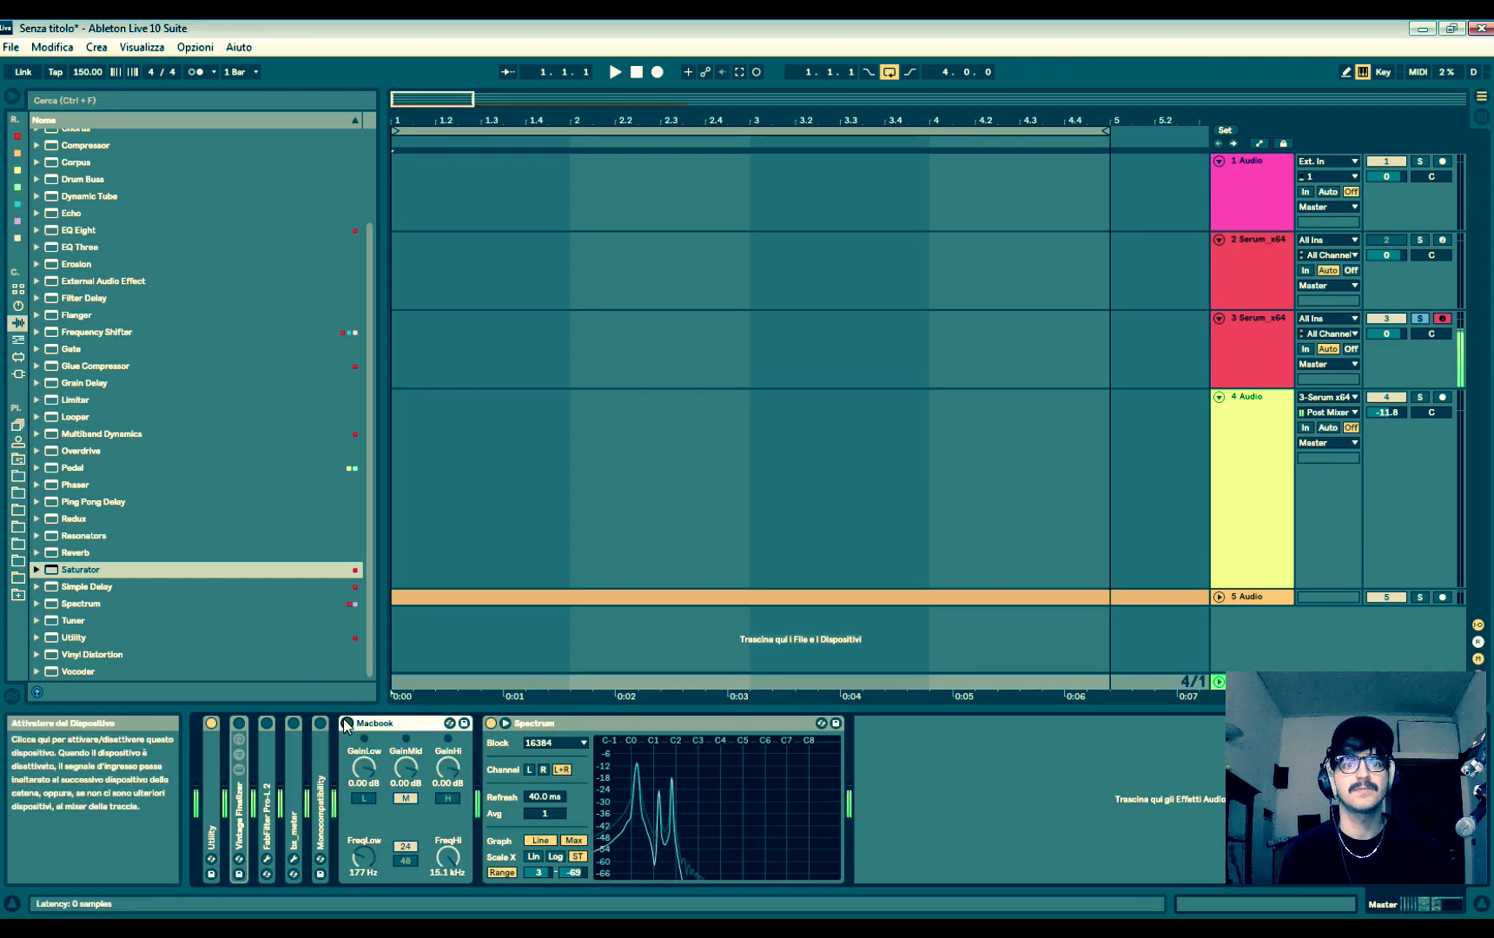
pyautogui.click(347, 724)
# - Unsolo the Serum track and audition the bass with the backing audio through the active Macbook device on the master
pyautogui.moveTo(439, 100); pyautogui.dragTo(730, 417)
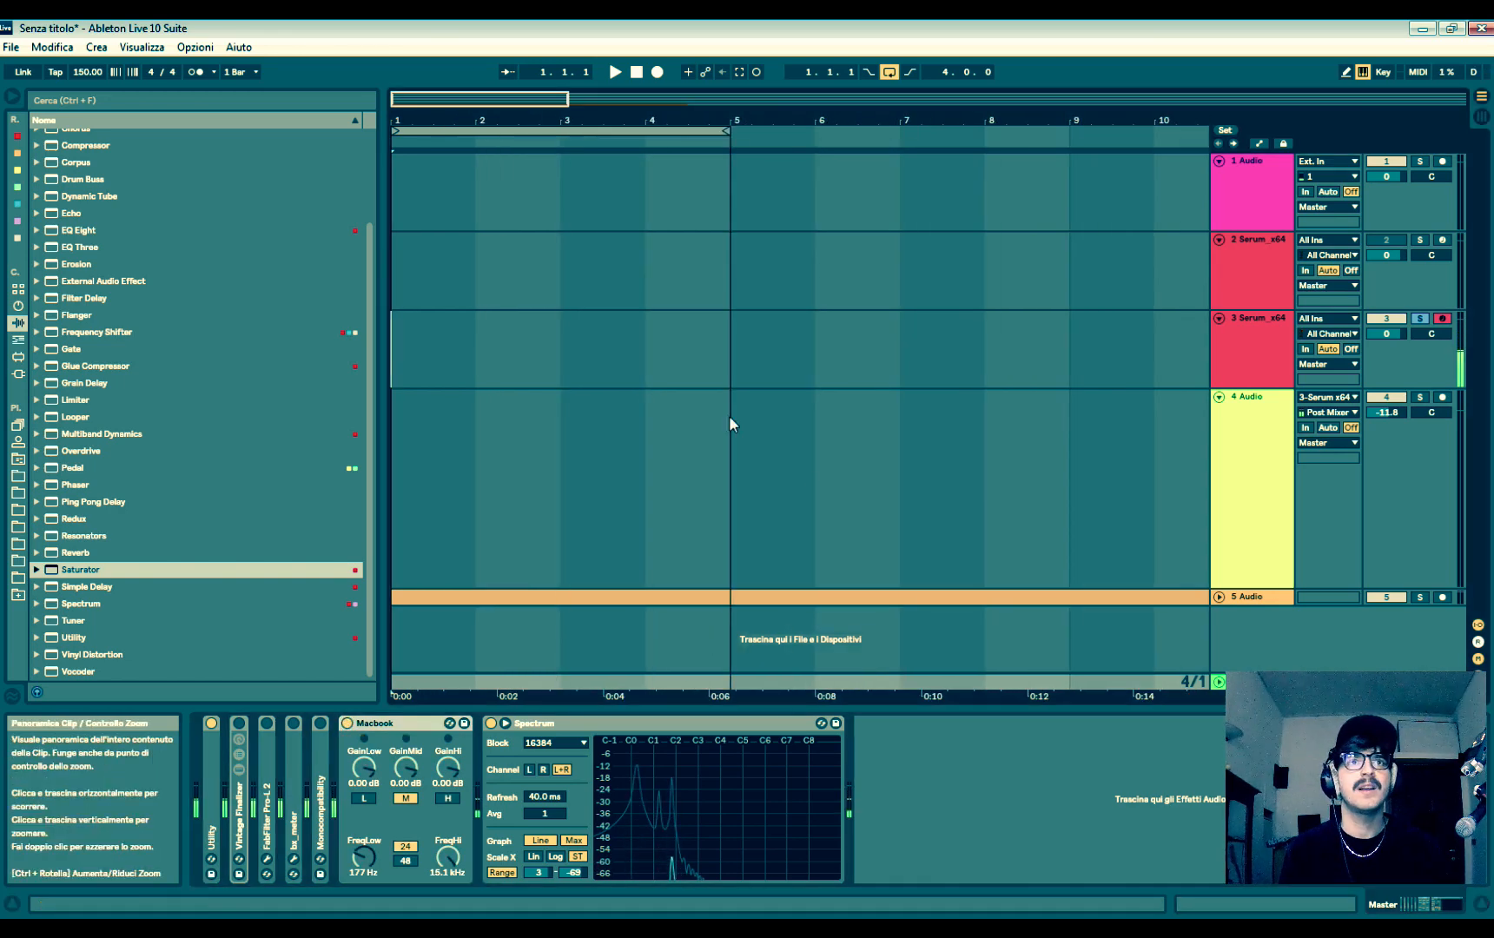
pyautogui.click(441, 375)
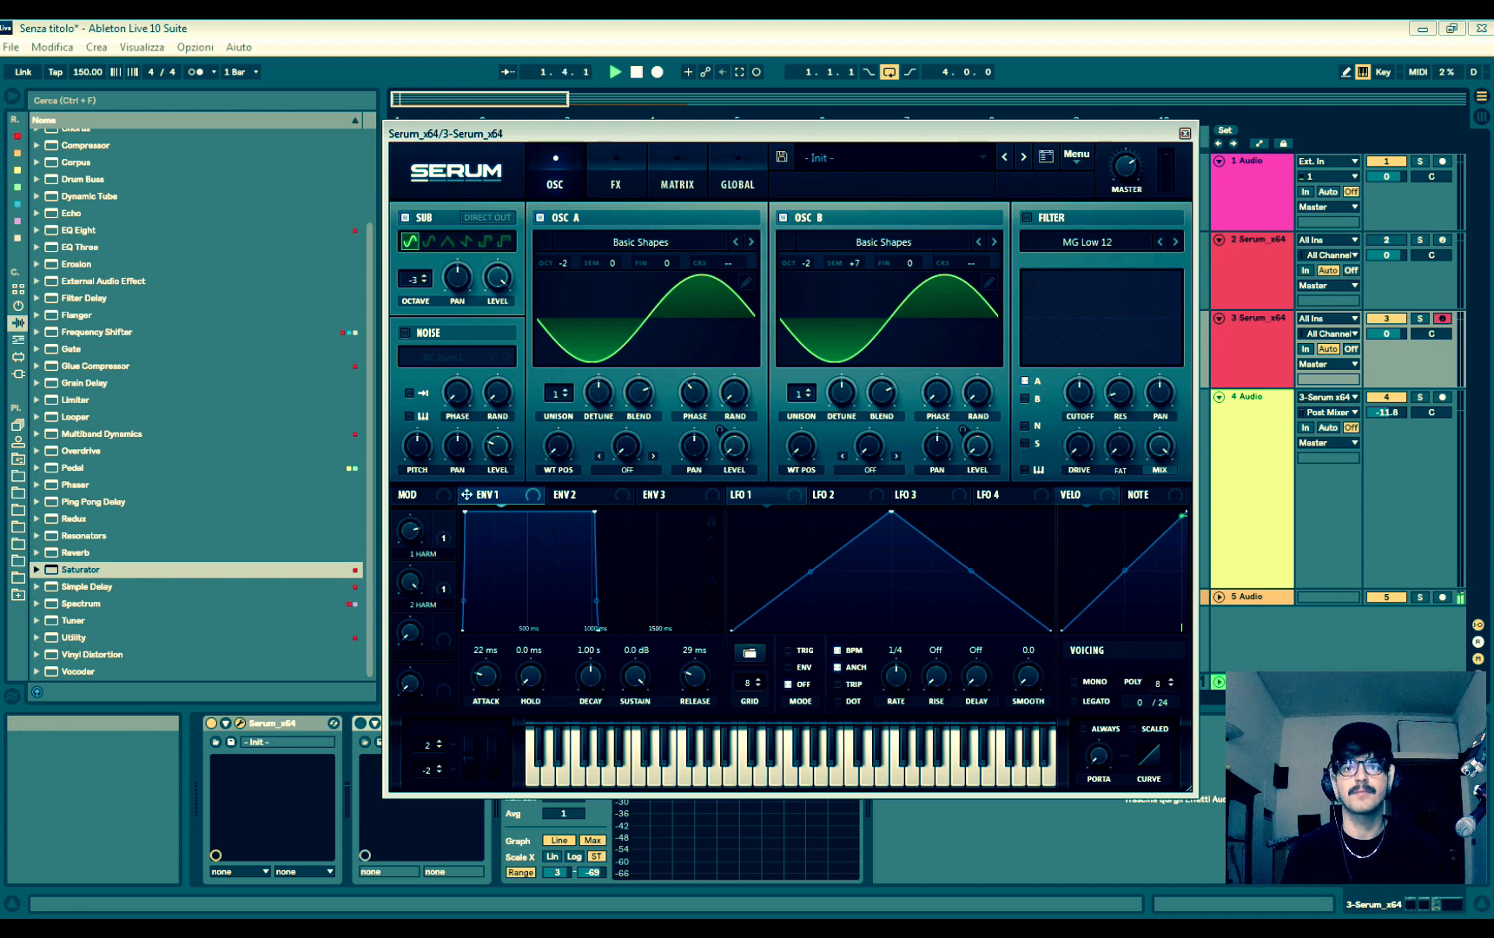
pyautogui.click(1251, 683)
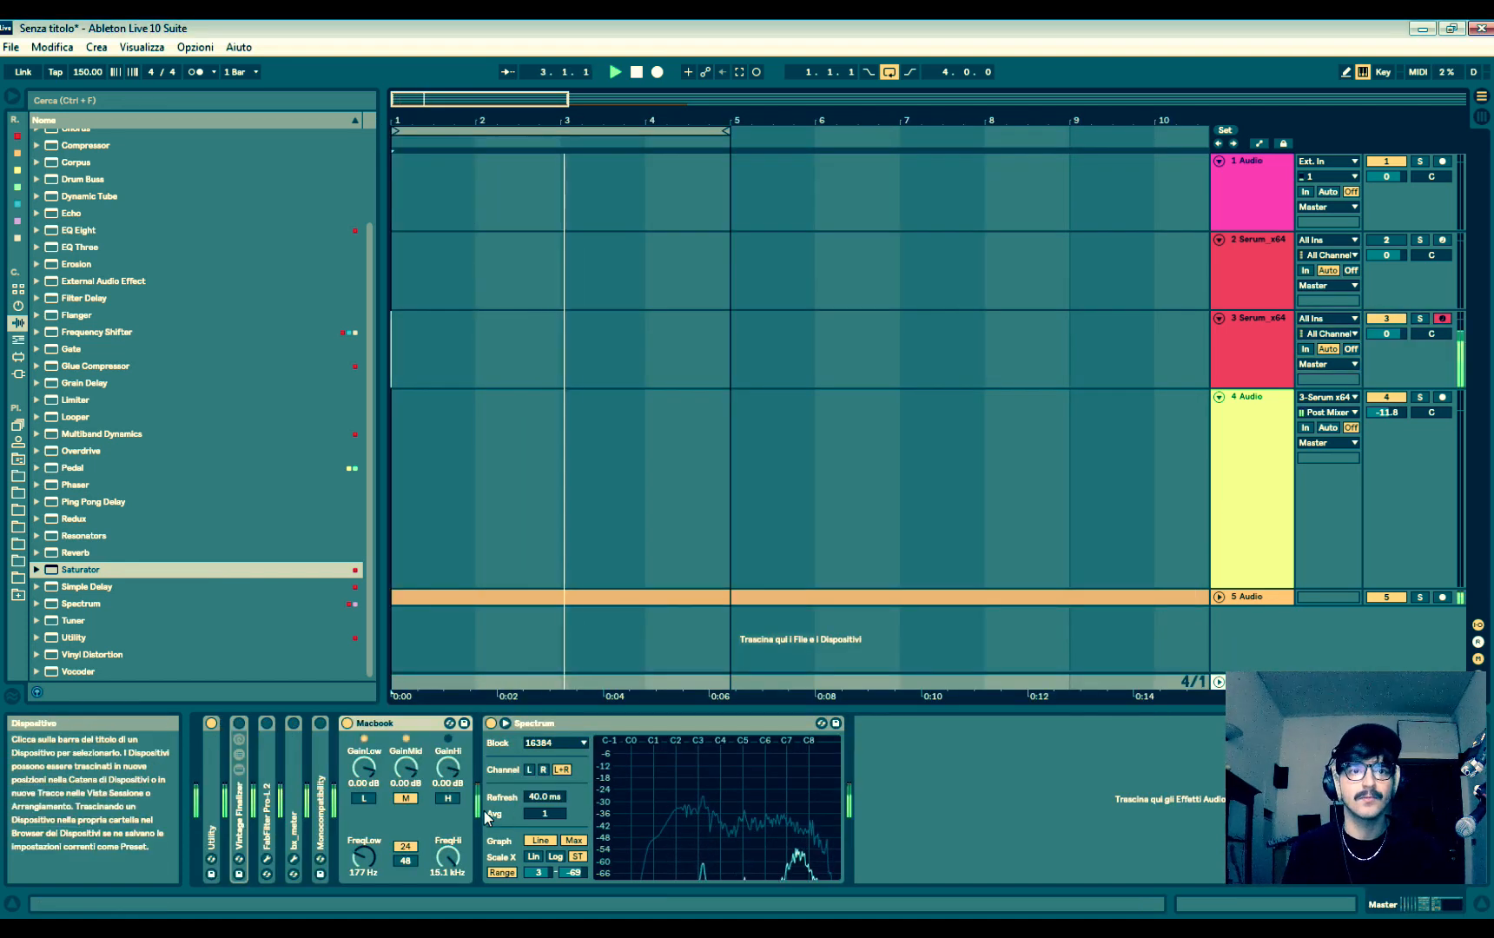
pyautogui.press('space')
# - Adjust Macro 2's modulation amount on oscillator B's level, and move the Serum window up off the device chain
pyautogui.click(1269, 351)
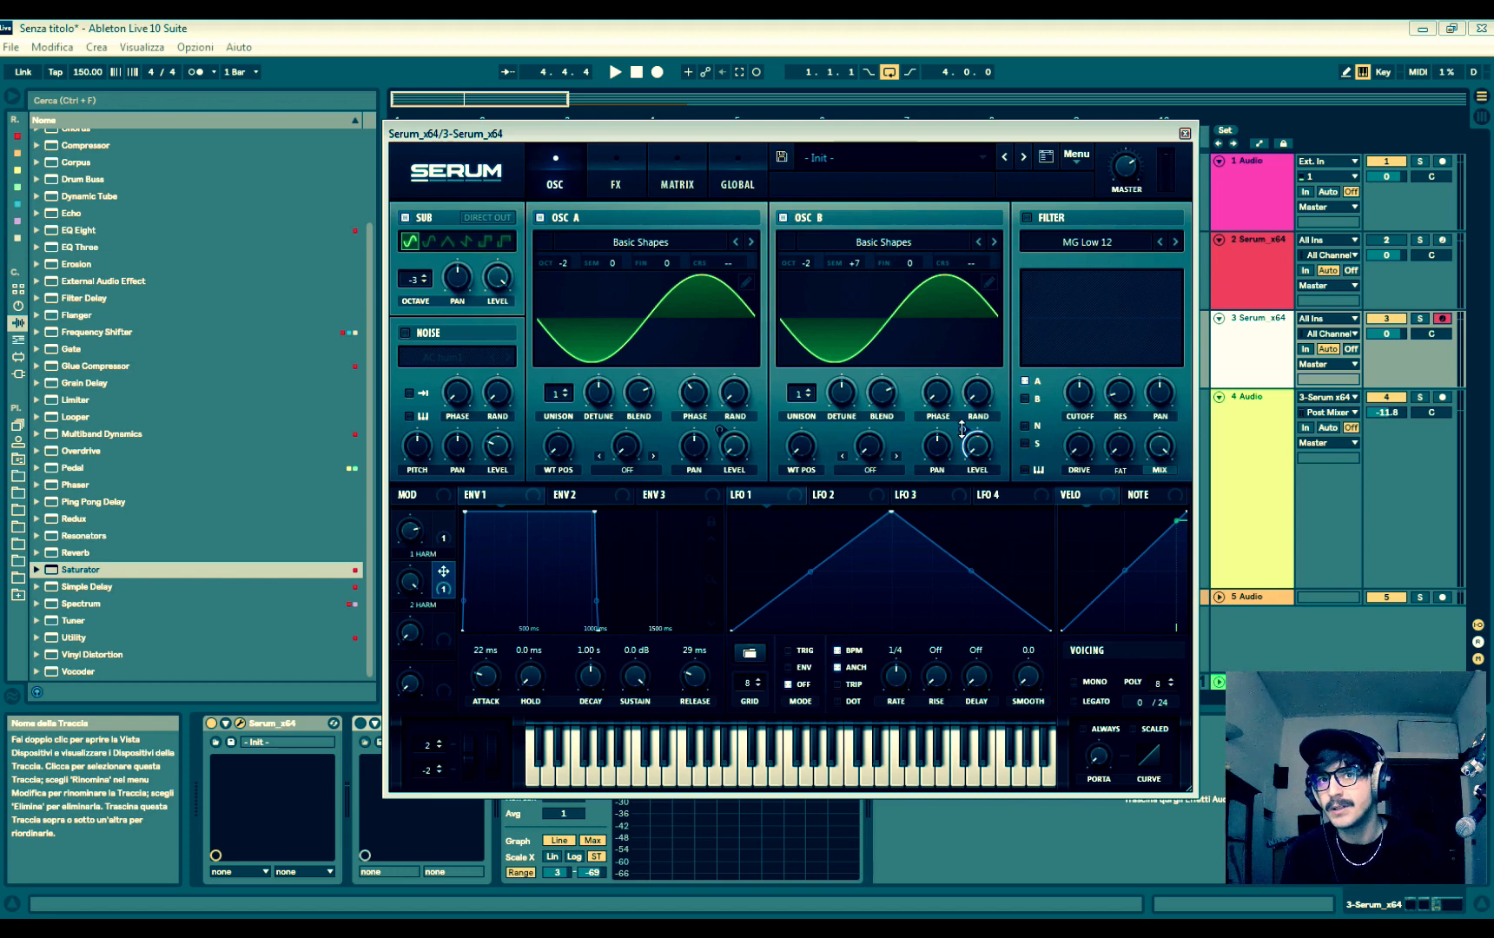
pyautogui.moveTo(962, 423)
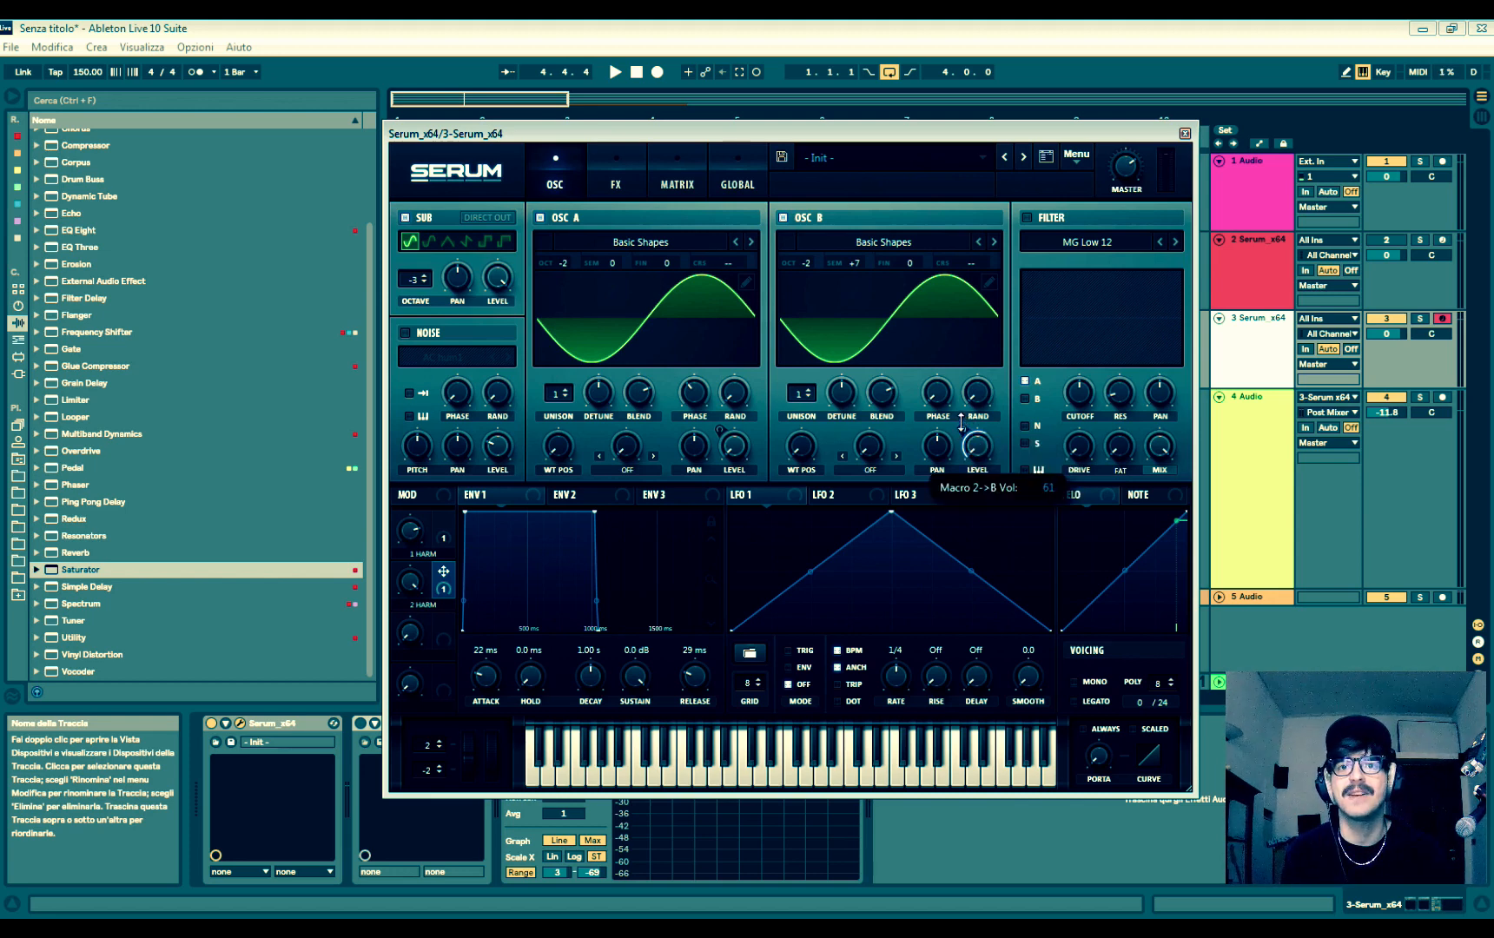
pyautogui.moveTo(963, 411); pyautogui.dragTo(969, 402)
pyautogui.moveTo(956, 130); pyautogui.dragTo(883, 25)
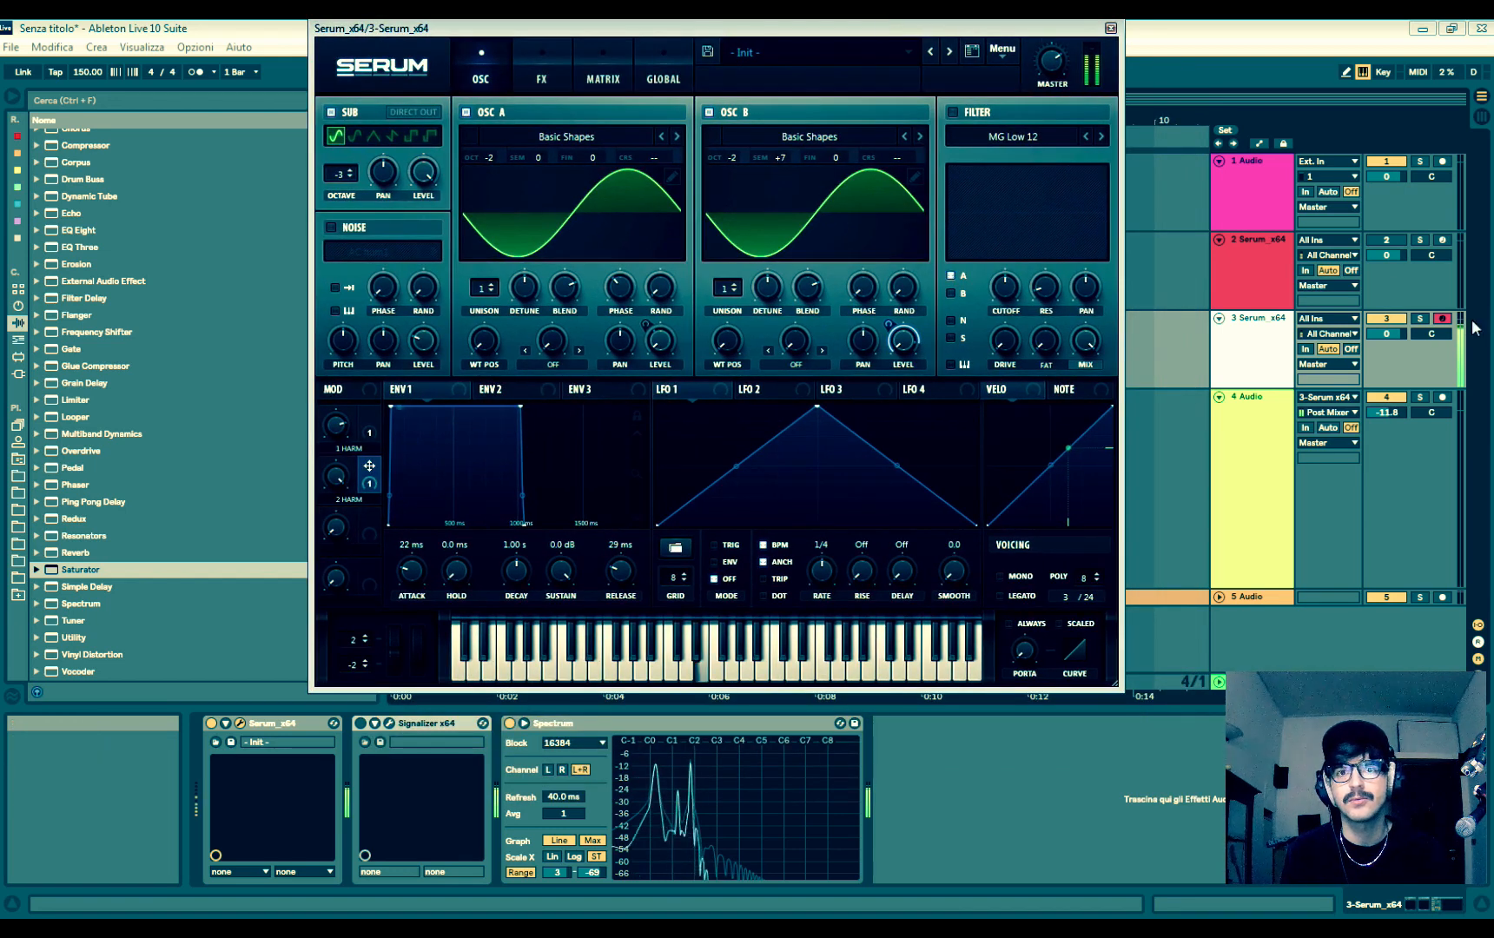
# - Bypass the Macbook device on the master while playing the bass with the backing audio
pyautogui.click(1275, 639)
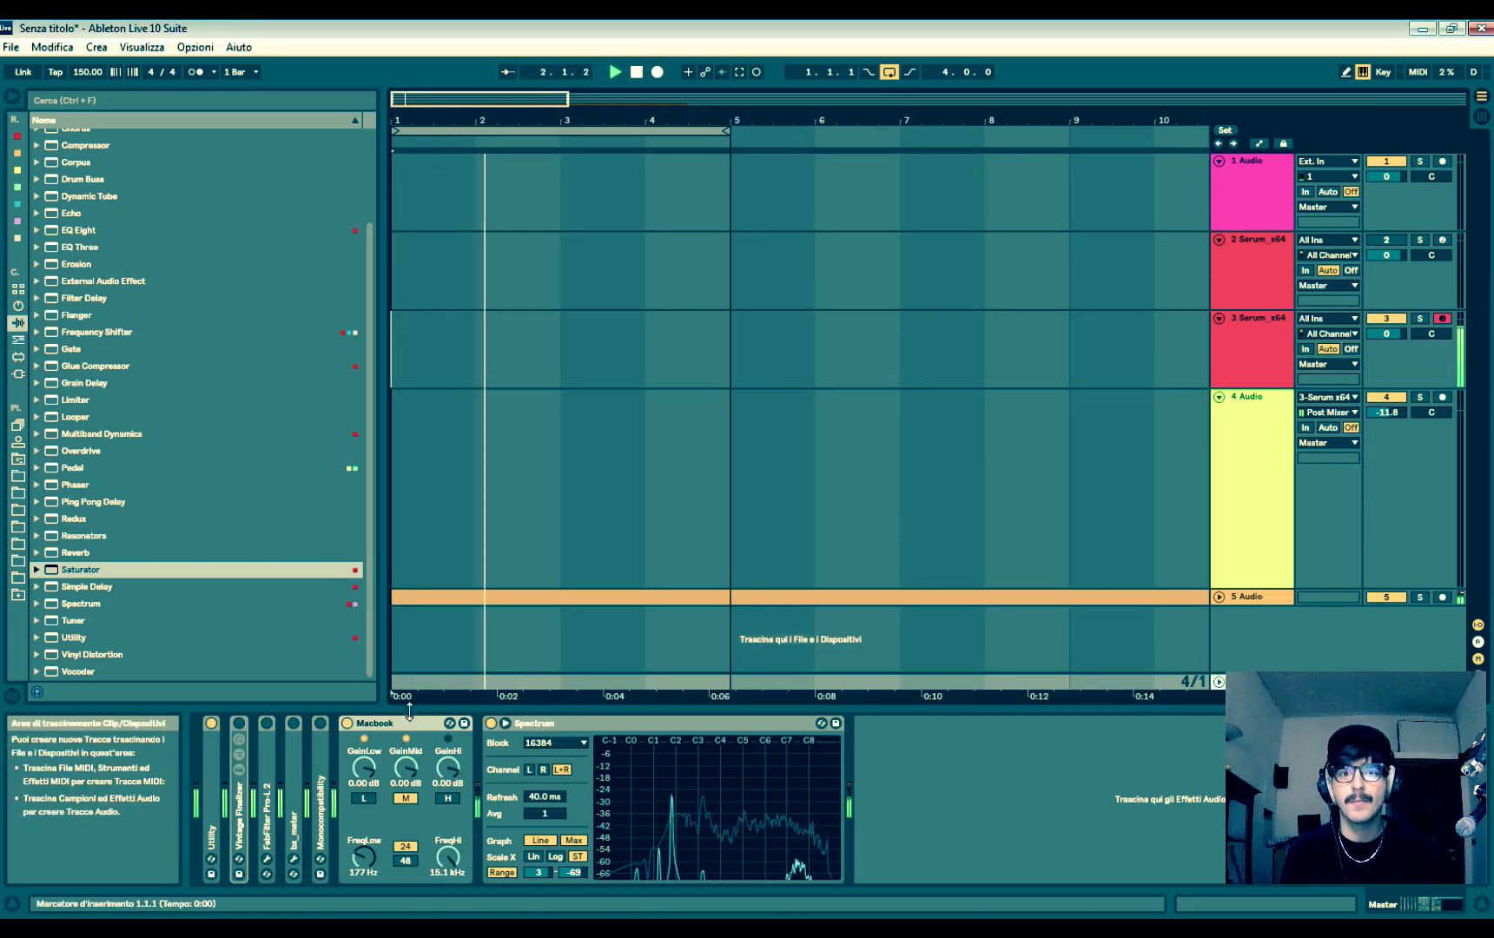
pyautogui.click(348, 725)
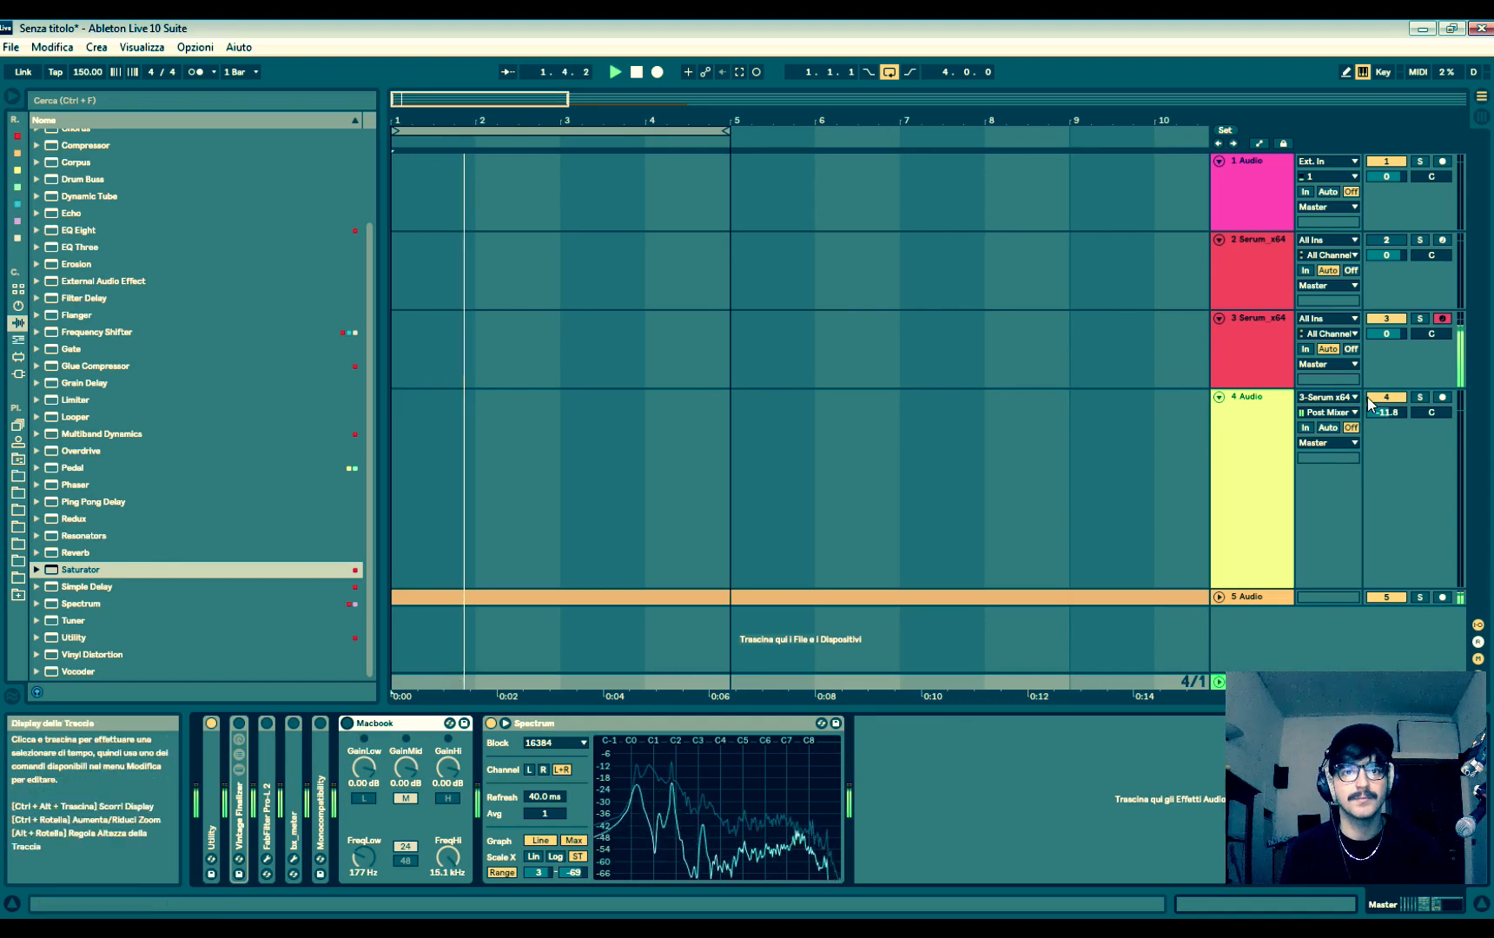
pyautogui.click(1327, 364)
# - Assign Macro 3 to Envelope 1's release and adjust the Macro 3 amount
pyautogui.click(1277, 350)
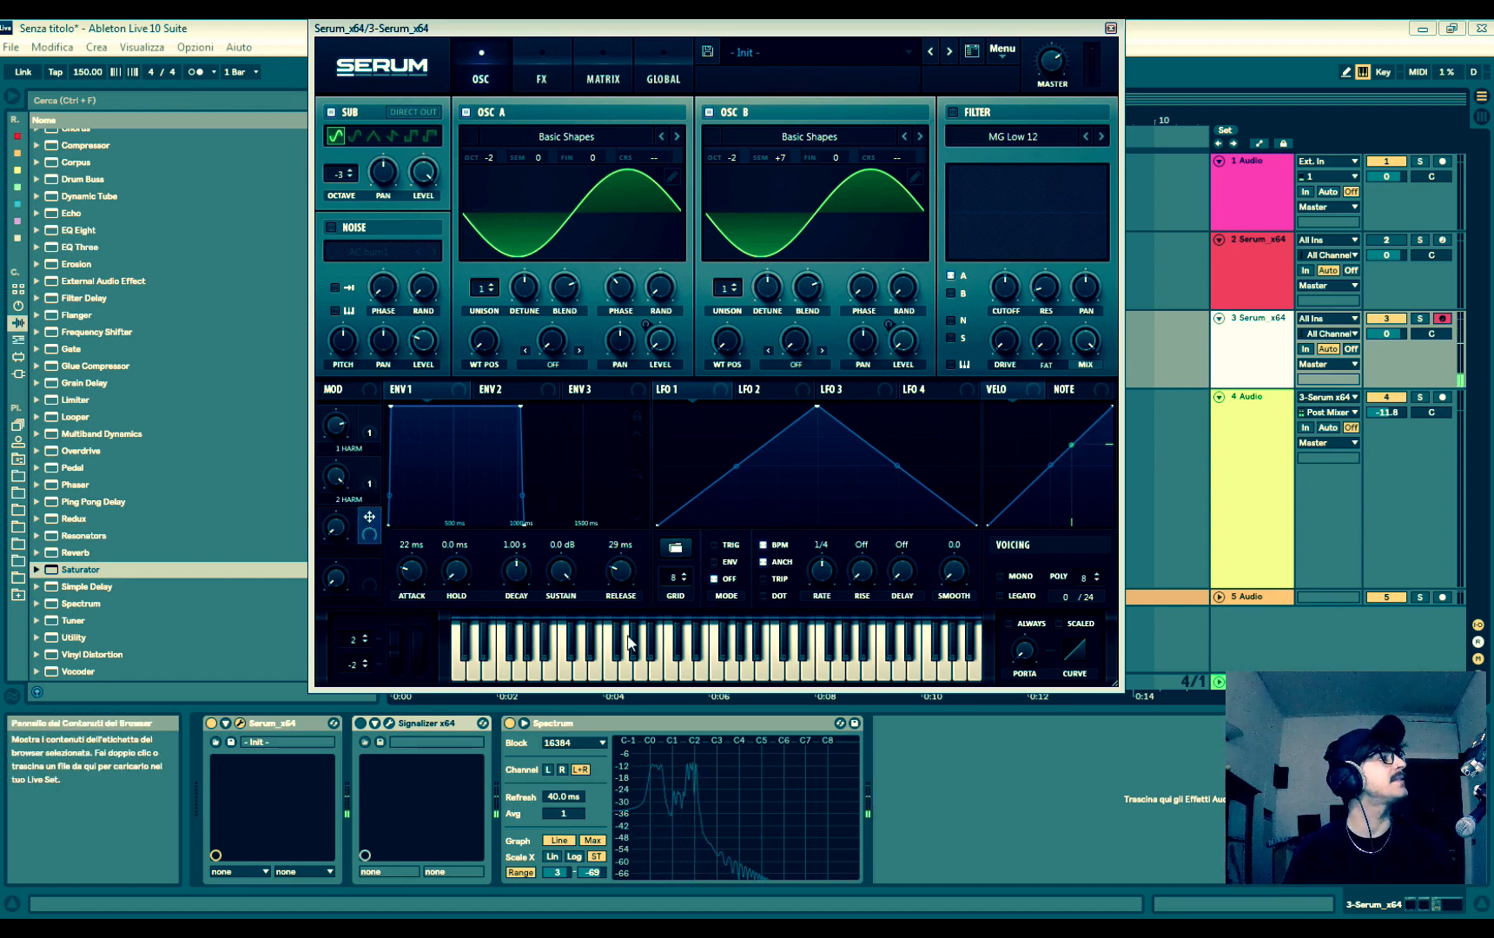
pyautogui.moveTo(369, 517); pyautogui.dragTo(609, 601)
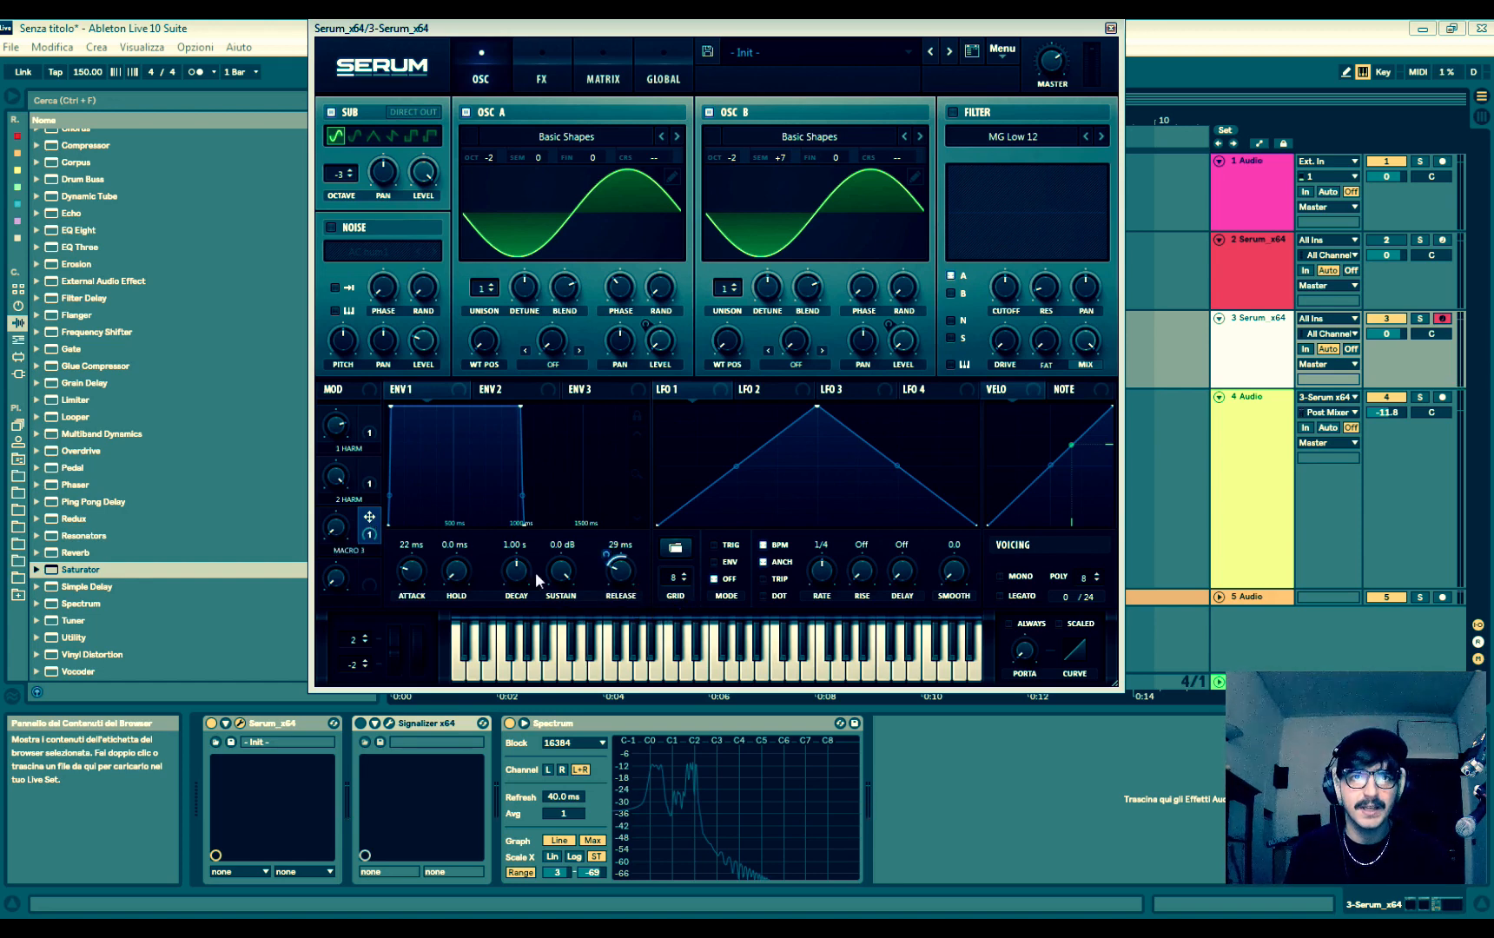
pyautogui.moveTo(340, 528); pyautogui.dragTo(348, 417)
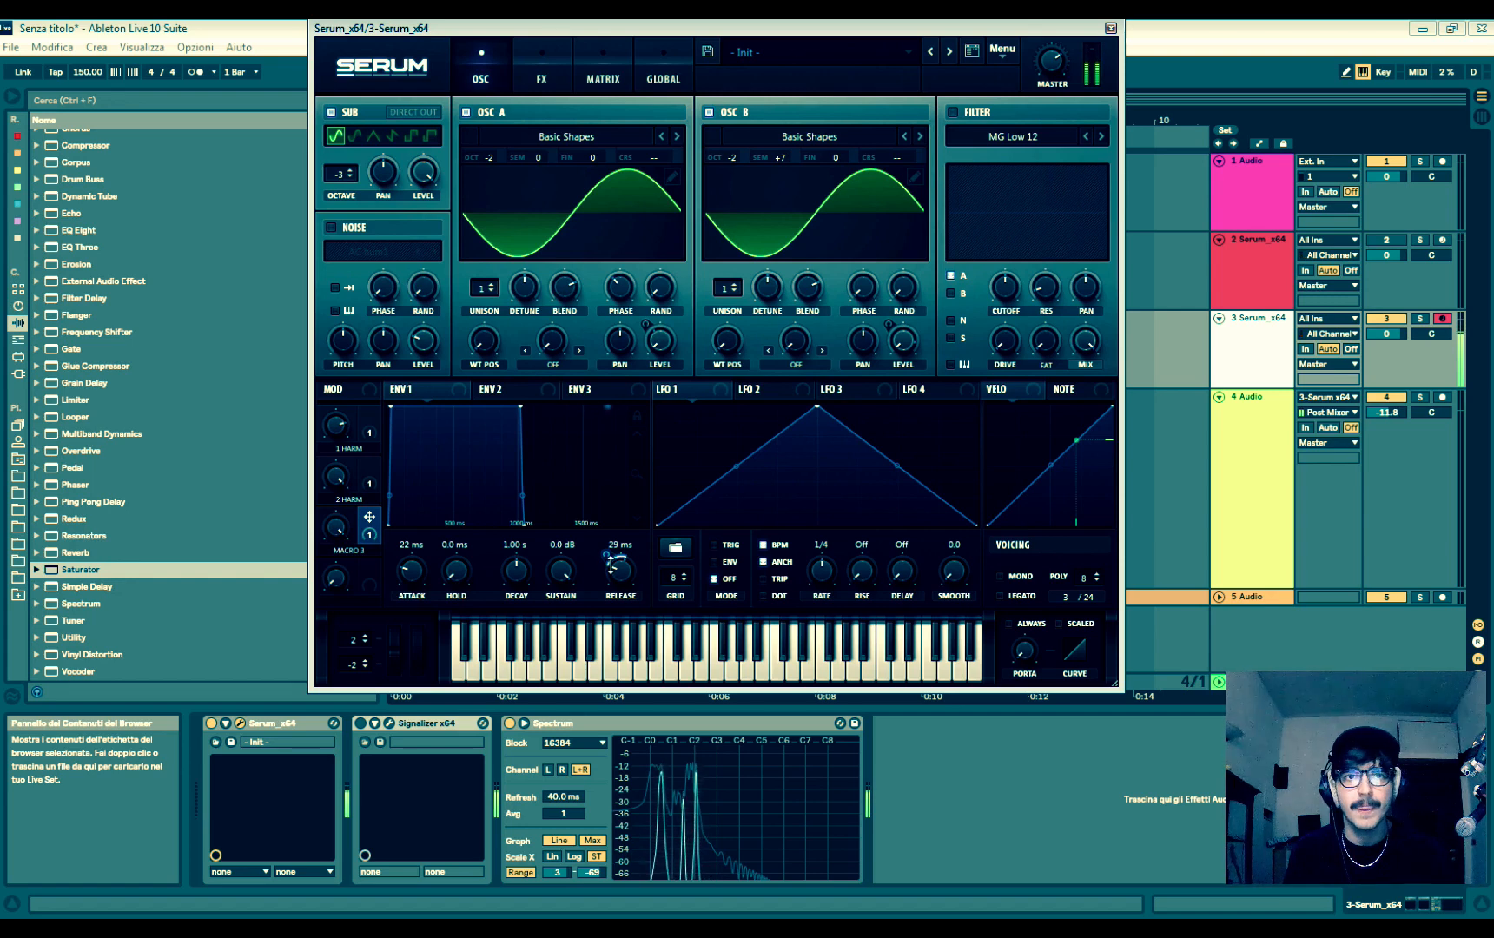
# - Enable Mono and Legato in Serum's voicing settings
pyautogui.click(1018, 577)
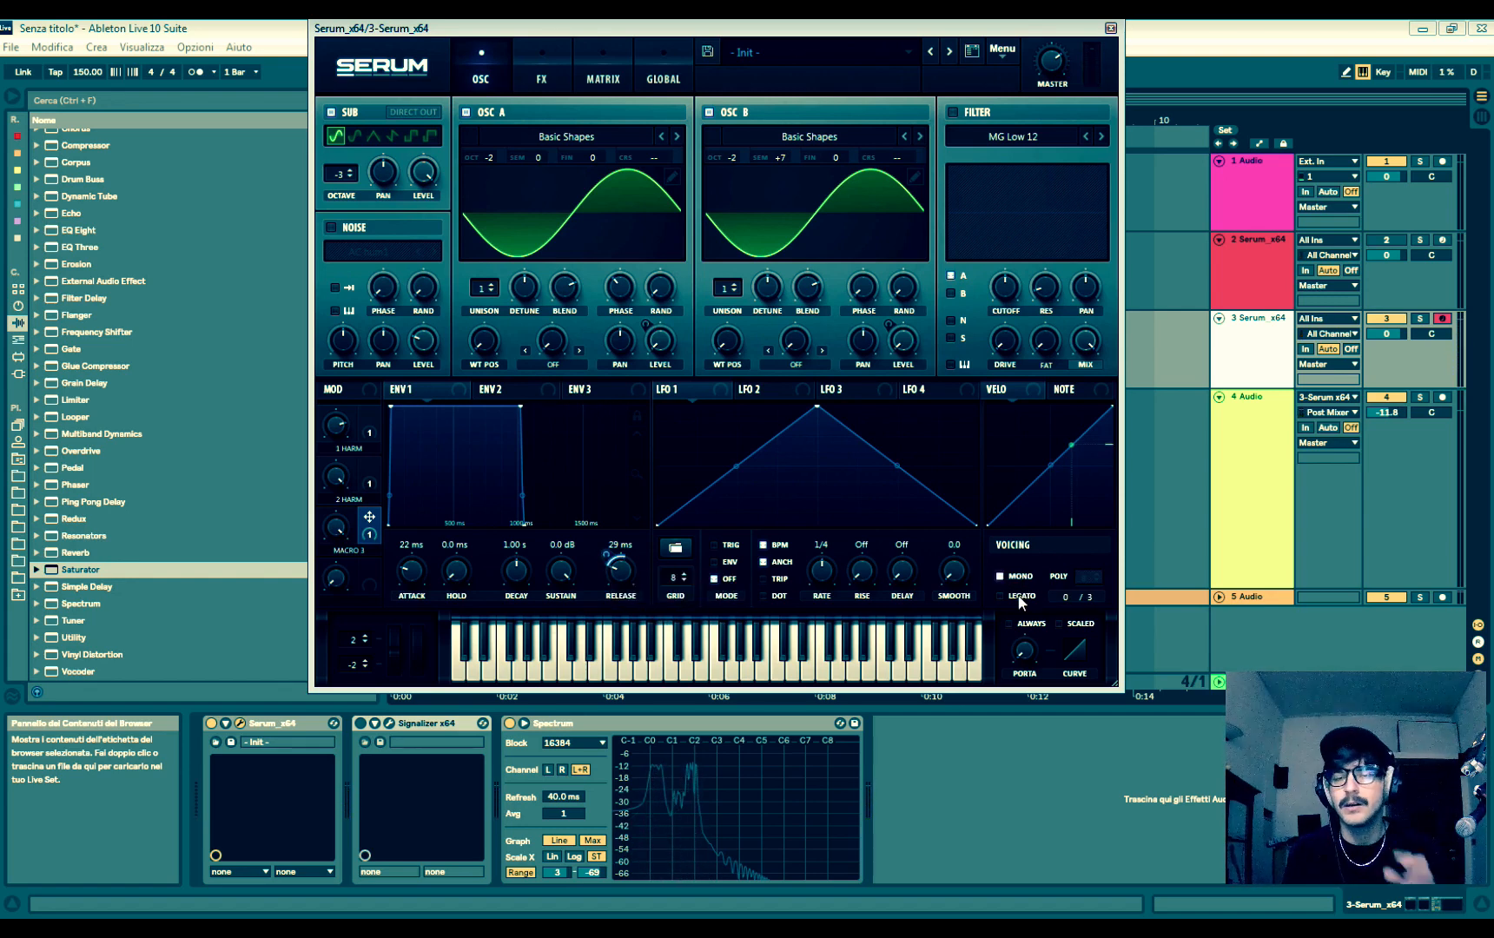
pyautogui.click(1022, 603)
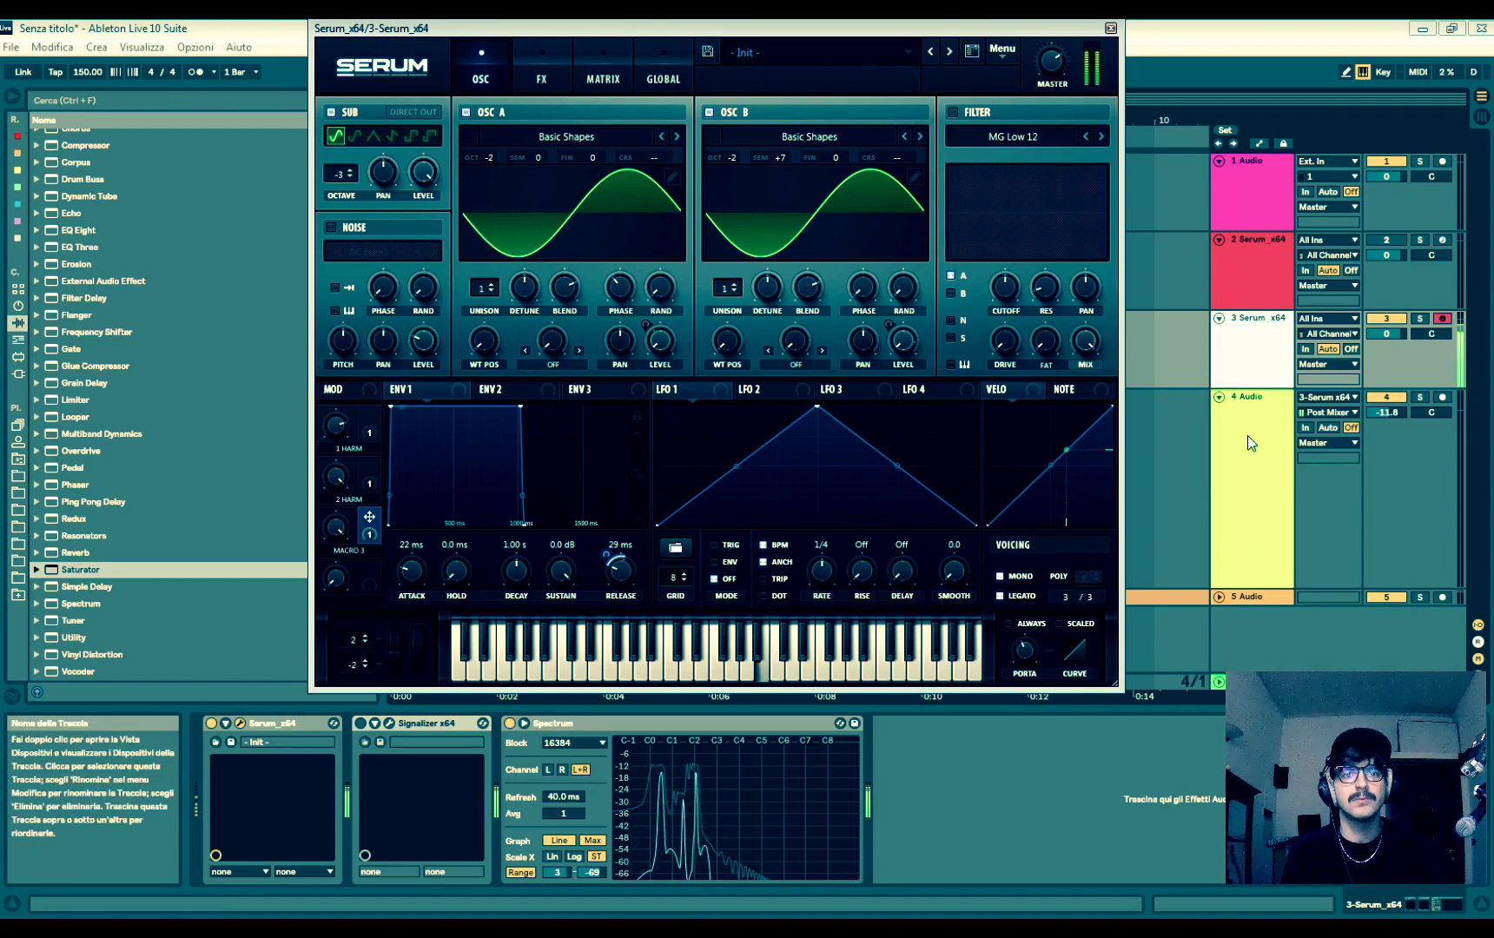
# - Turn on the Signalizer oscilloscope, place Serum beside it, and adjust Macro 3 while watching the release between played notes
pyautogui.click(1264, 349)
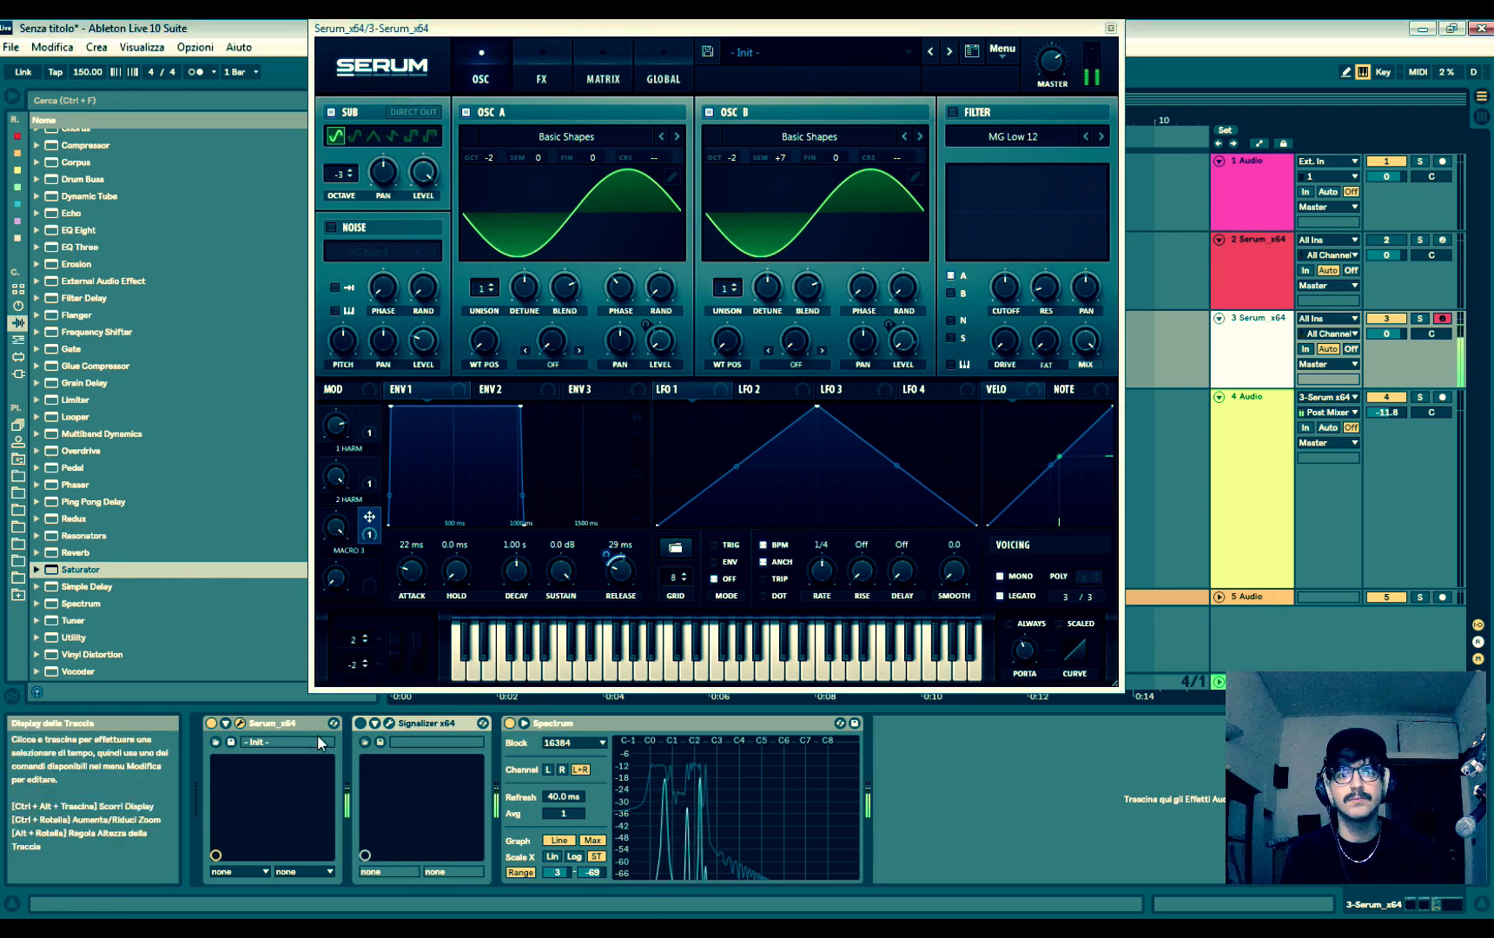
pyautogui.click(390, 724)
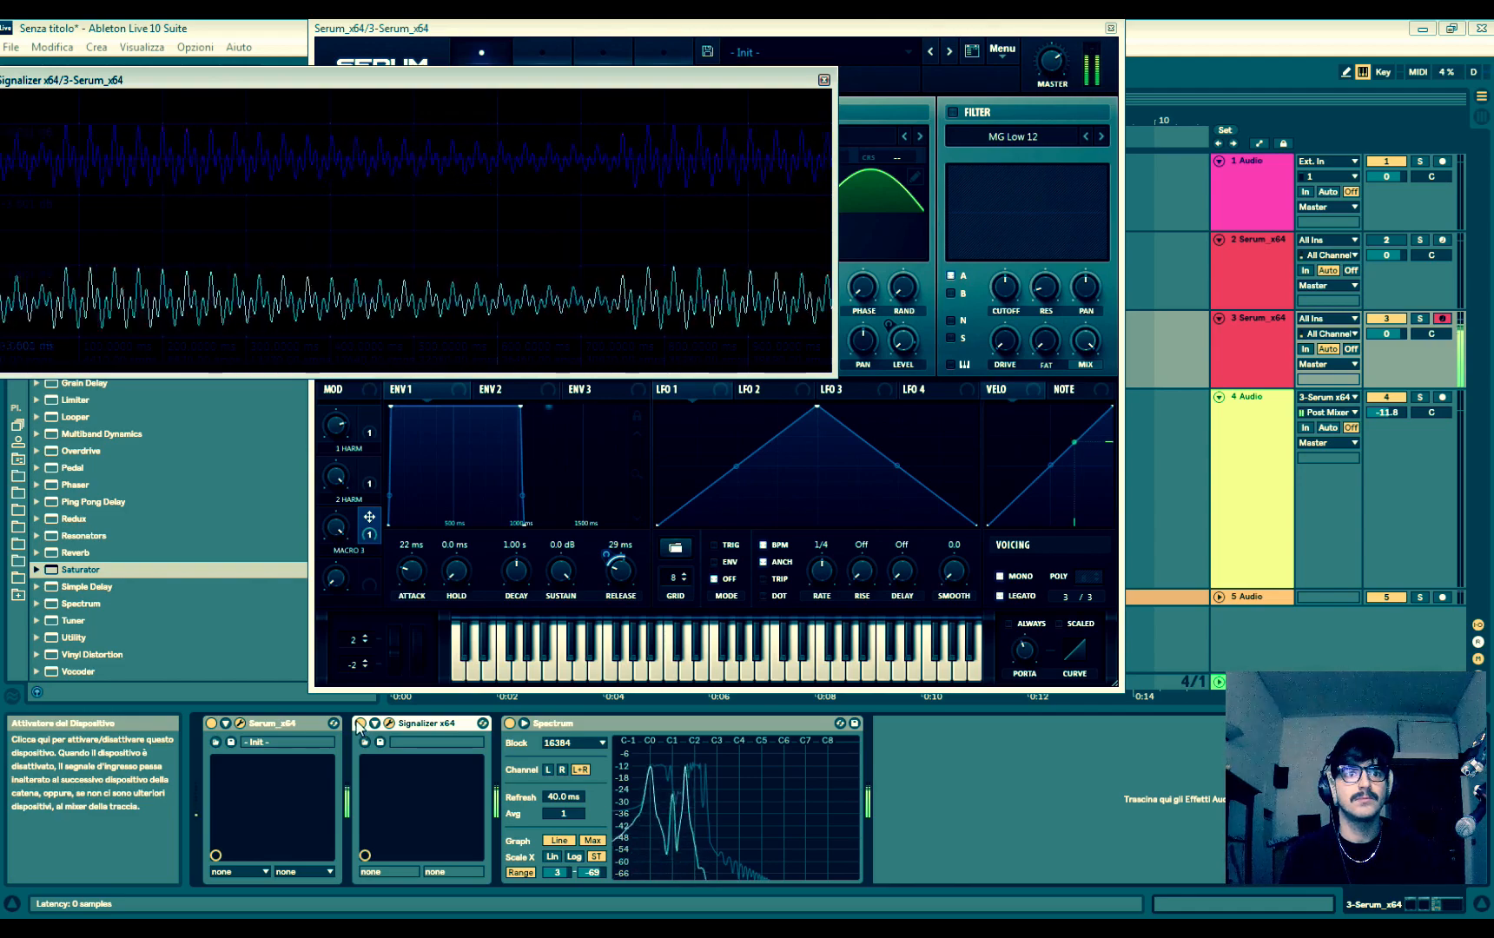
pyautogui.click(885, 29)
pyautogui.moveTo(885, 30); pyautogui.dragTo(1258, 88)
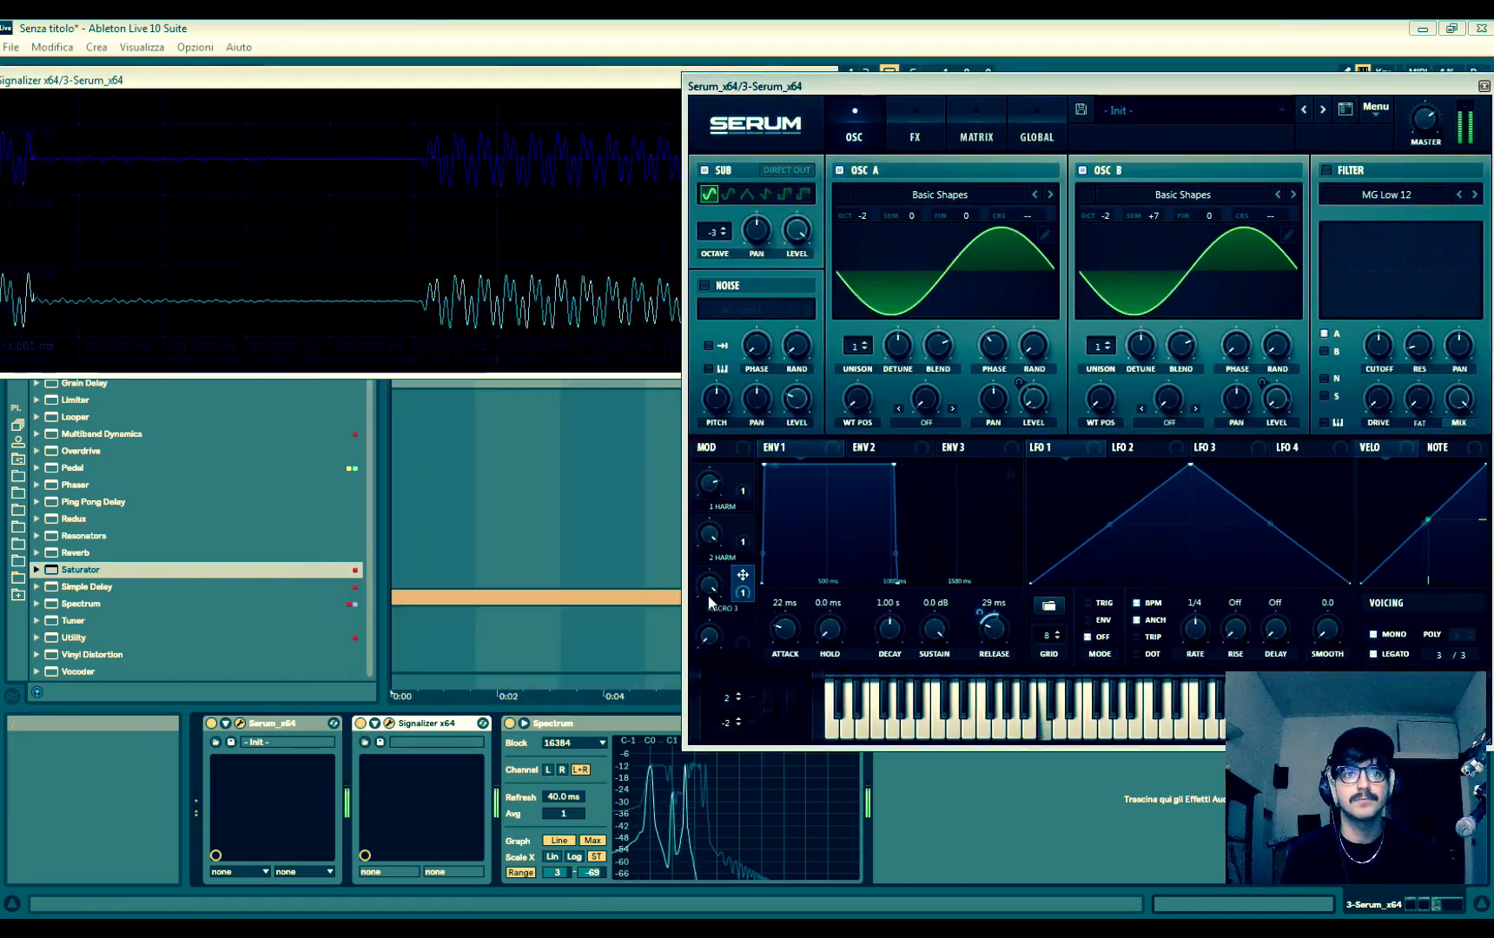
pyautogui.moveTo(711, 537); pyautogui.dragTo(722, 610)
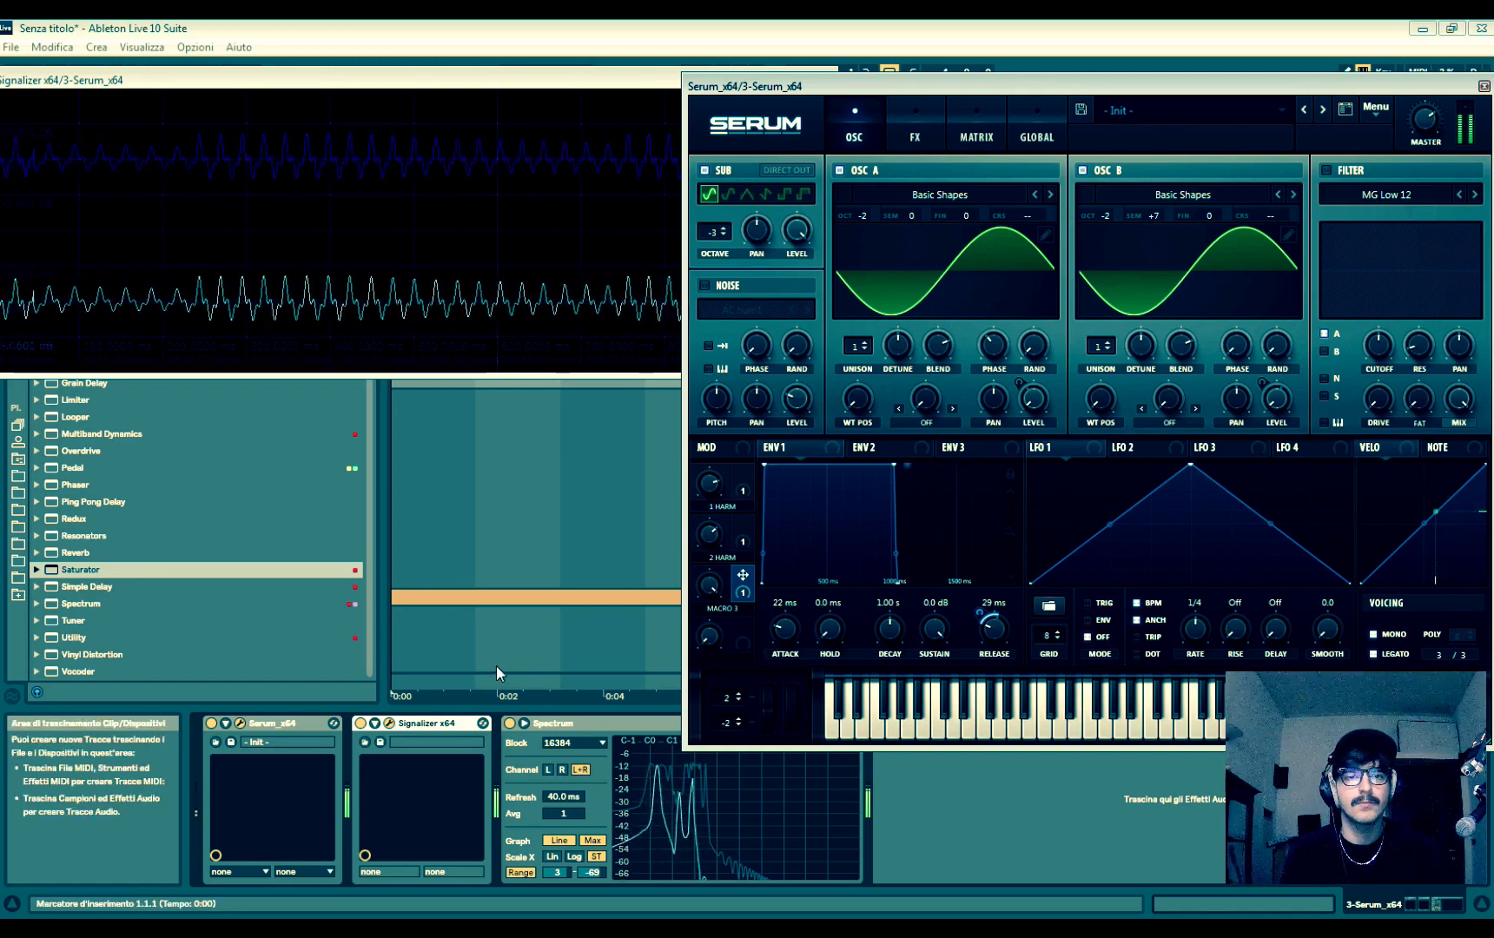
# - Bring the Serum window back to the centre, display Envelope 3 and open the modulation matrix
pyautogui.moveTo(1281, 86); pyautogui.dragTo(770, 98)
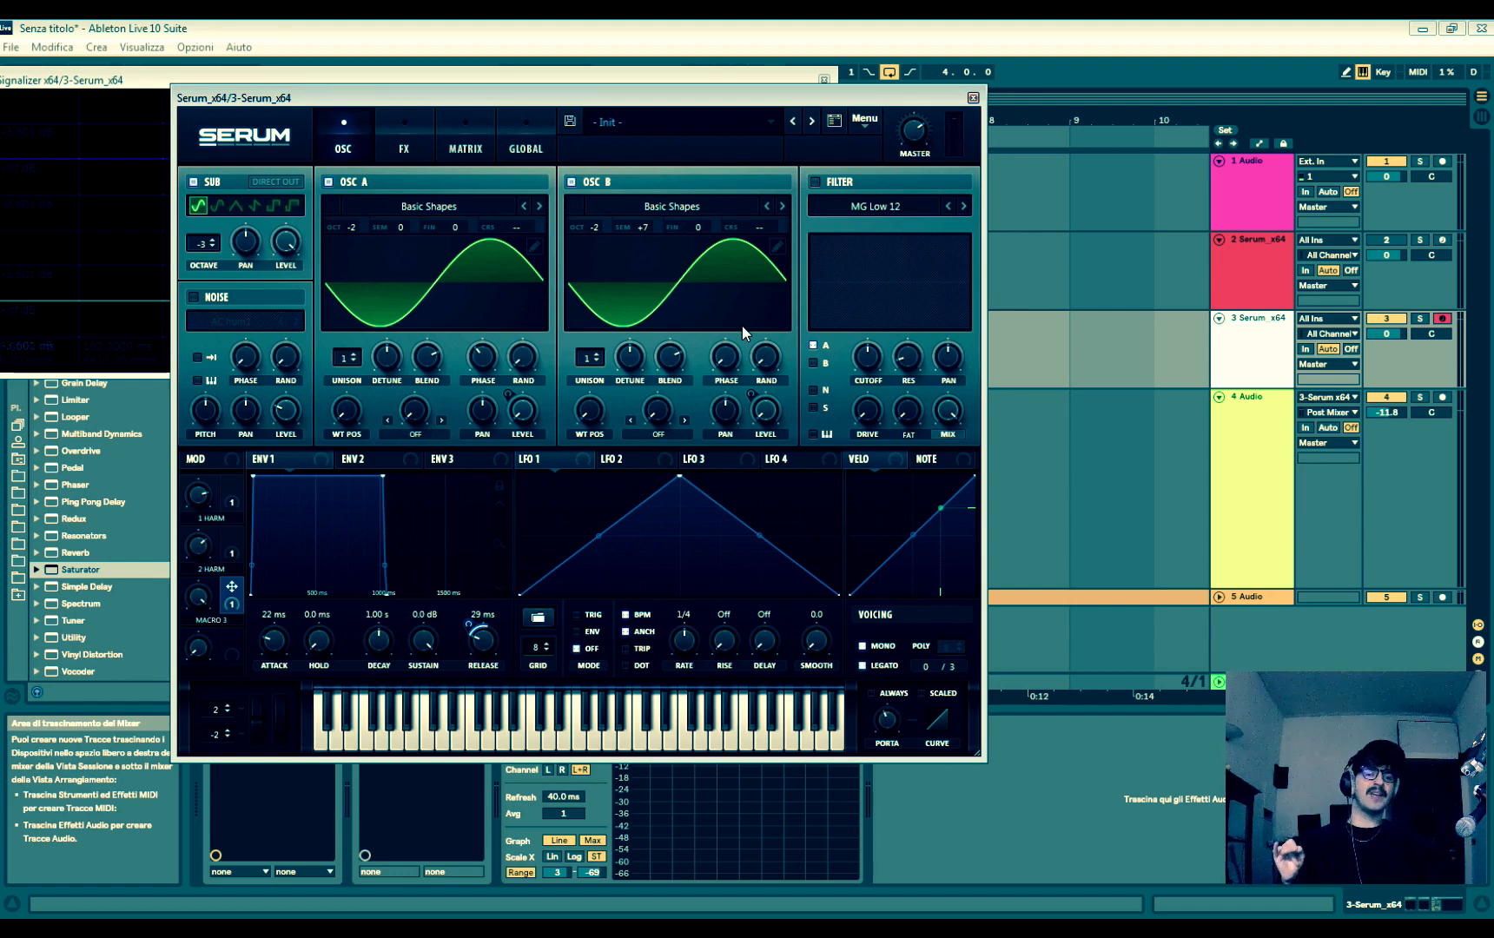
pyautogui.moveTo(534, 98); pyautogui.dragTo(678, 98)
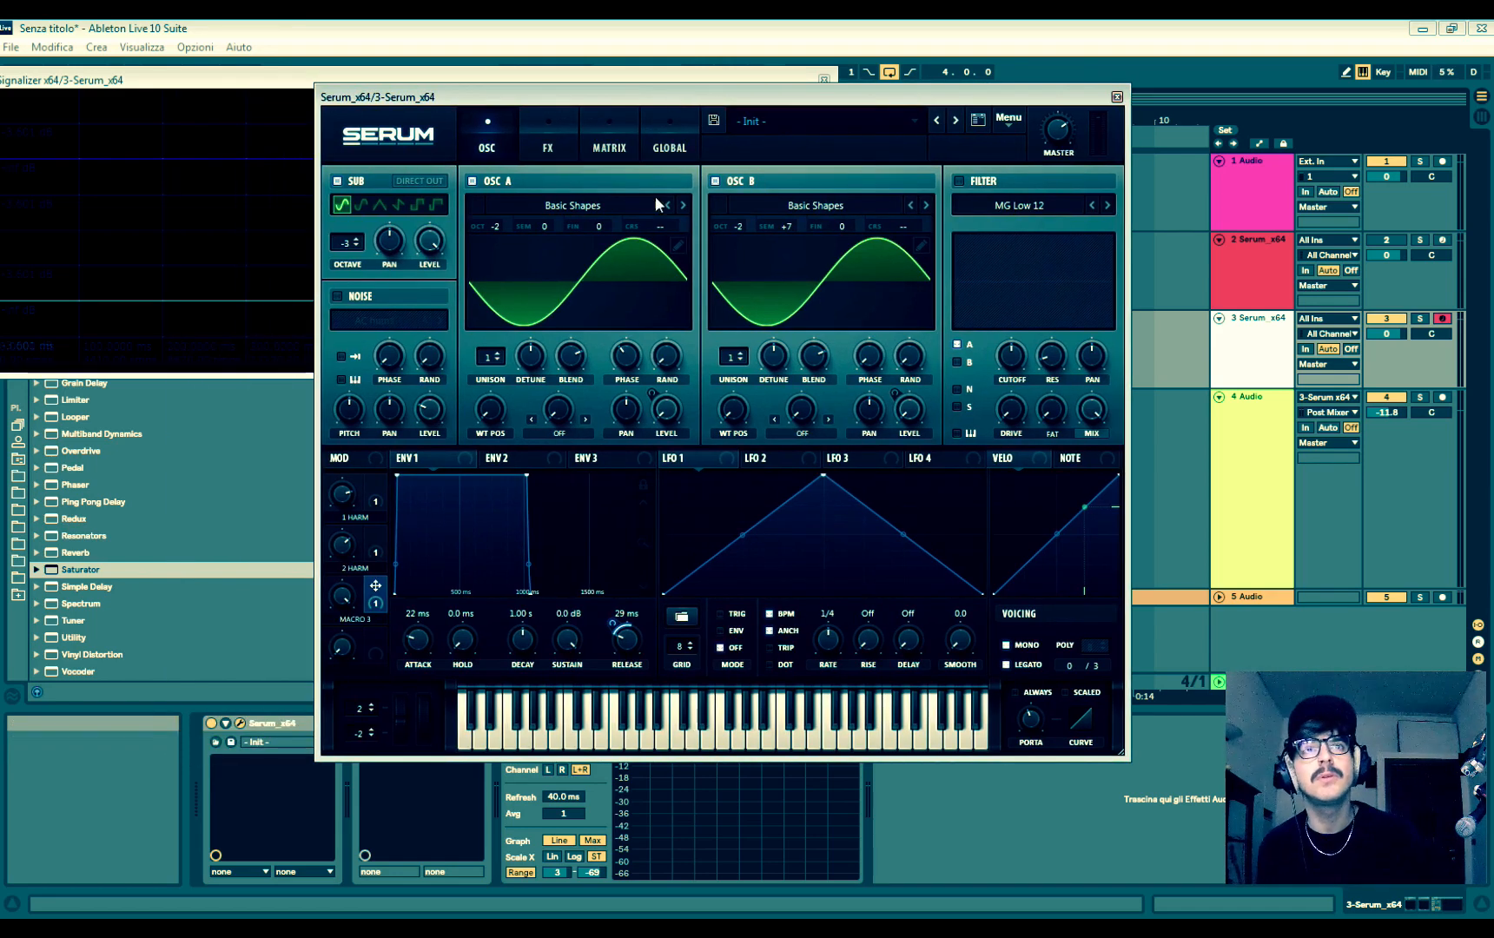
pyautogui.click(605, 457)
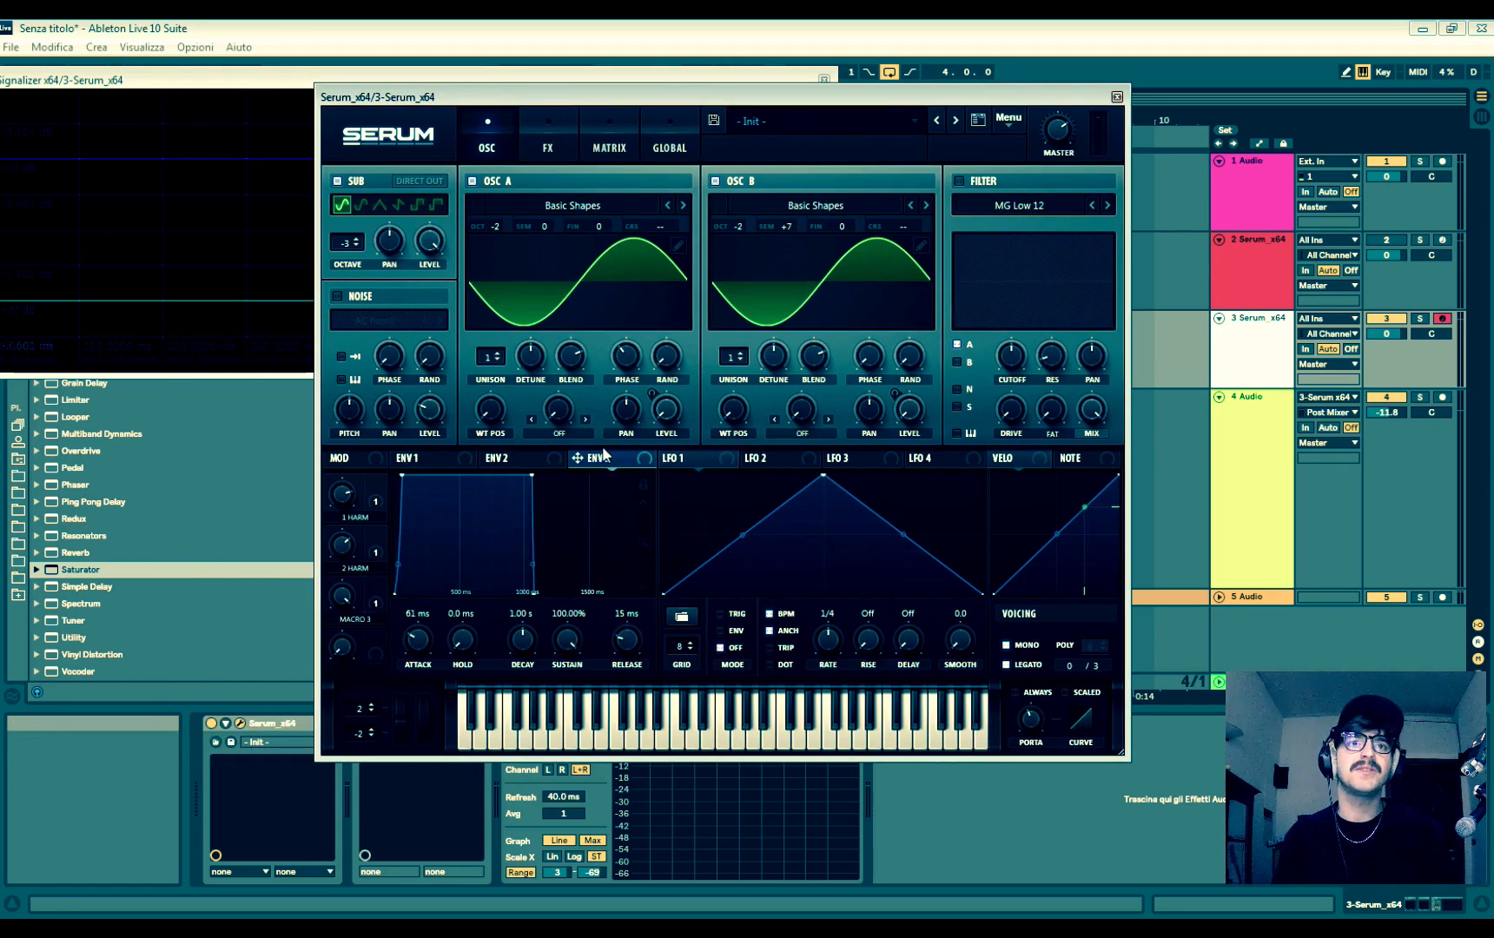
pyautogui.click(603, 130)
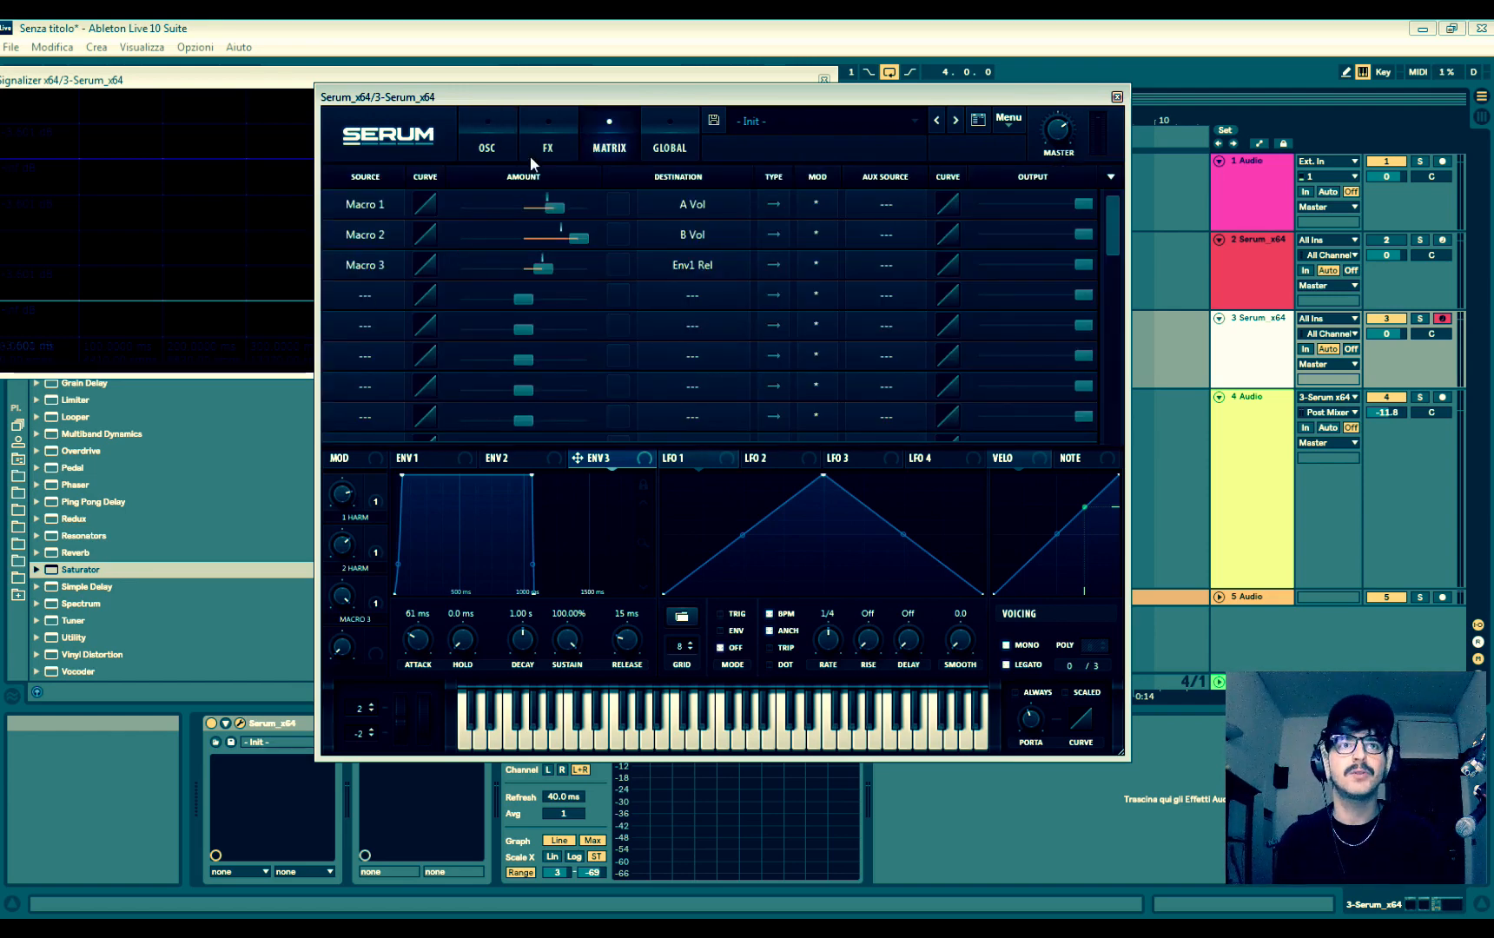
pyautogui.click(509, 128)
pyautogui.click(612, 129)
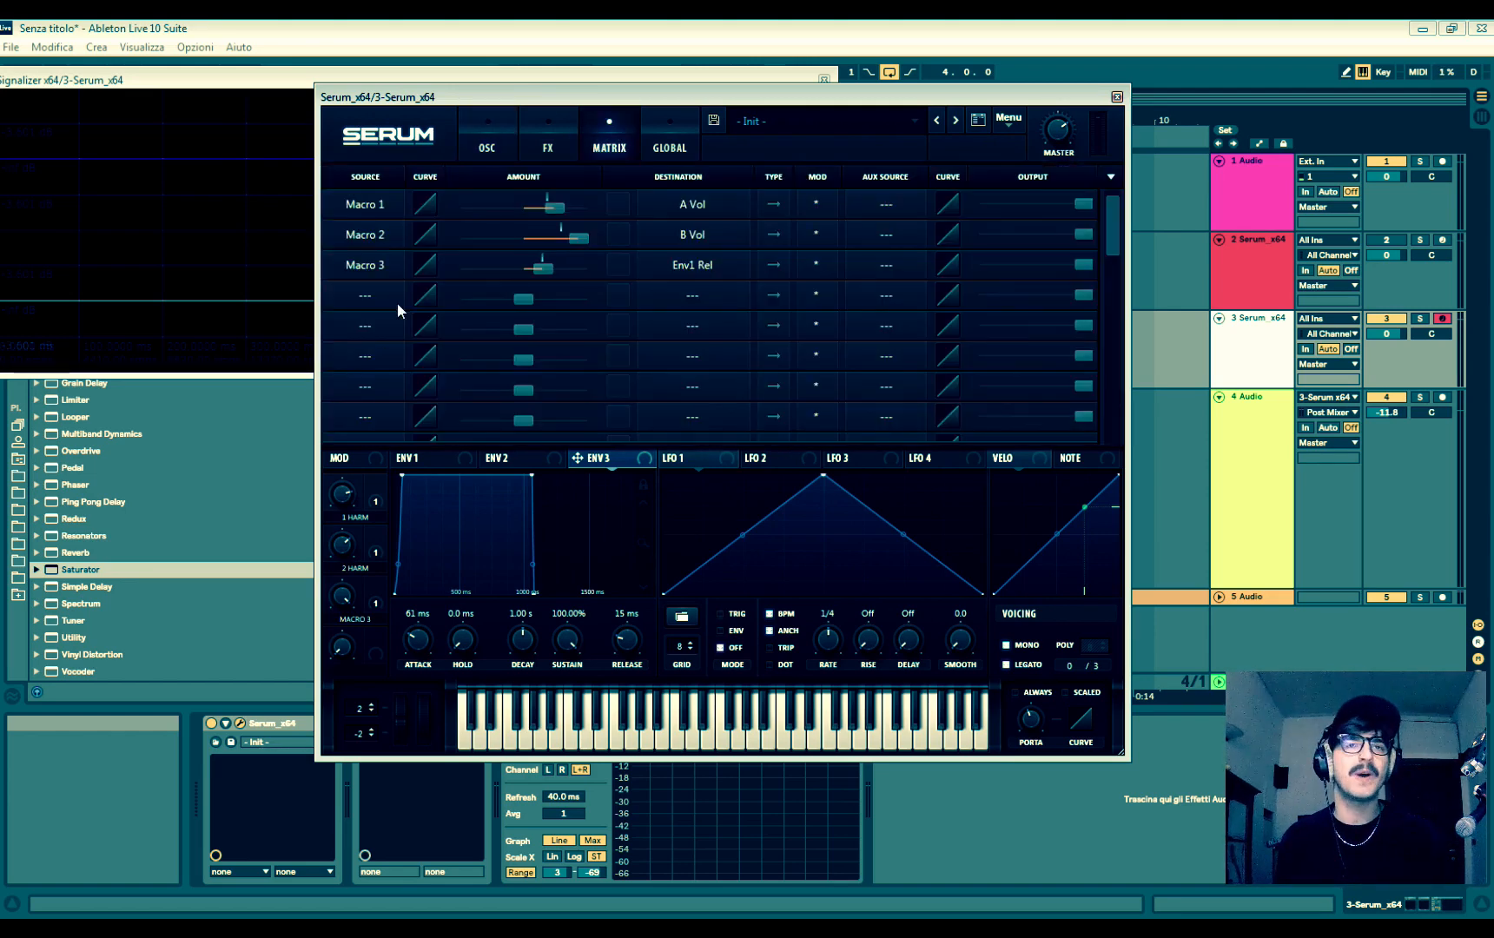
# - Route Envelope 3 to the global master tuning in the fourth modulation matrix slot
pyautogui.click(377, 293)
pyautogui.click(617, 143)
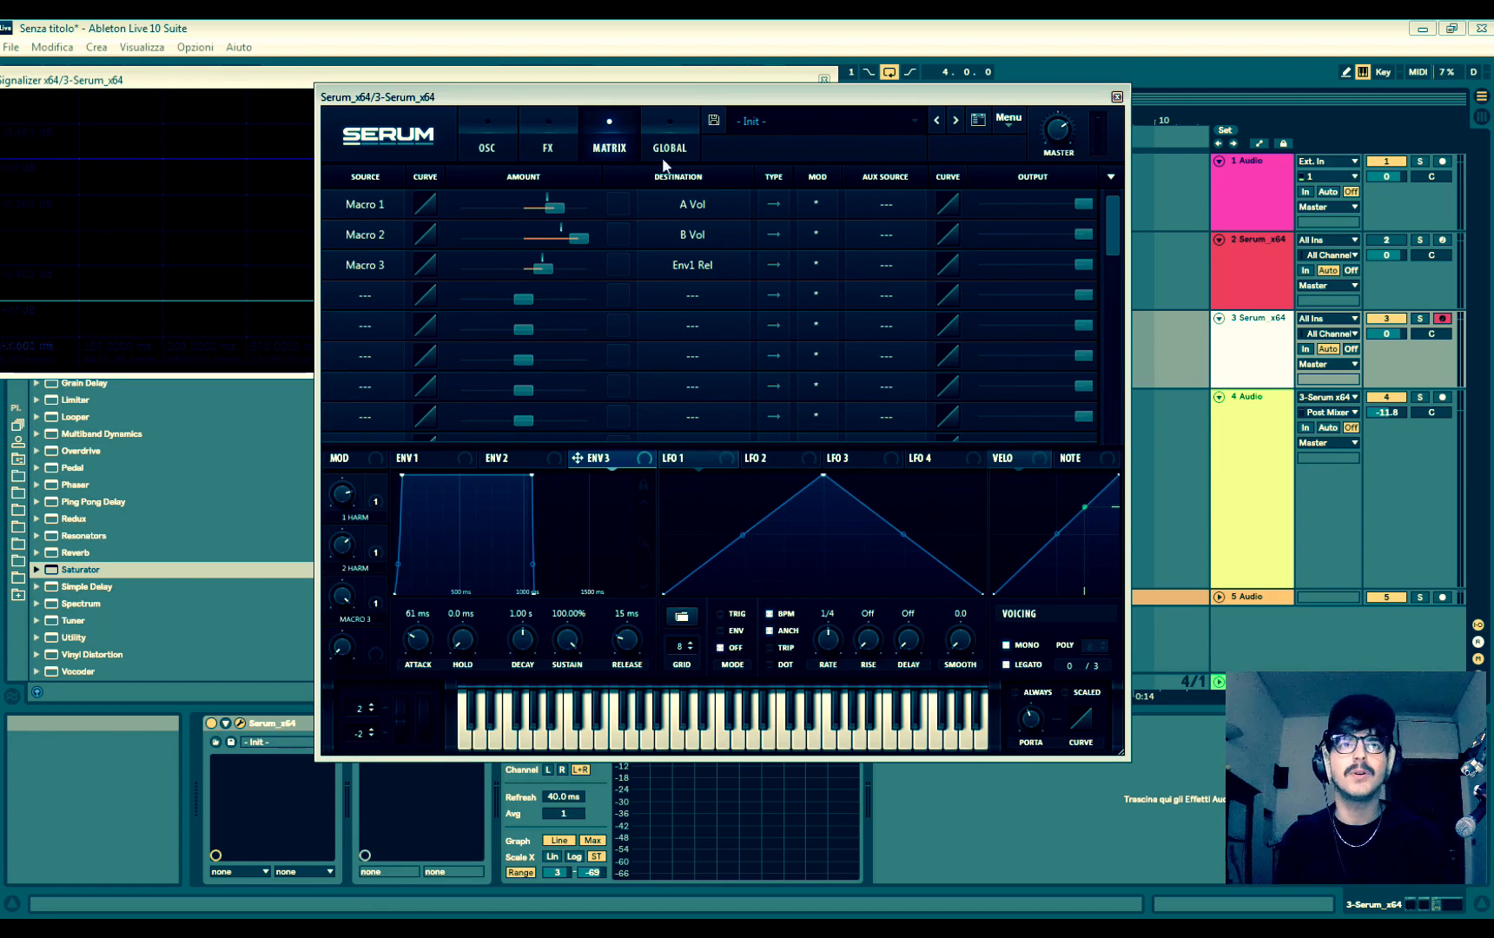
pyautogui.click(364, 295)
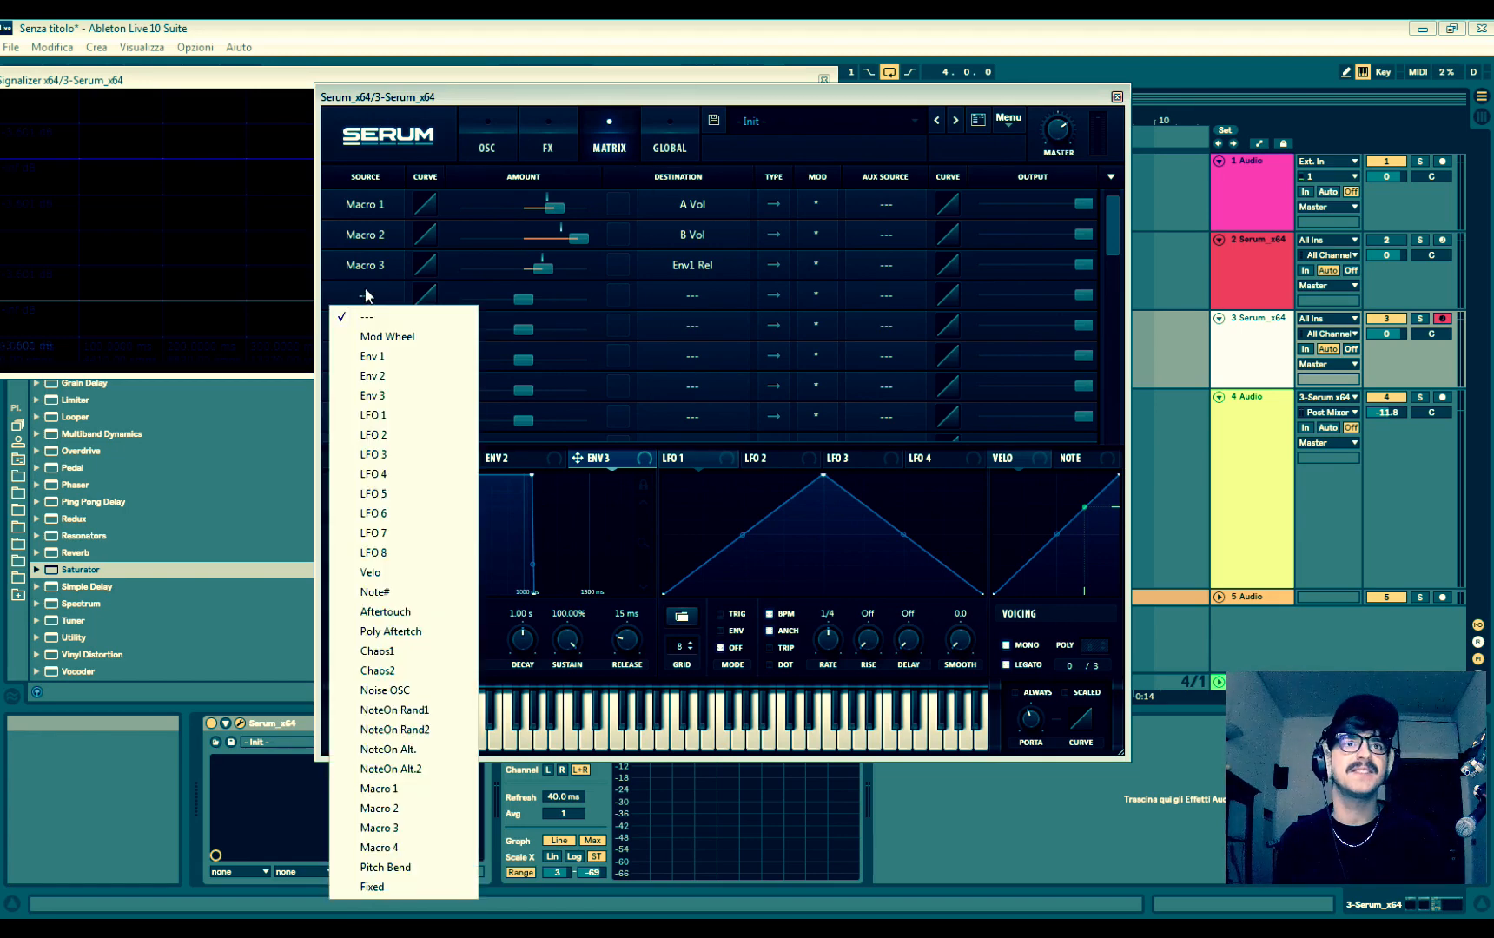
pyautogui.click(417, 396)
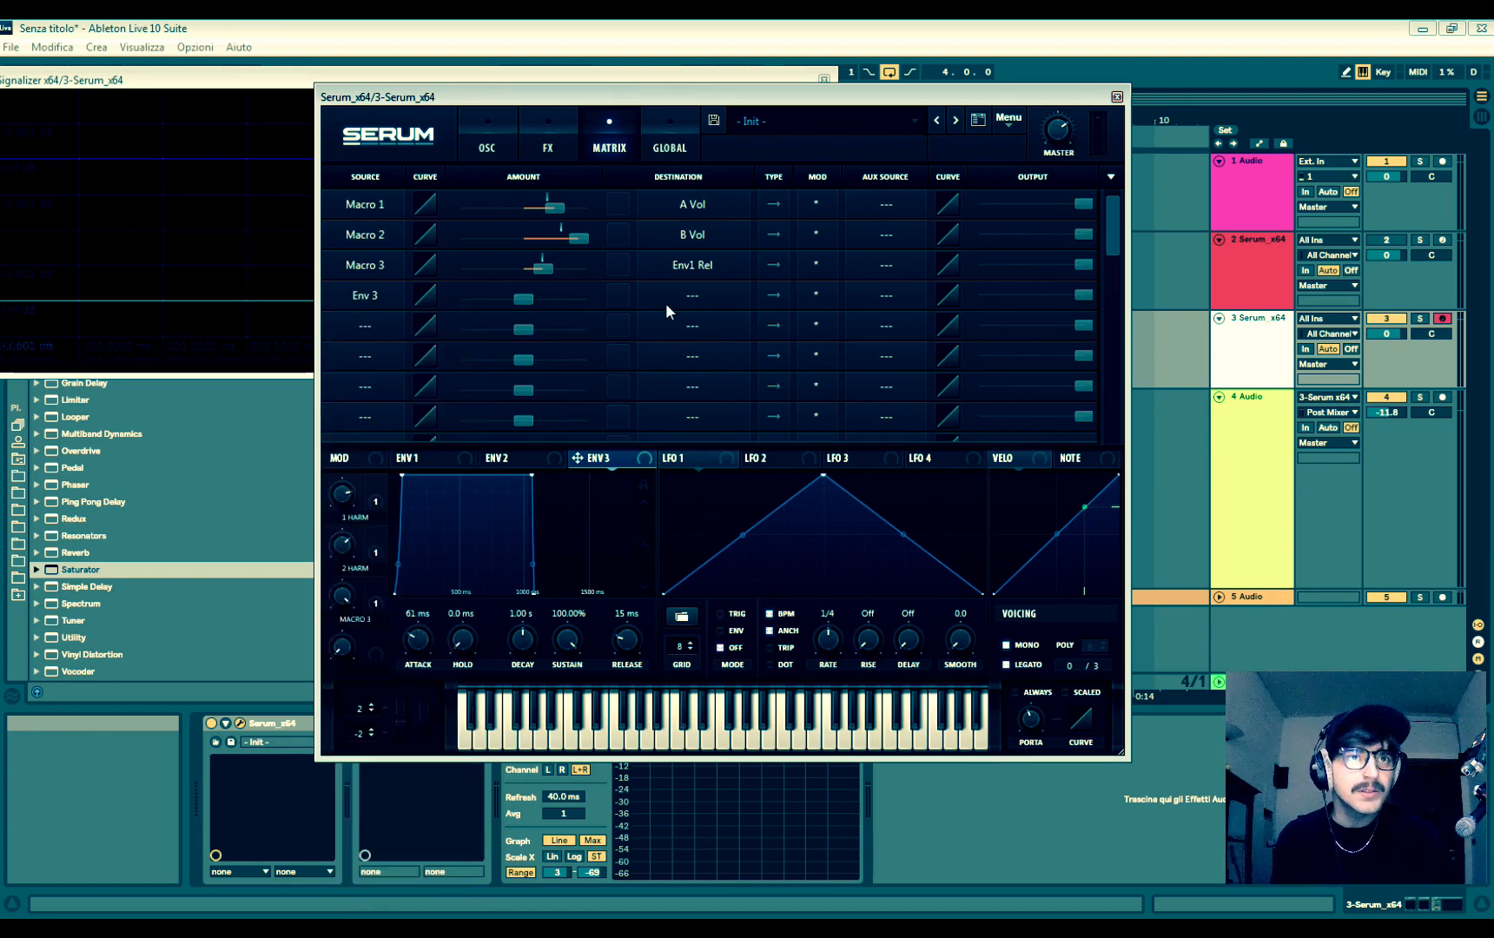
pyautogui.click(666, 302)
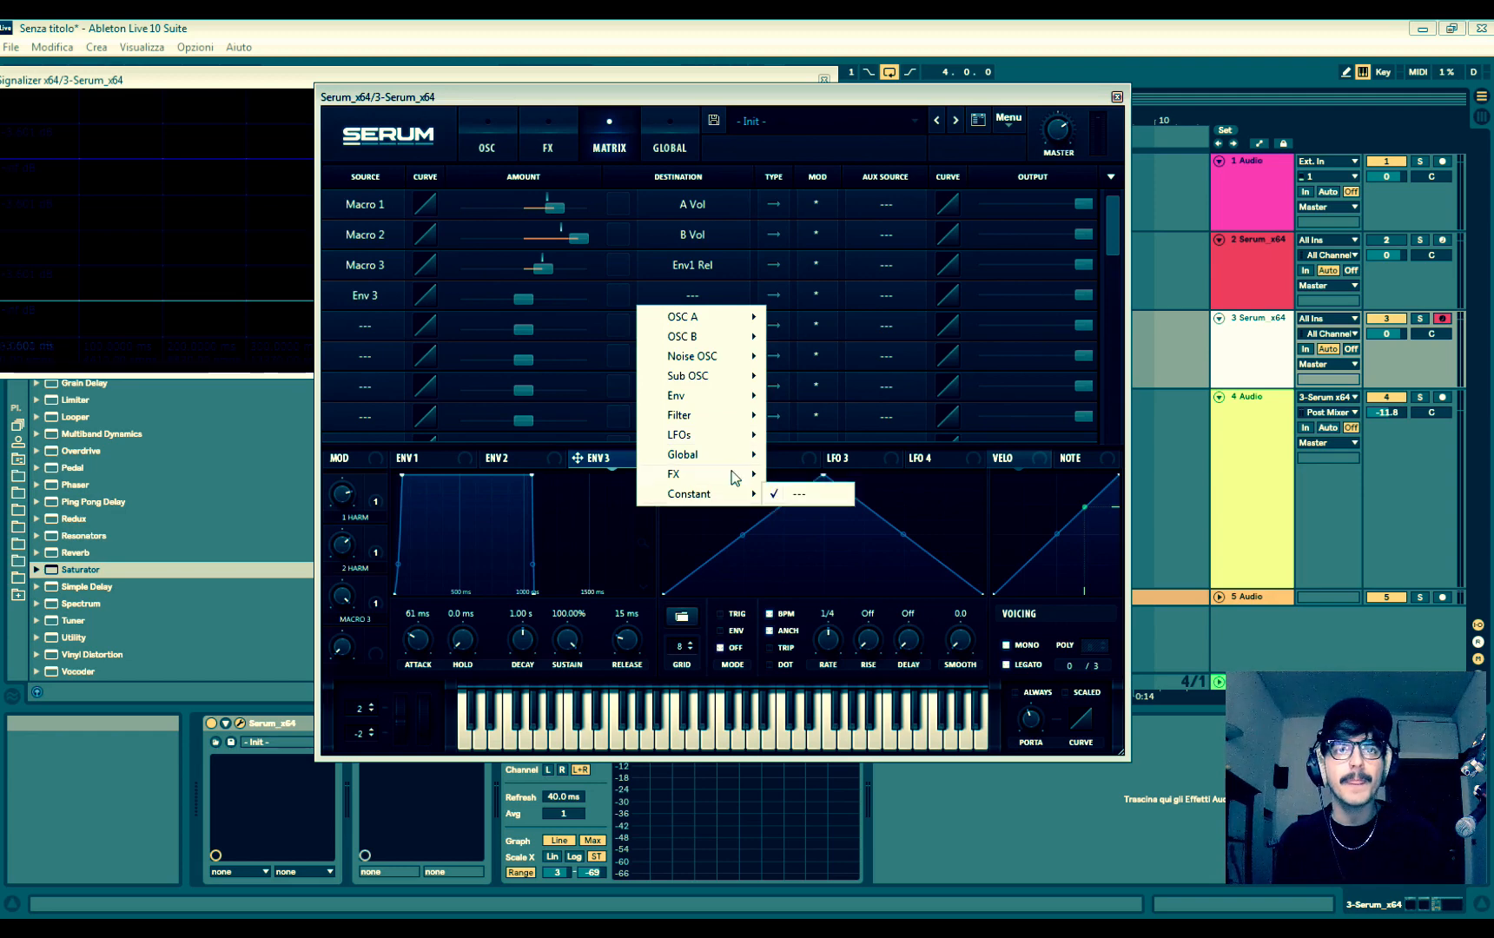
pyautogui.moveTo(737, 476)
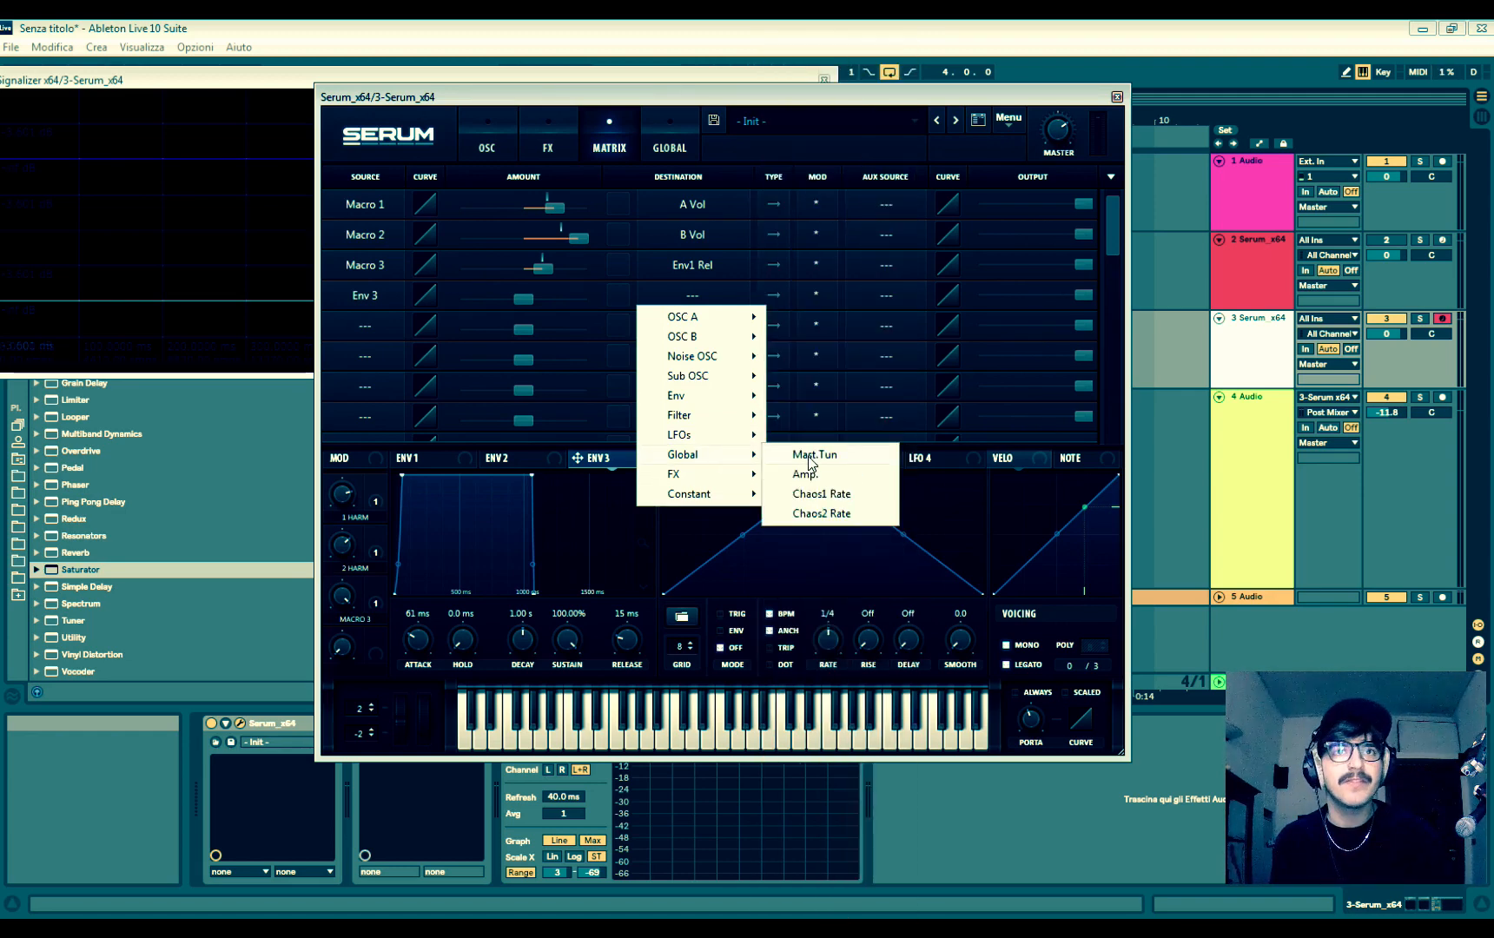
pyautogui.click(810, 456)
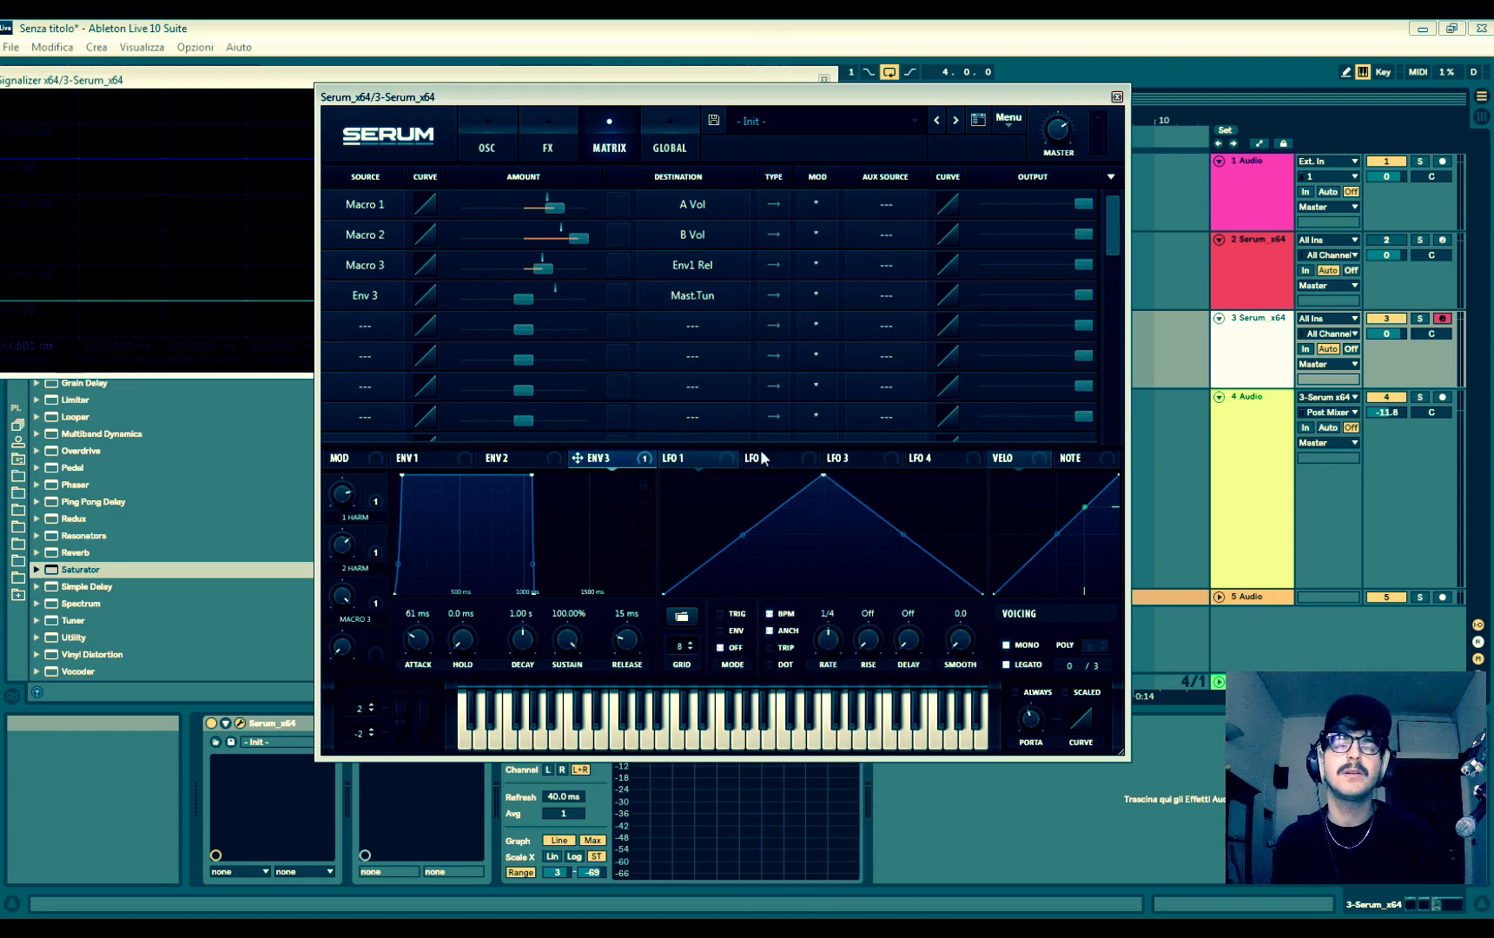
# - Set Envelope 3's sustain to 0% and its attack to 0.0 ms, keeping the modulation matrix displayed
pyautogui.click(487, 143)
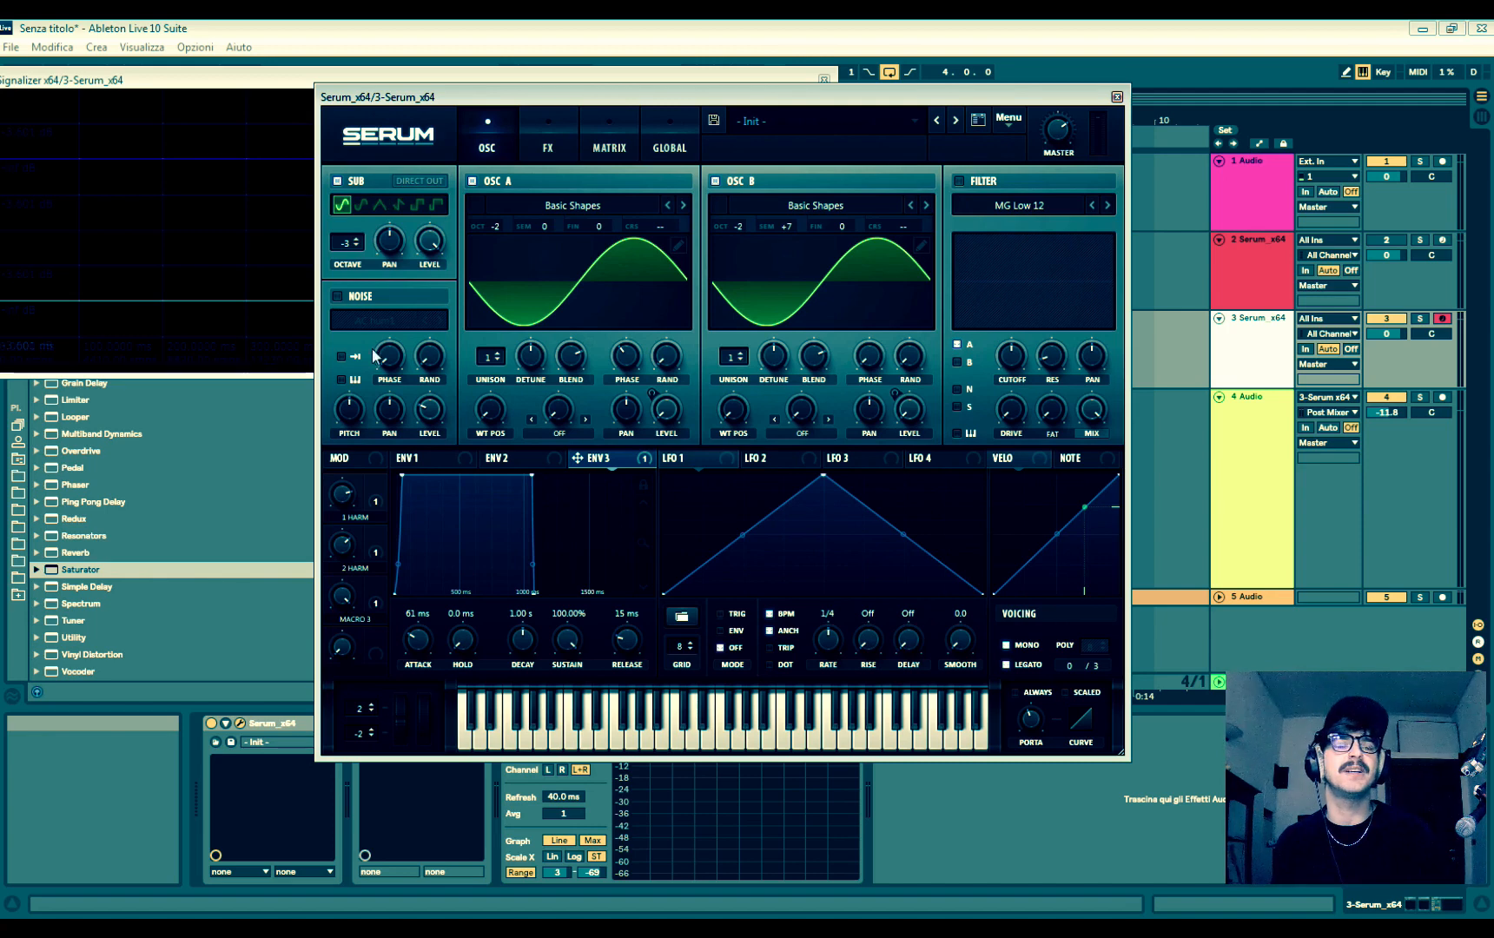
pyautogui.click(556, 132)
pyautogui.click(609, 134)
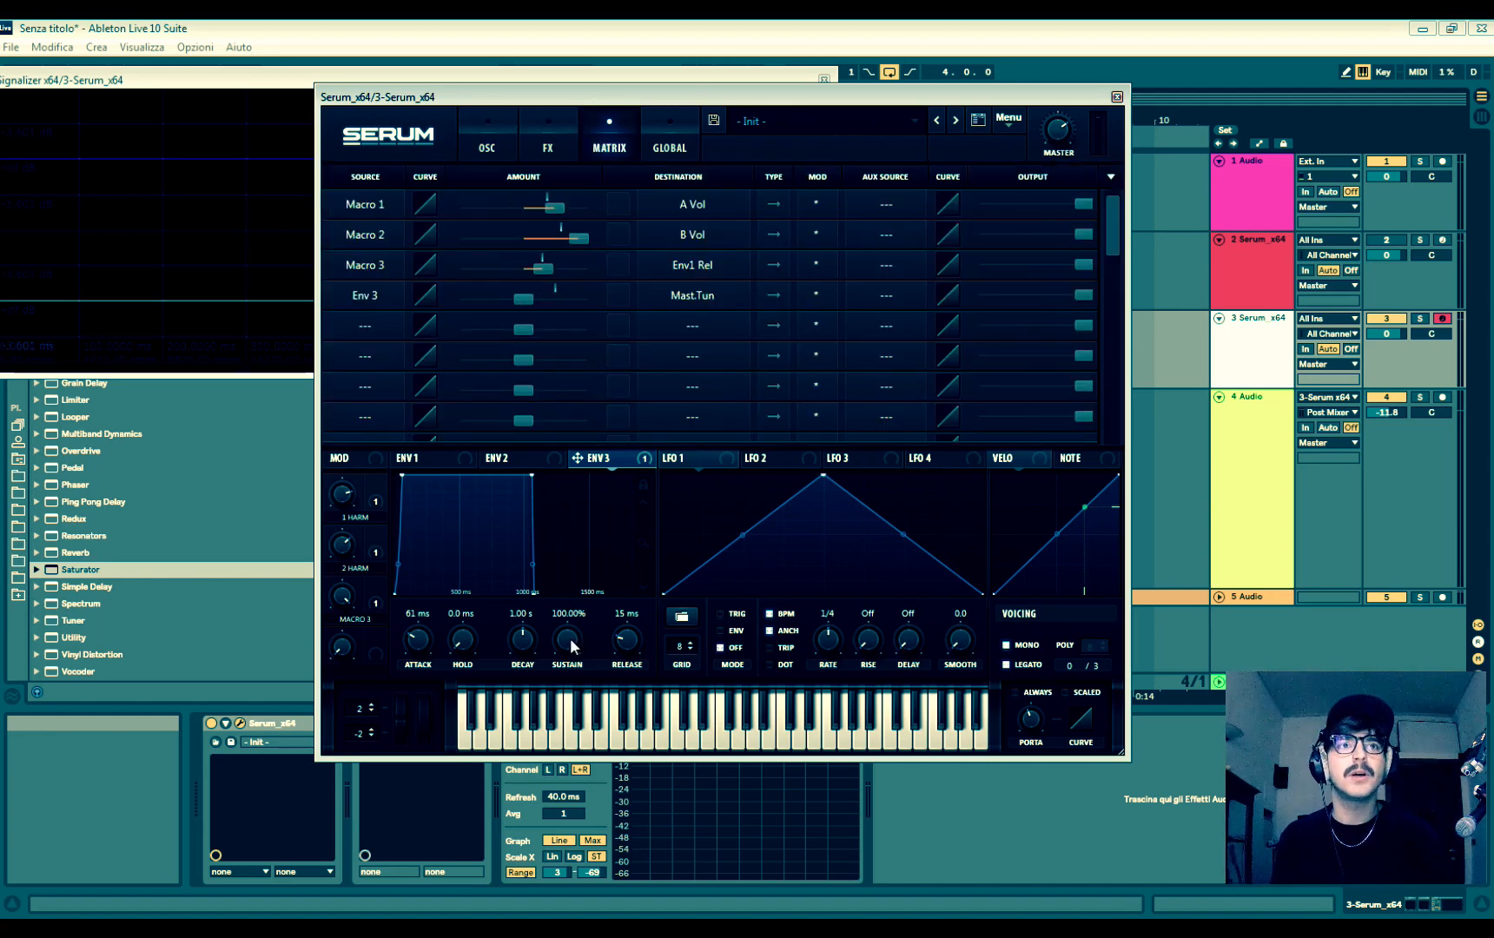
pyautogui.moveTo(570, 643); pyautogui.dragTo(570, 687)
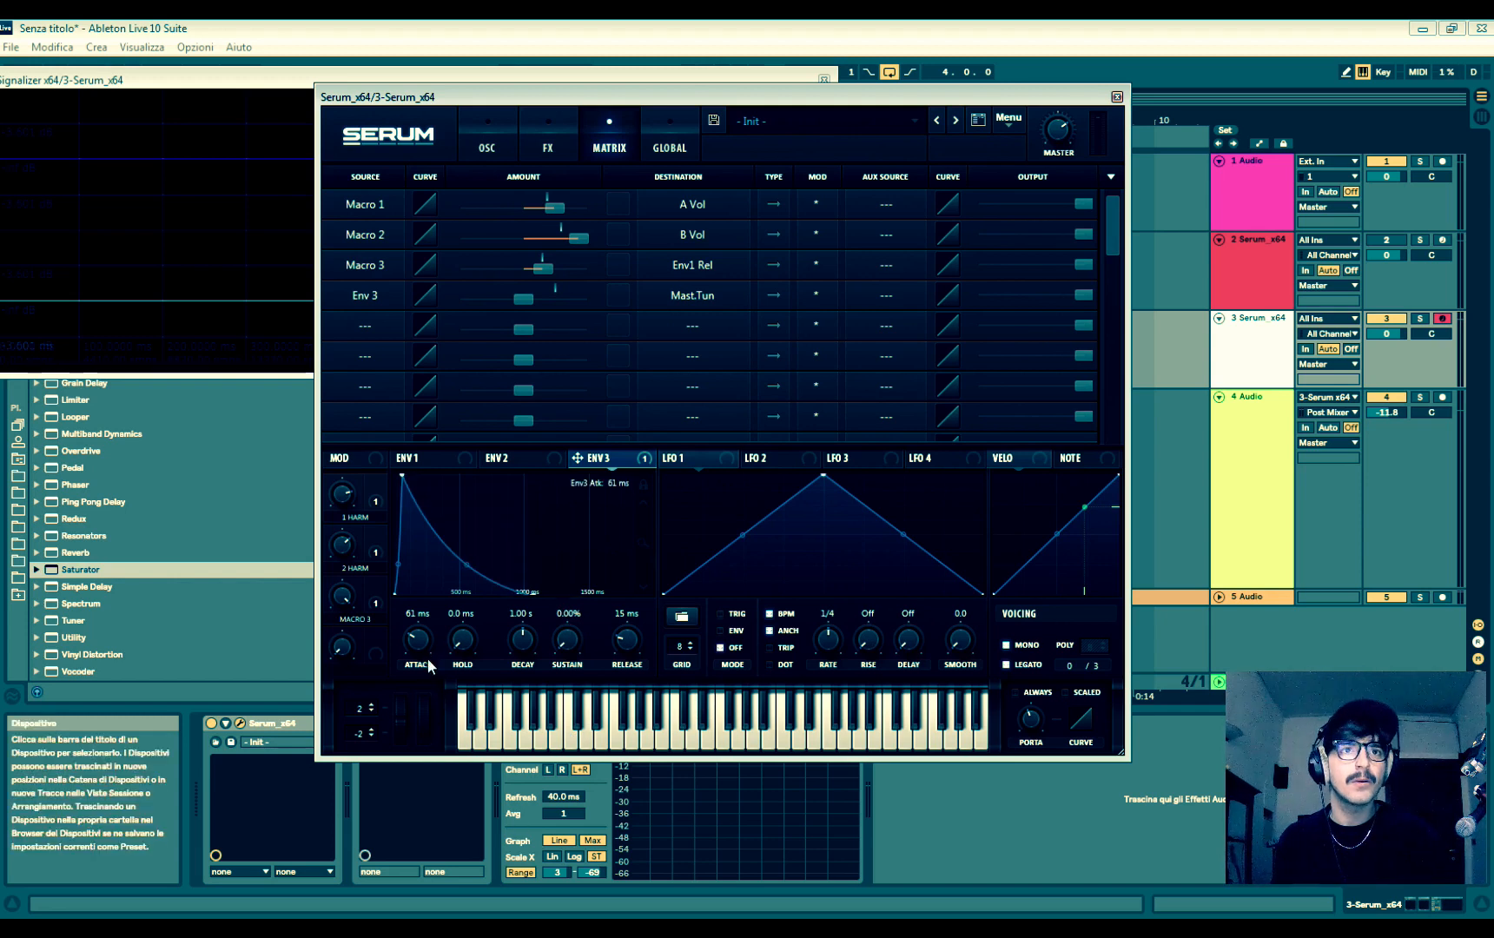
pyautogui.moveTo(428, 659); pyautogui.dragTo(446, 717)
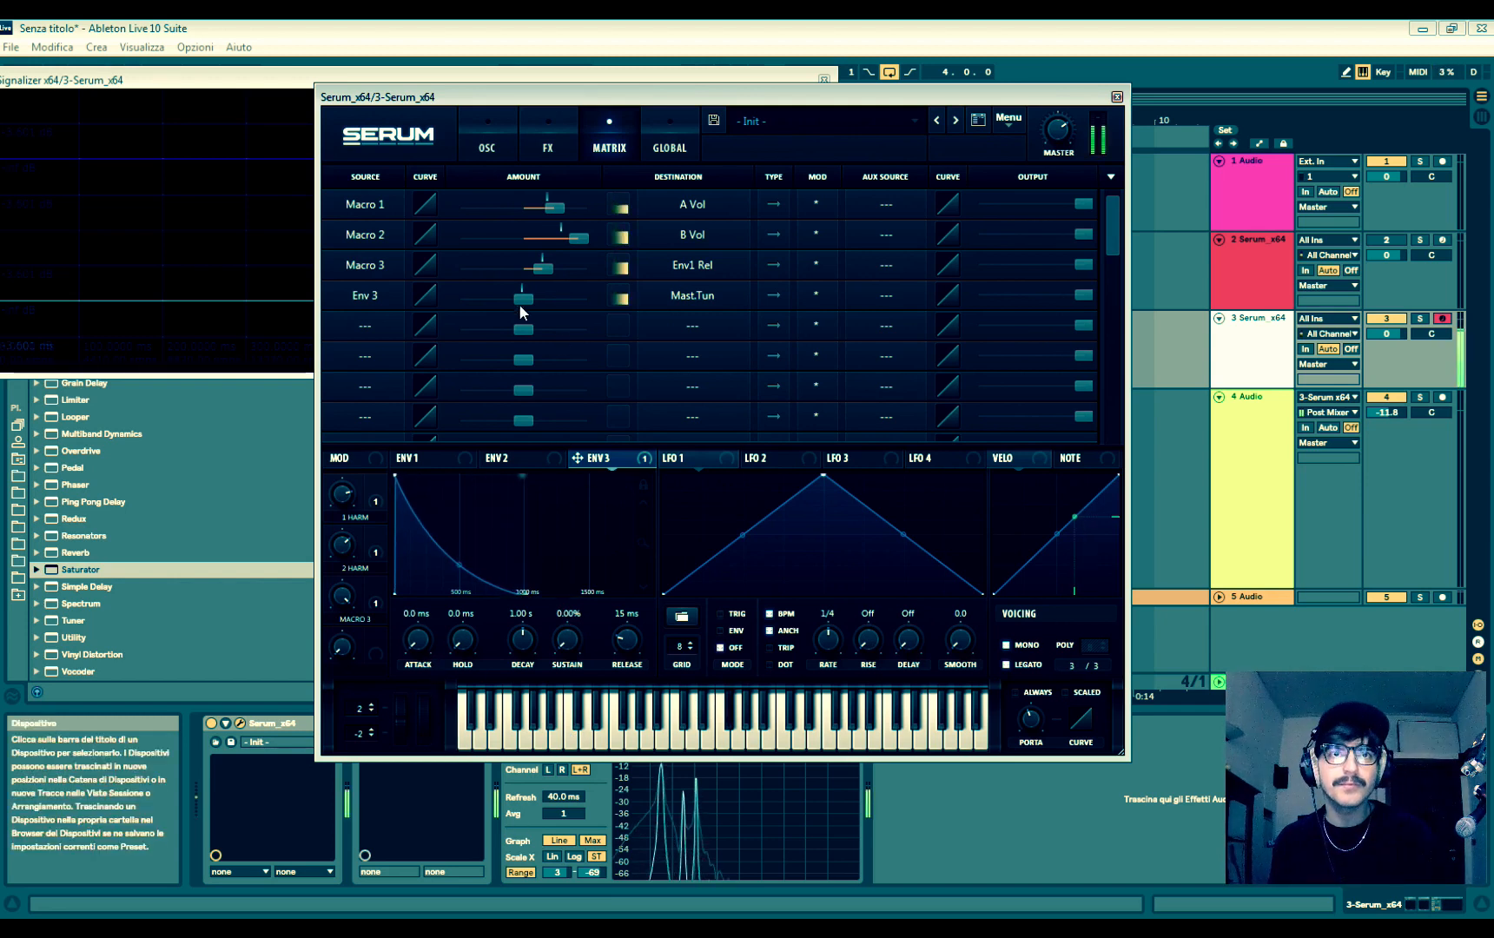
# - Apply a small positive Envelope 3 amount to master tuning and try decay times from 244 ms to 2.51 s
pyautogui.moveTo(522, 299); pyautogui.dragTo(553, 300)
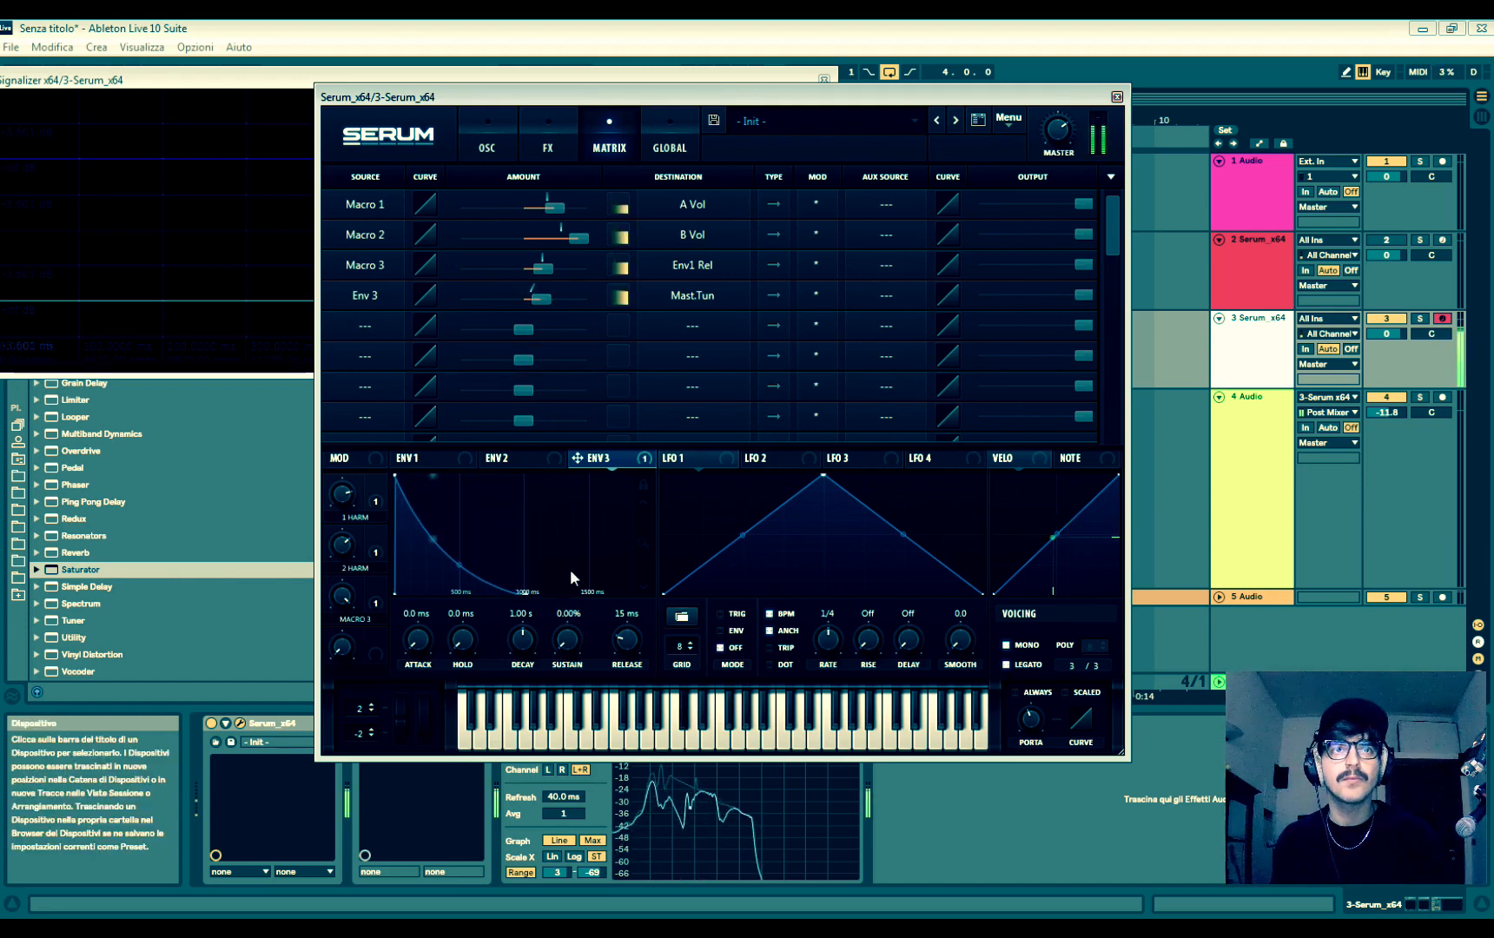
pyautogui.moveTo(523, 640); pyautogui.dragTo(529, 659)
pyautogui.moveTo(546, 295); pyautogui.dragTo(527, 300)
pyautogui.moveTo(523, 645); pyautogui.dragTo(525, 660)
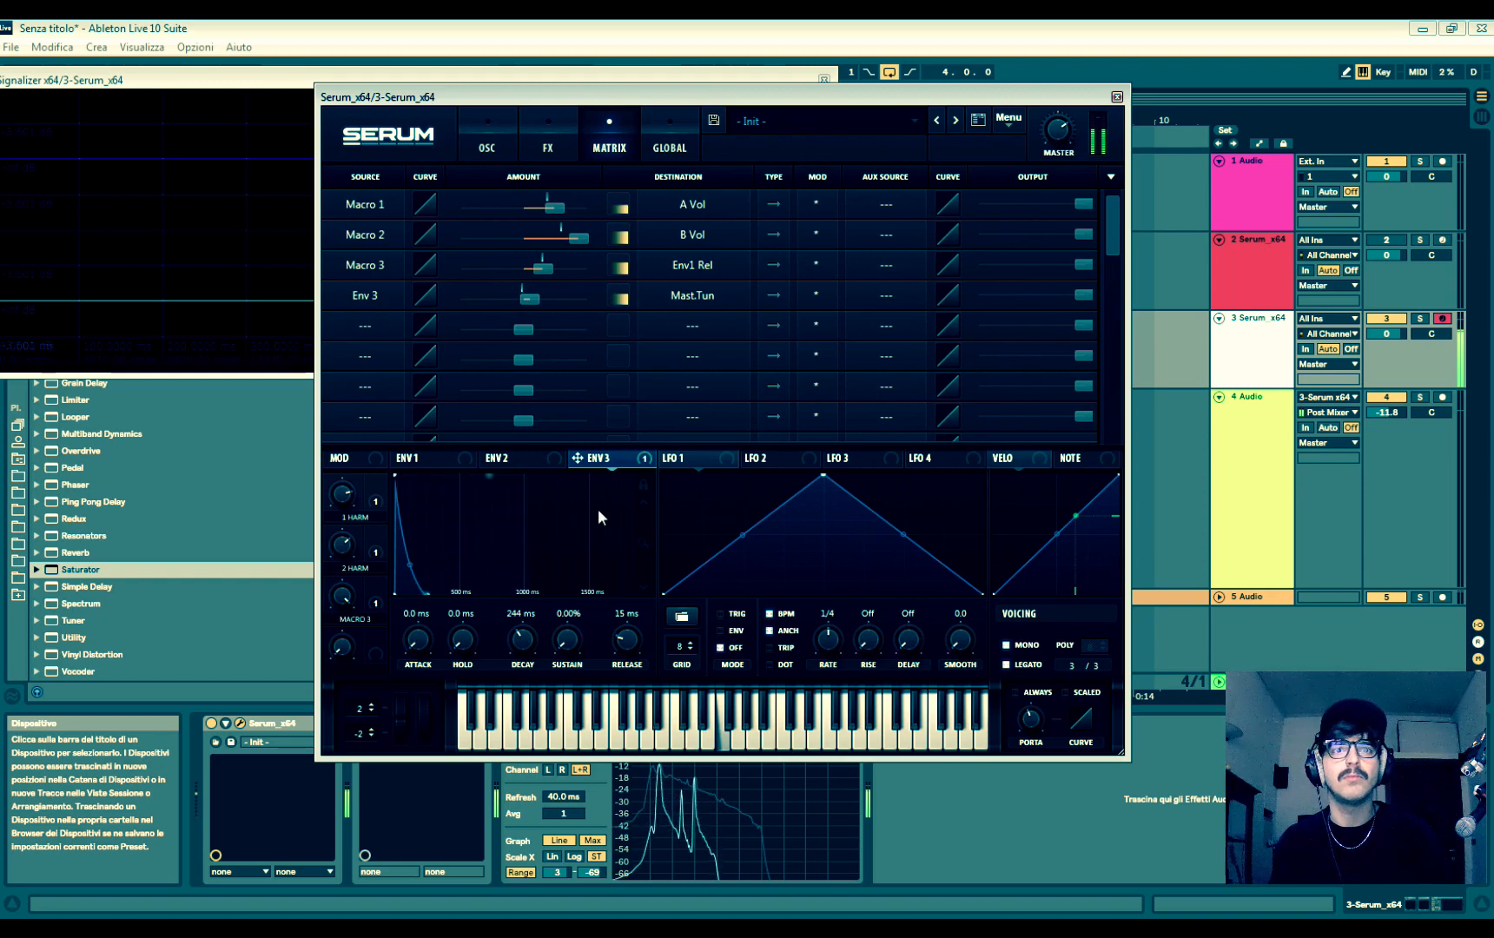
pyautogui.moveTo(524, 652); pyautogui.dragTo(611, 595)
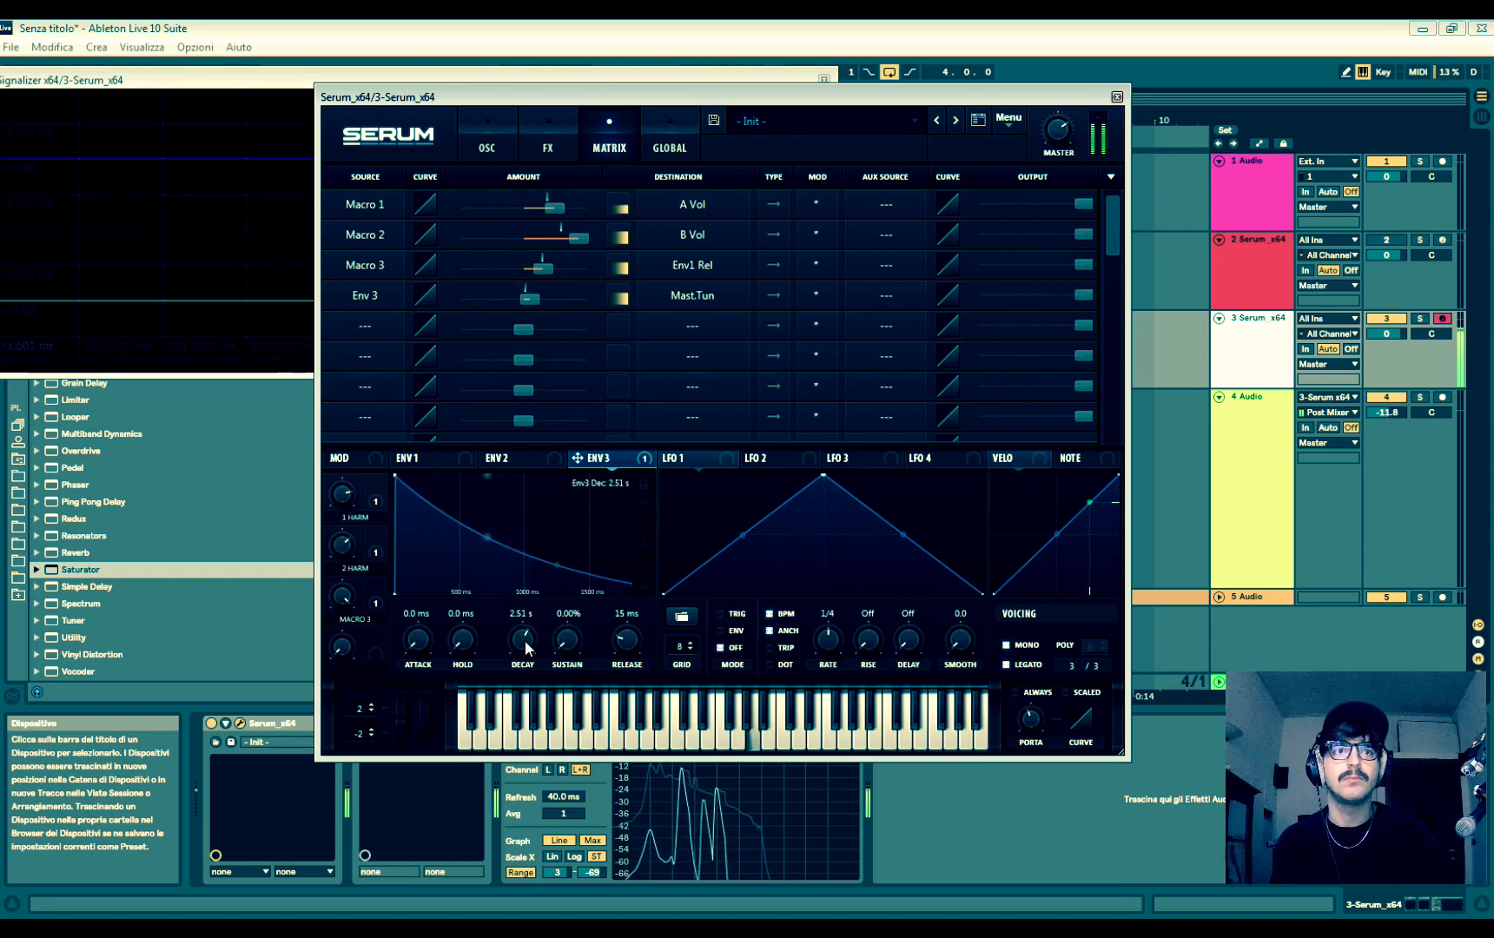
# - Set Envelope 3's decay to 342 ms and release to 150 ms, and fine-tune its master tuning amount
pyautogui.moveTo(525, 643)
pyautogui.mouseDown()
pyautogui.moveTo(533, 685)
pyautogui.moveTo(530, 643)
pyautogui.mouseUp()
pyautogui.scroll(3, 529, 641)
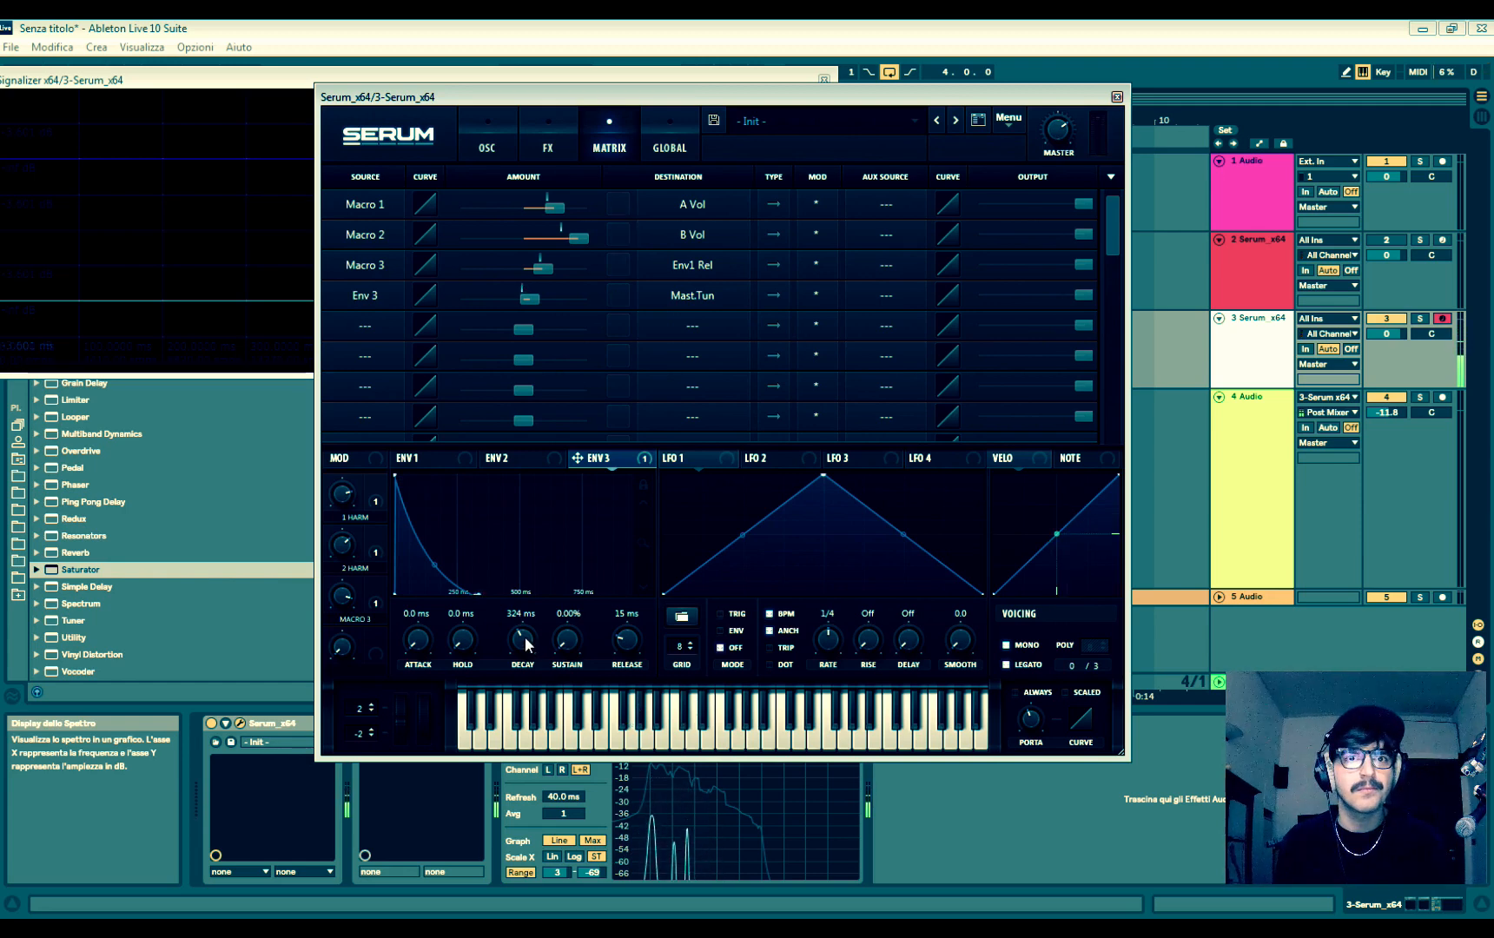
pyautogui.moveTo(523, 643); pyautogui.dragTo(525, 651)
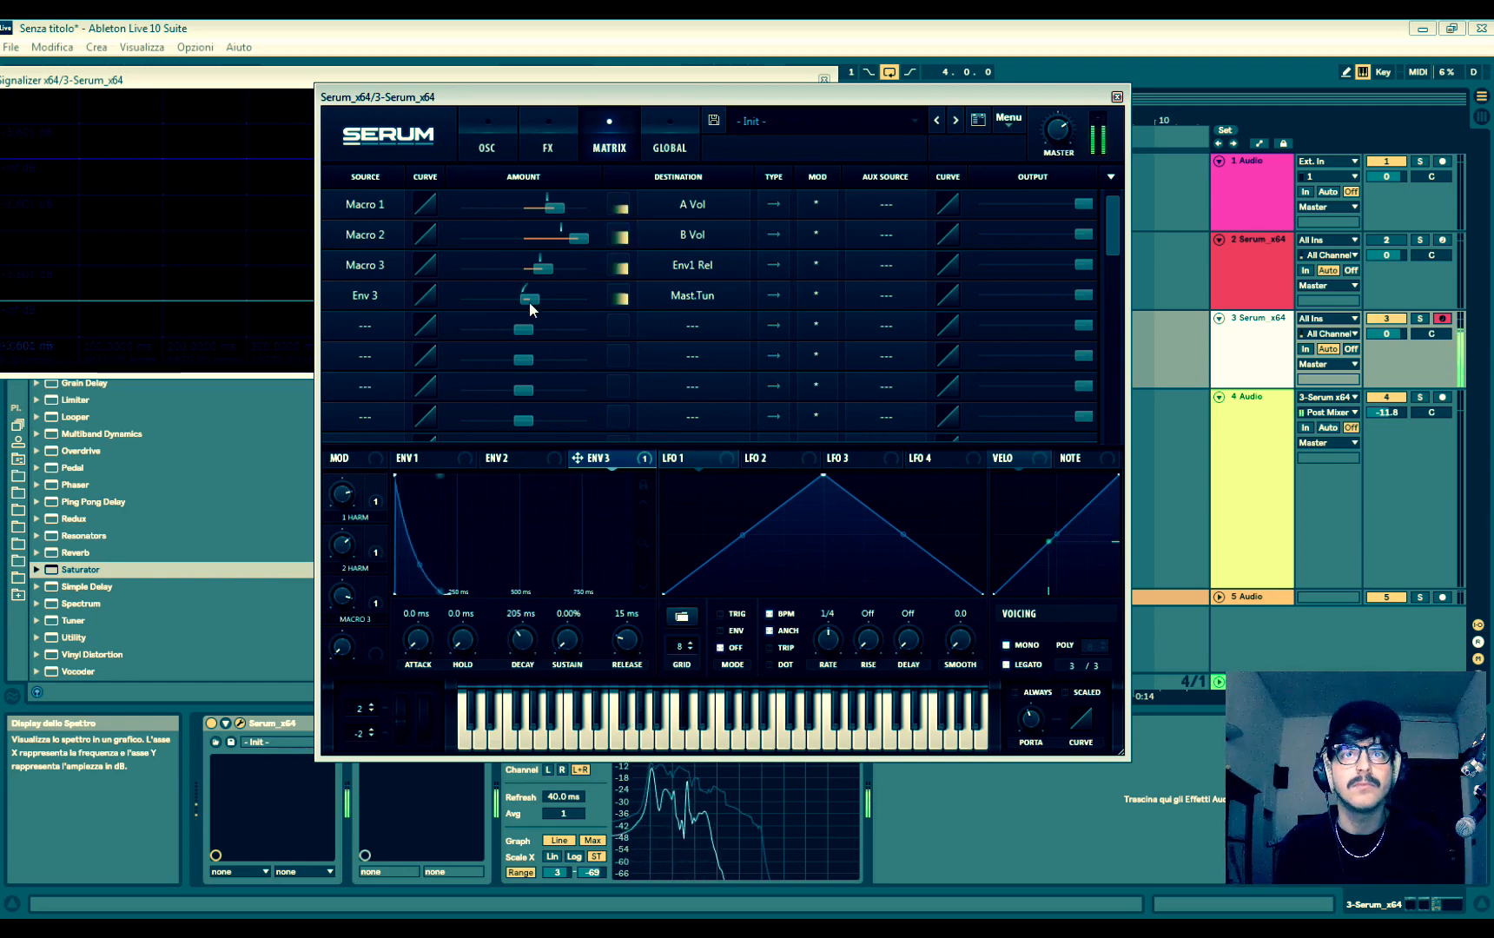
pyautogui.moveTo(529, 300)
pyautogui.mouseDown()
pyautogui.moveTo(557, 304)
pyautogui.moveTo(531, 303)
pyautogui.mouseUp()
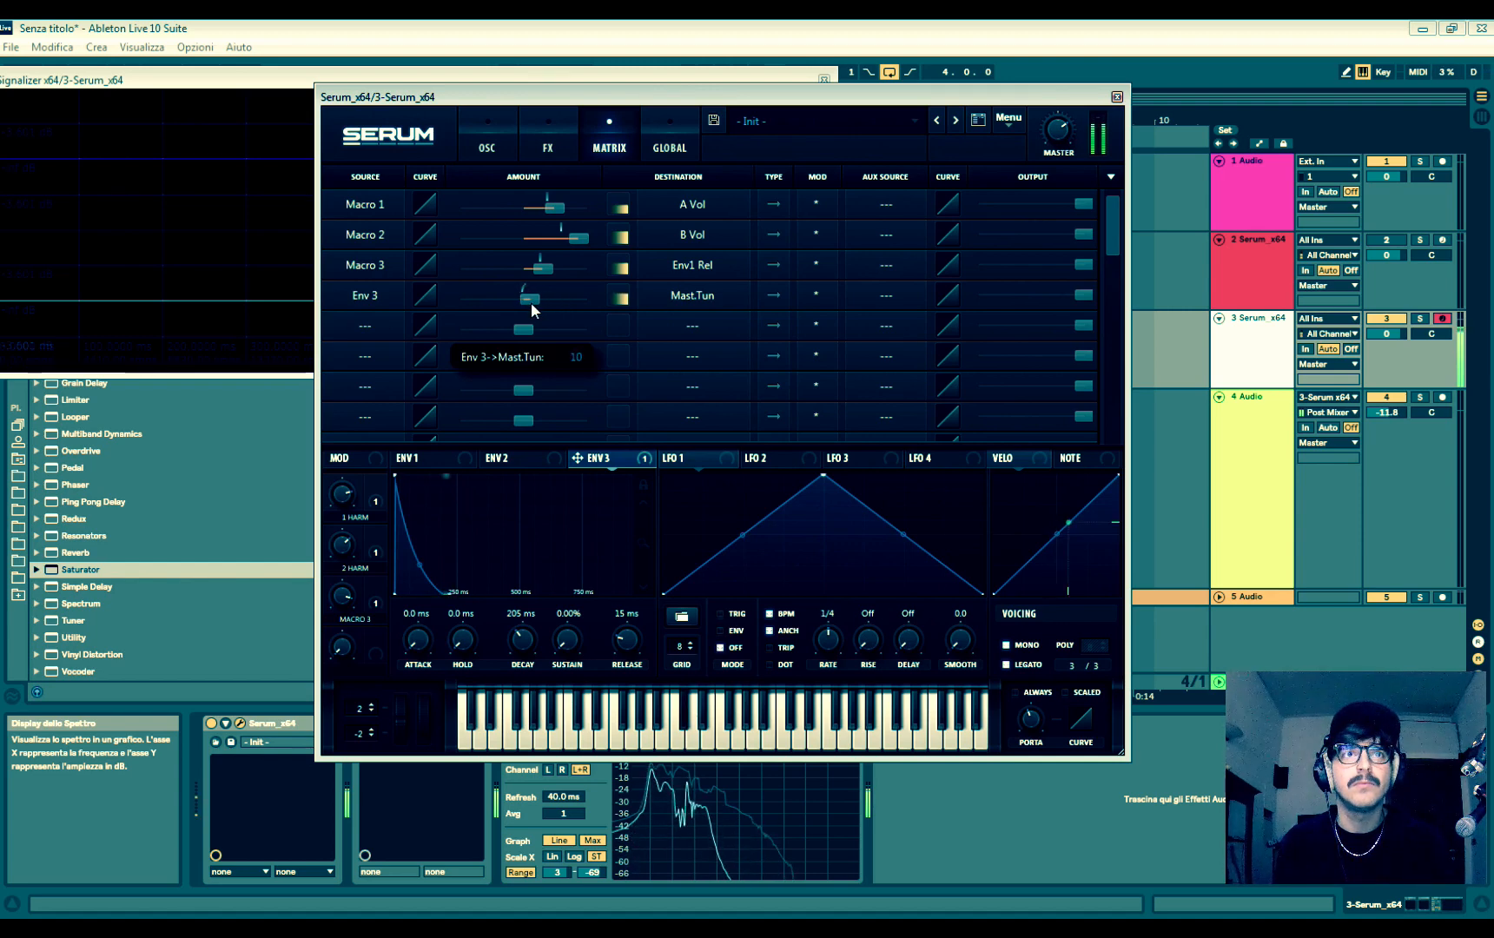
pyautogui.moveTo(523, 643); pyautogui.dragTo(536, 662)
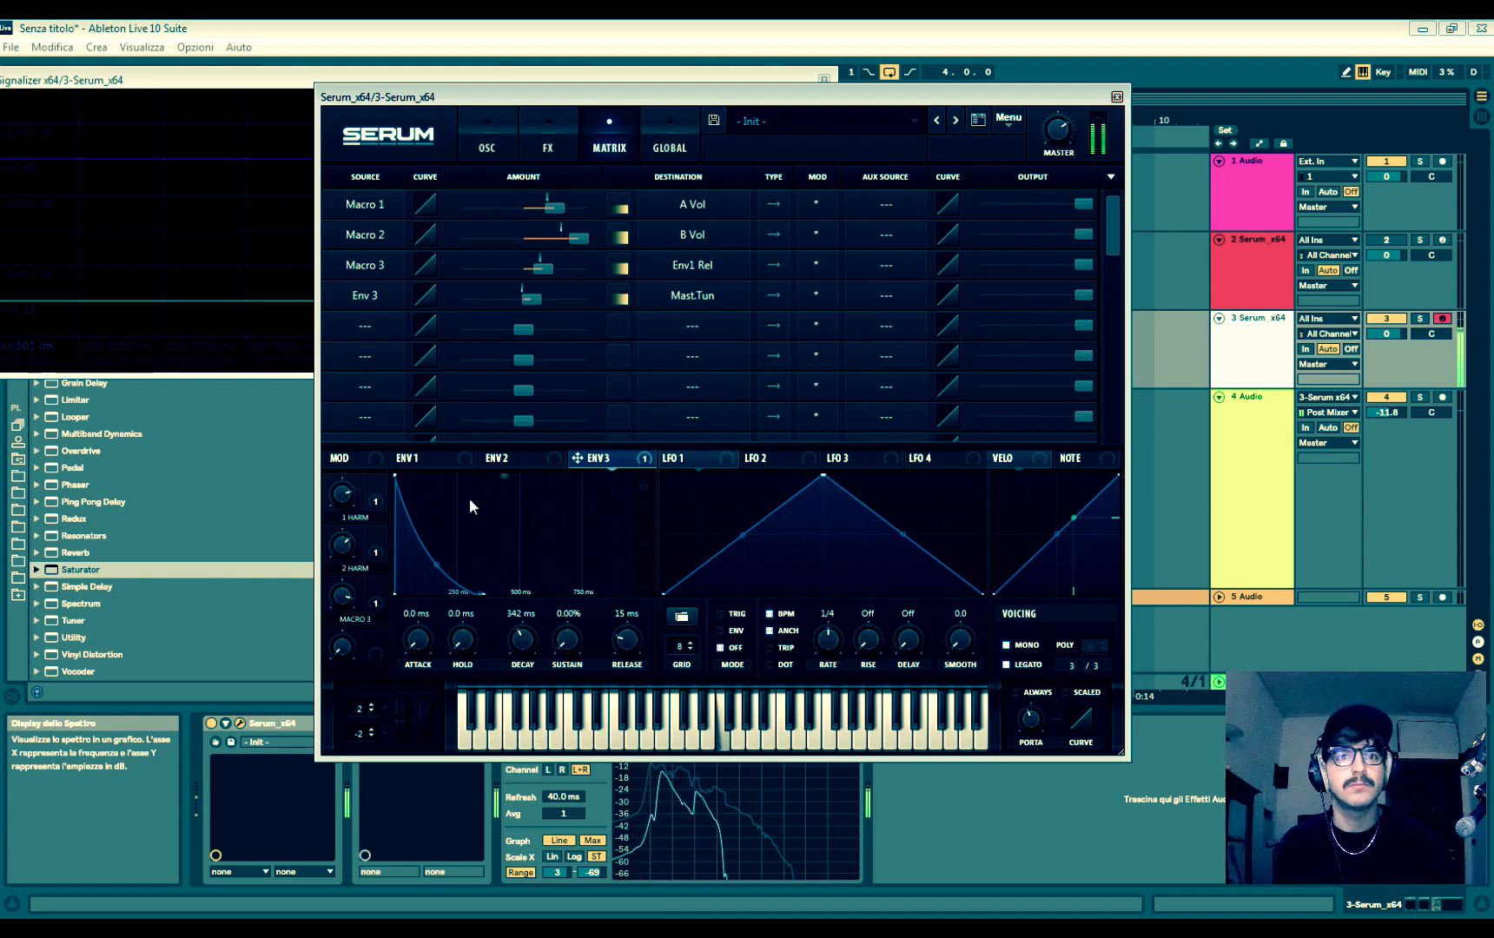
pyautogui.moveTo(627, 641); pyautogui.dragTo(643, 667)
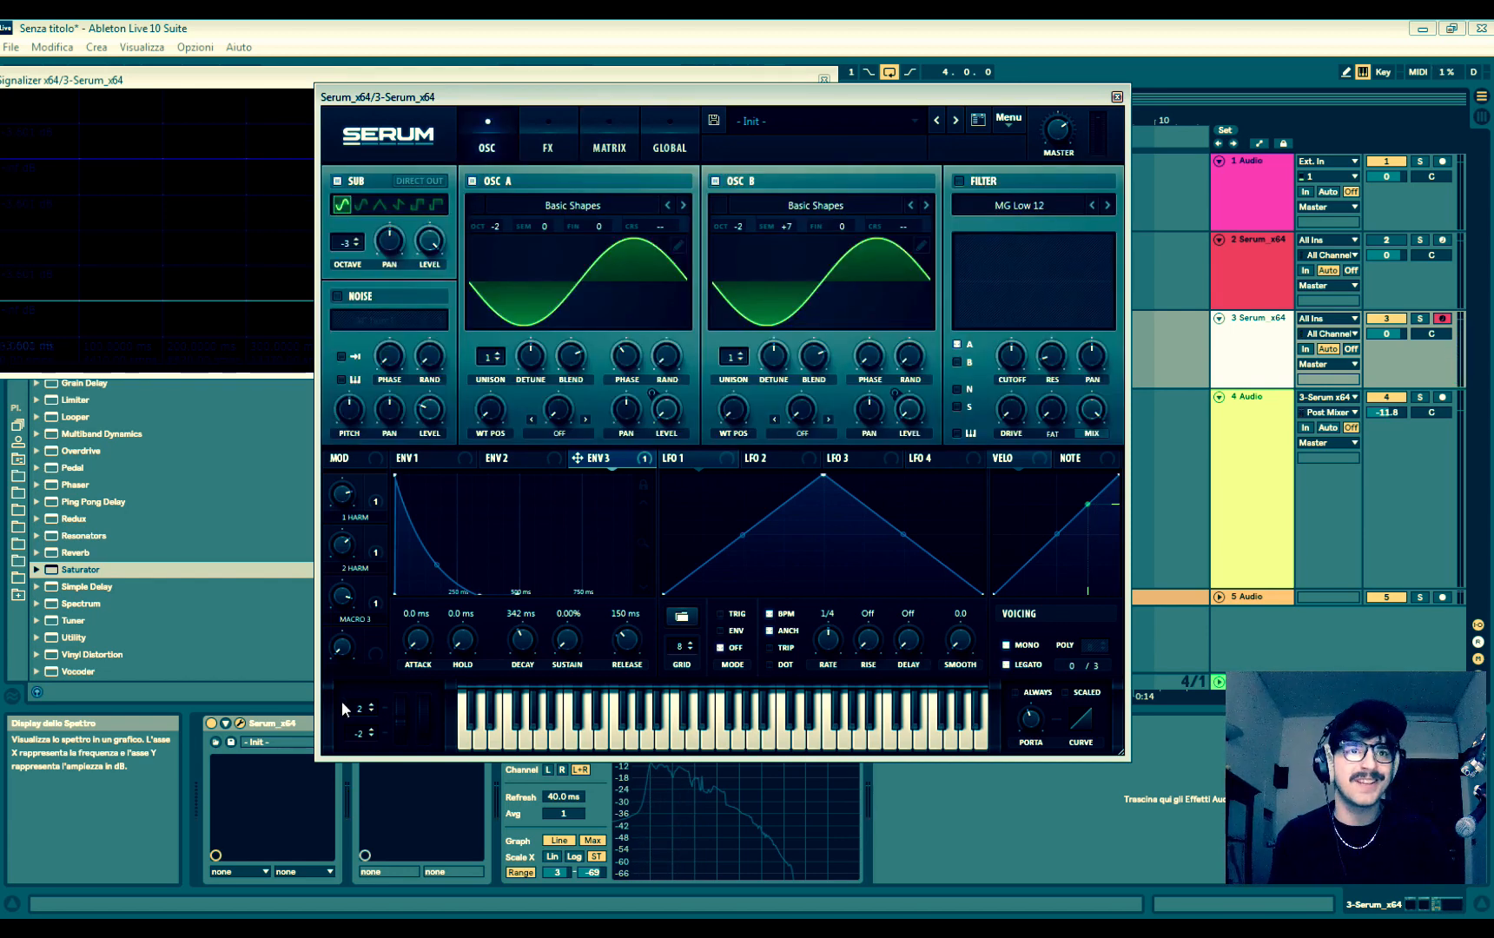
# - Remove all destinations from Macro 3 and set Envelope 1's release to 663 ms directly
pyautogui.rightClick(376, 591)
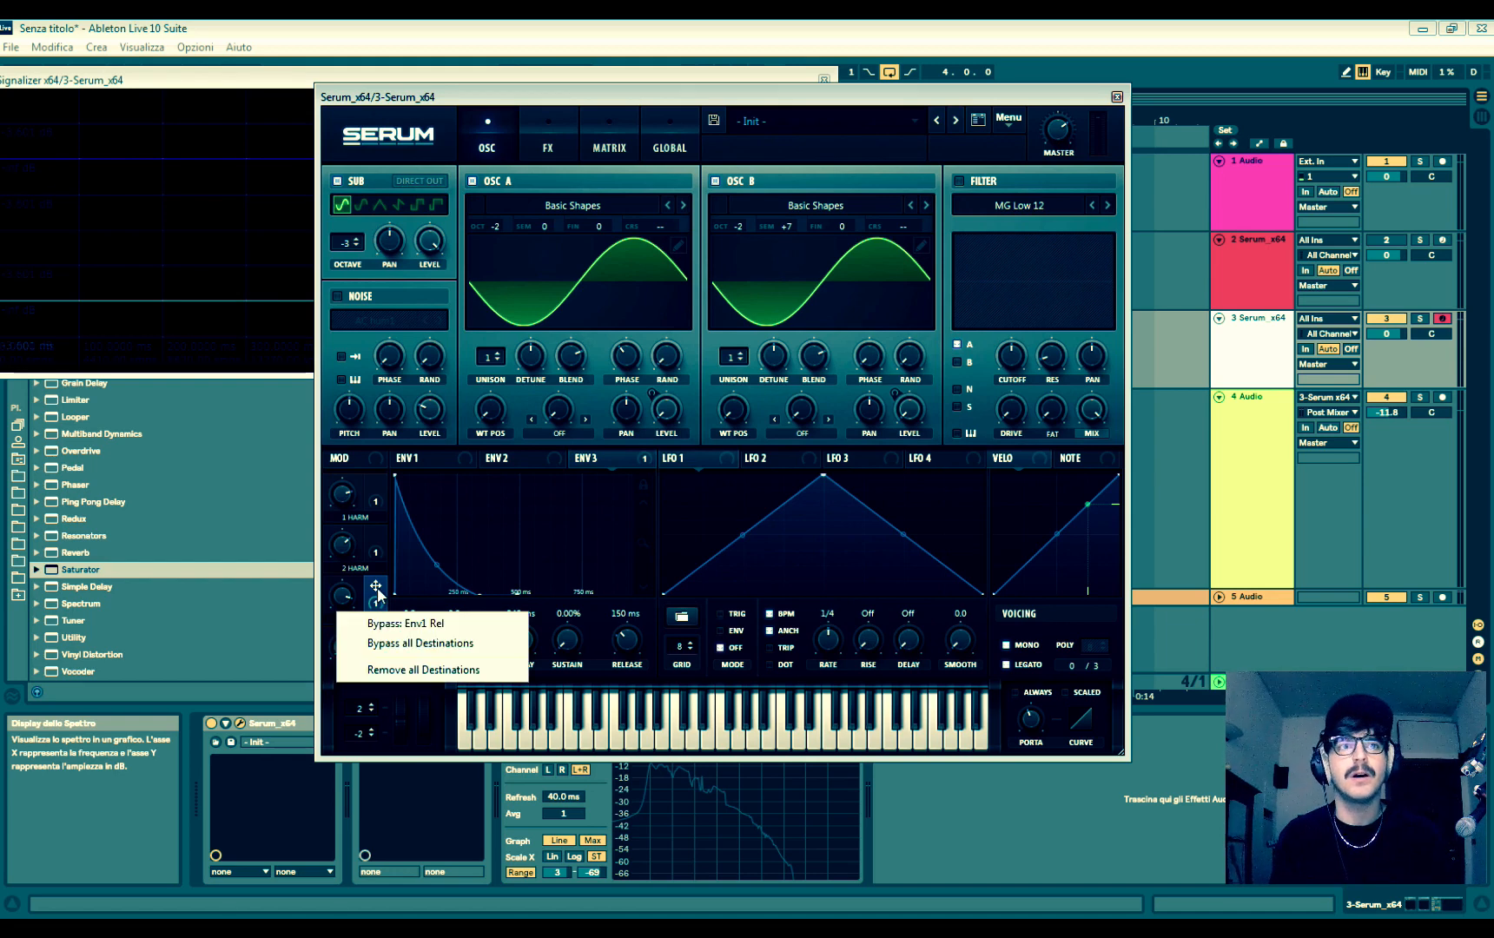
pyautogui.click(408, 670)
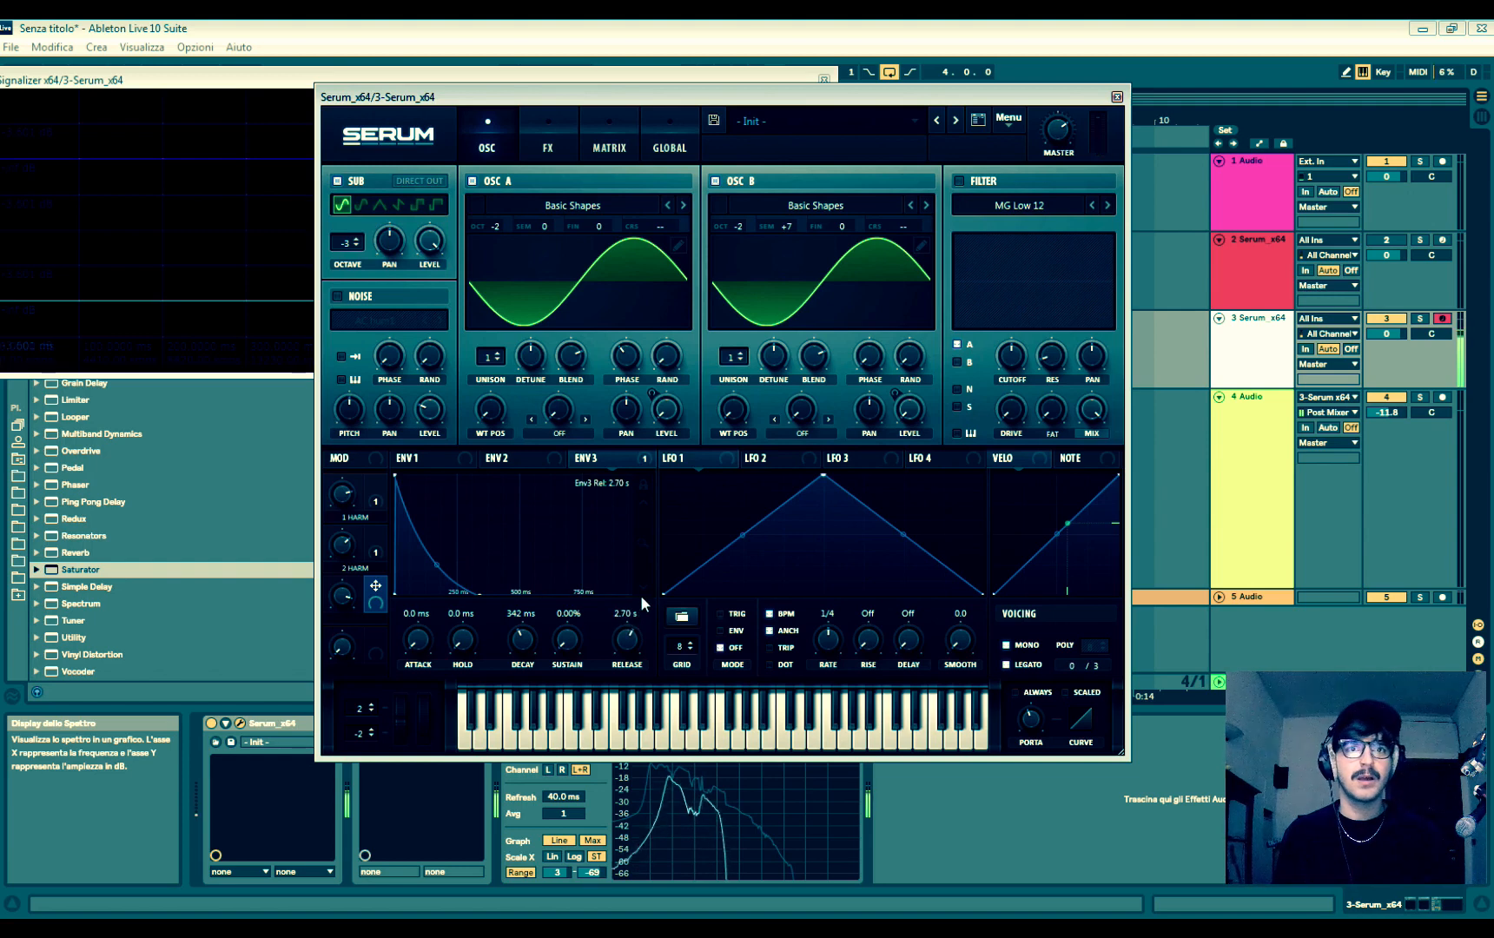
pyautogui.click(416, 459)
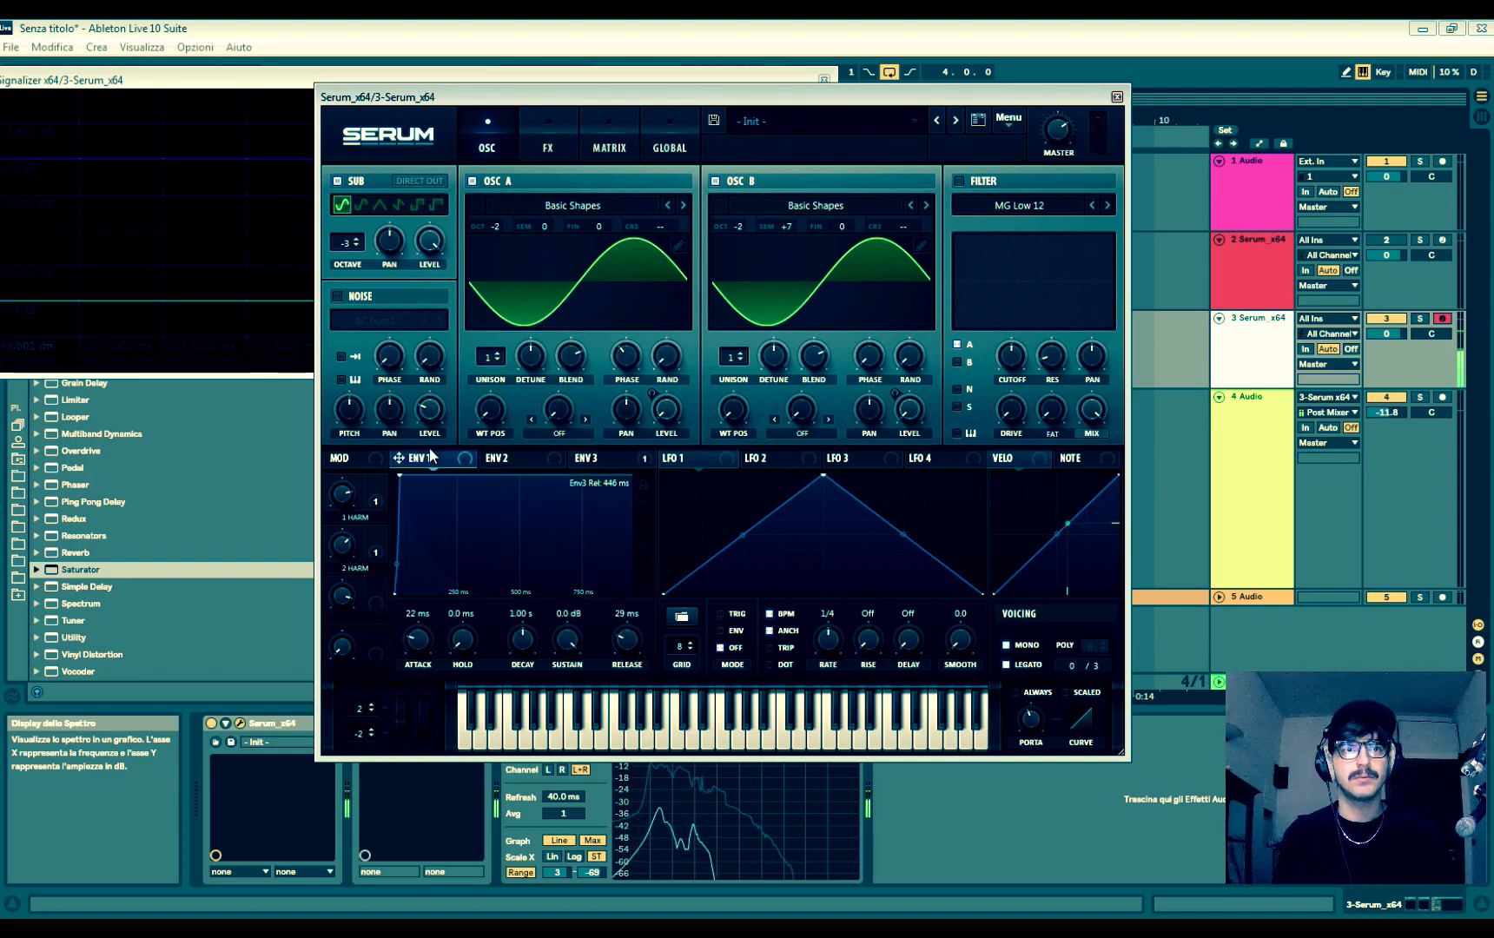
pyautogui.moveTo(626, 650); pyautogui.dragTo(624, 612)
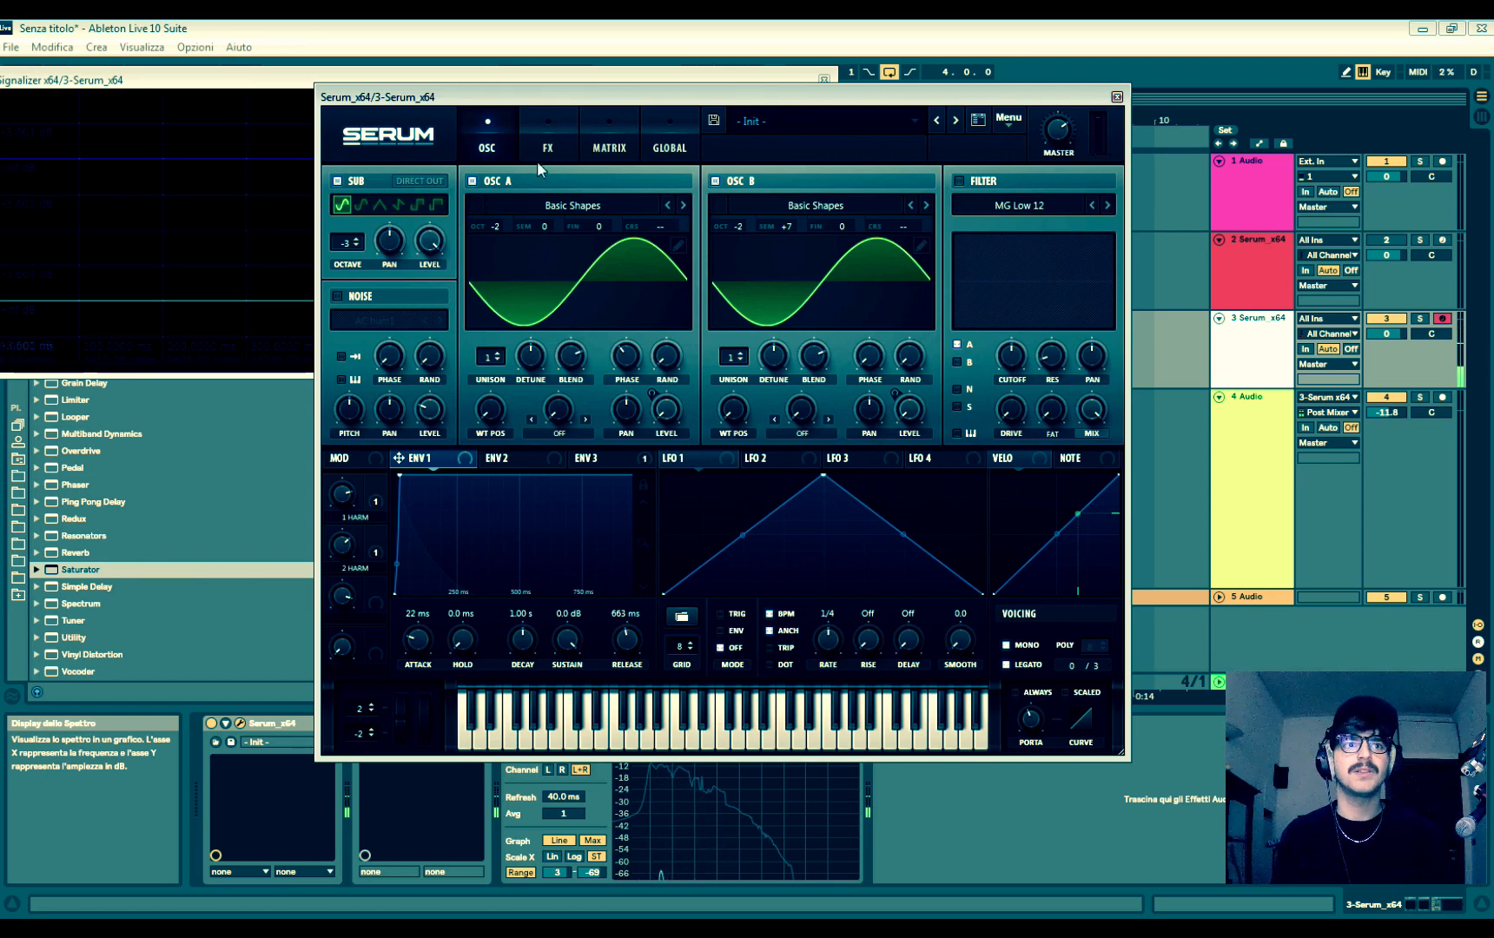
# - Rename Macro 3 as "808 ACTIVATOR" and make it the auxiliary source of the Envelope 3 master tuning modulation
pyautogui.click(549, 130)
pyautogui.click(609, 137)
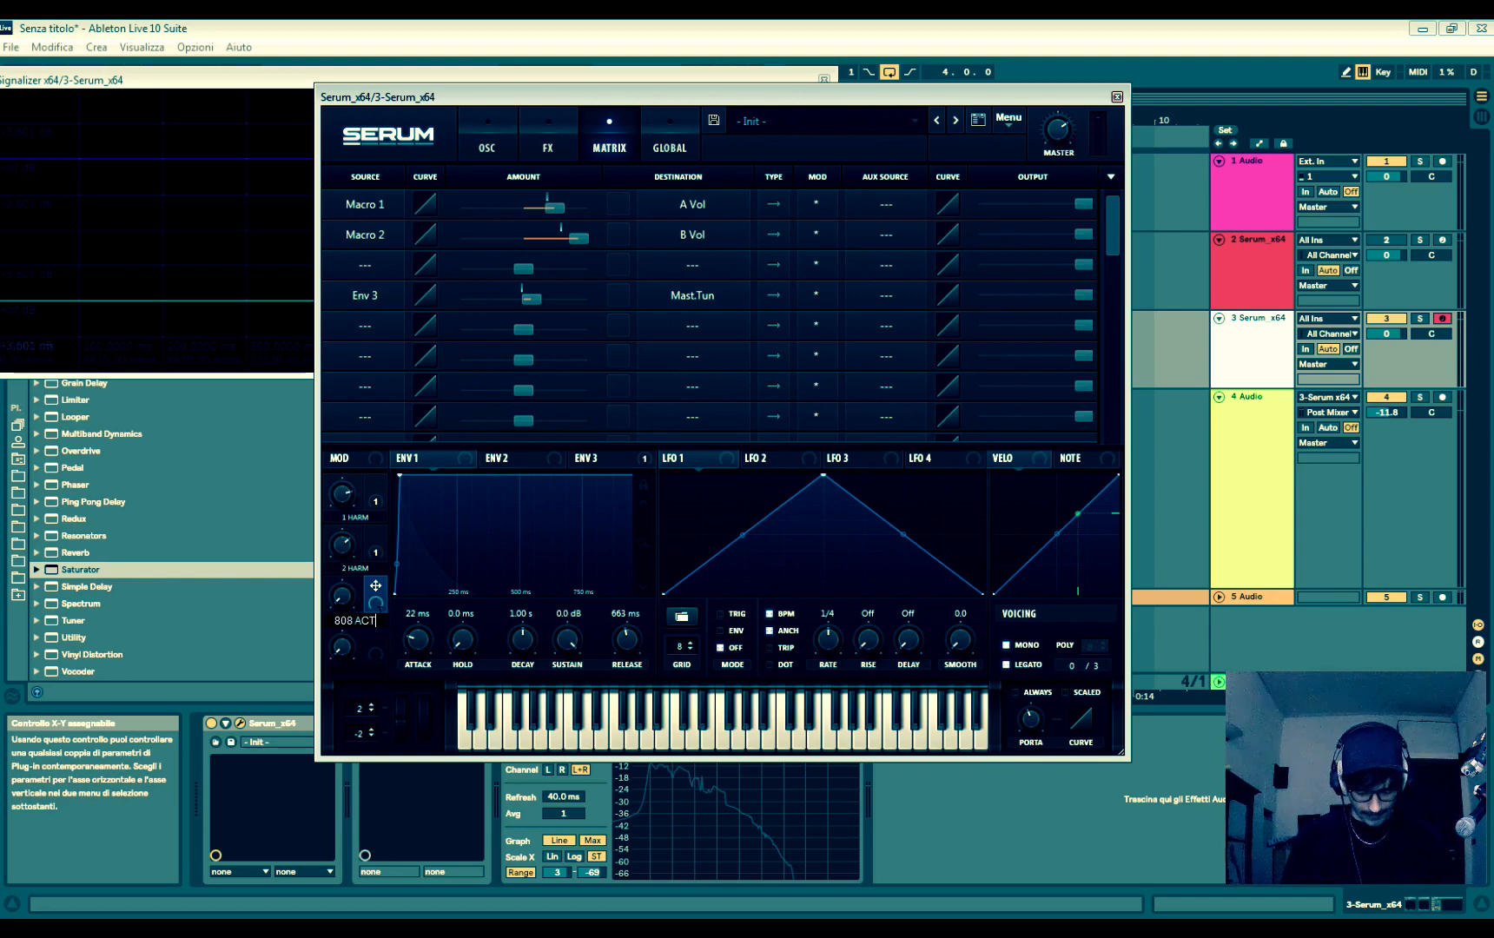
pyautogui.write('IVATOR')
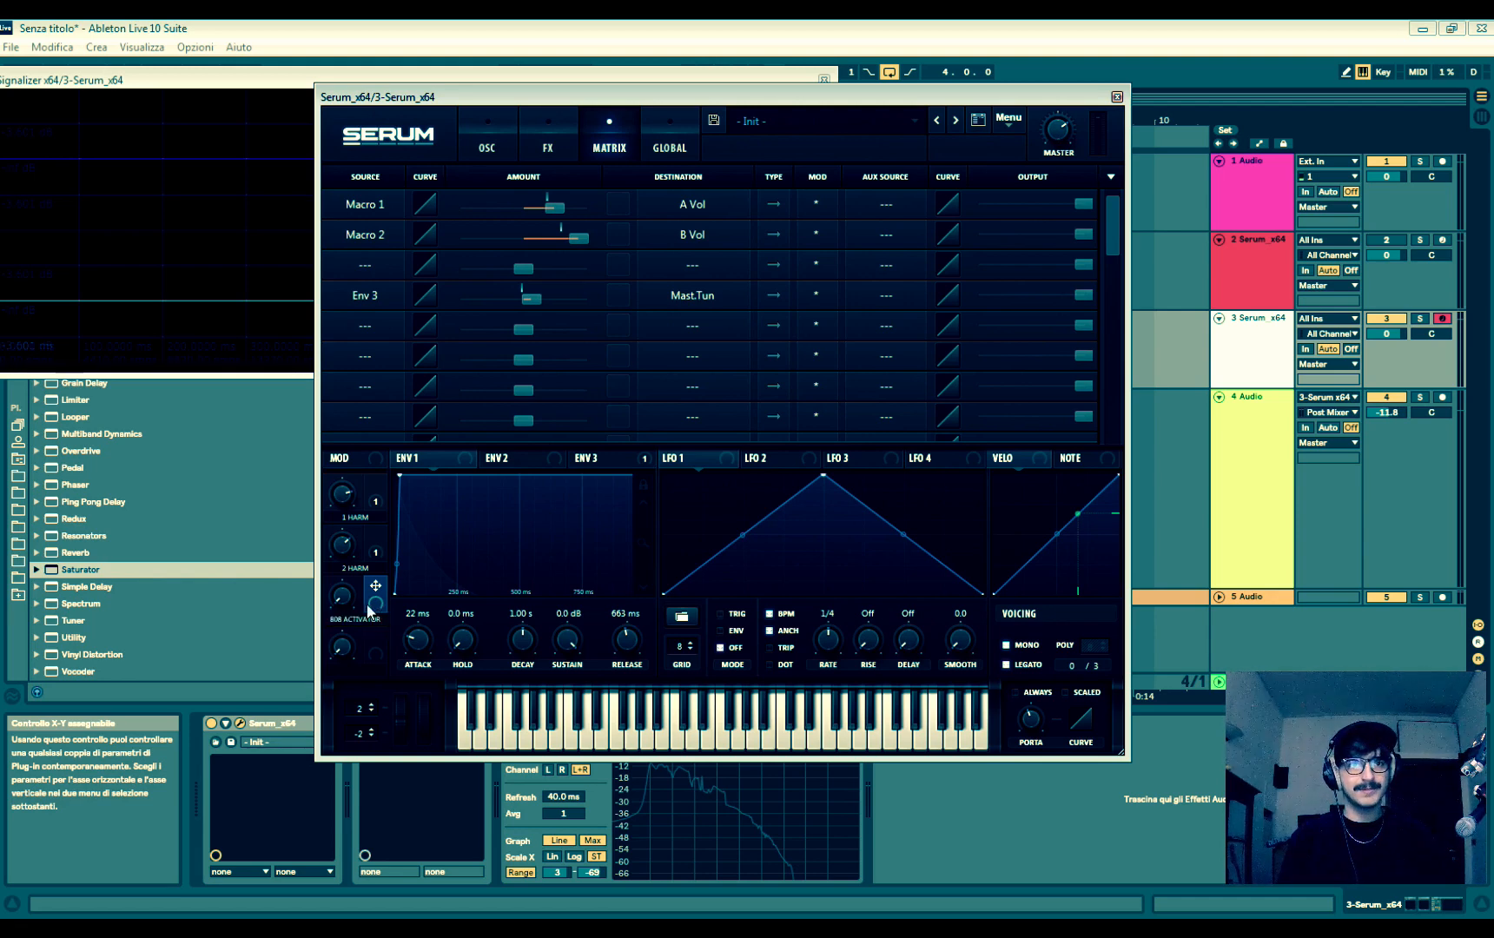
pyautogui.click(887, 296)
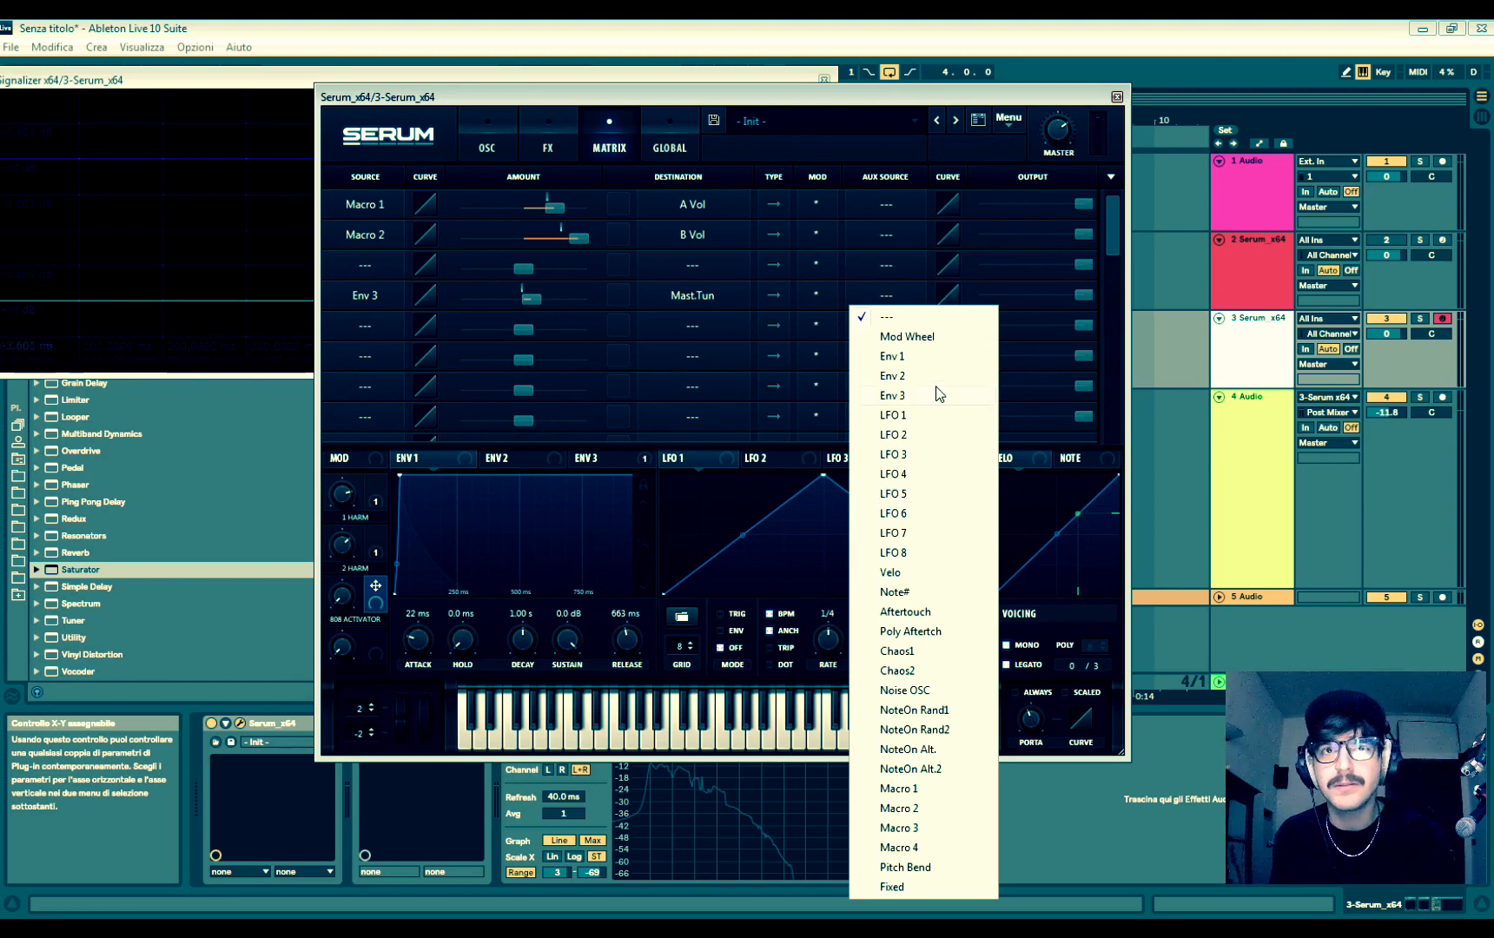
pyautogui.click(900, 827)
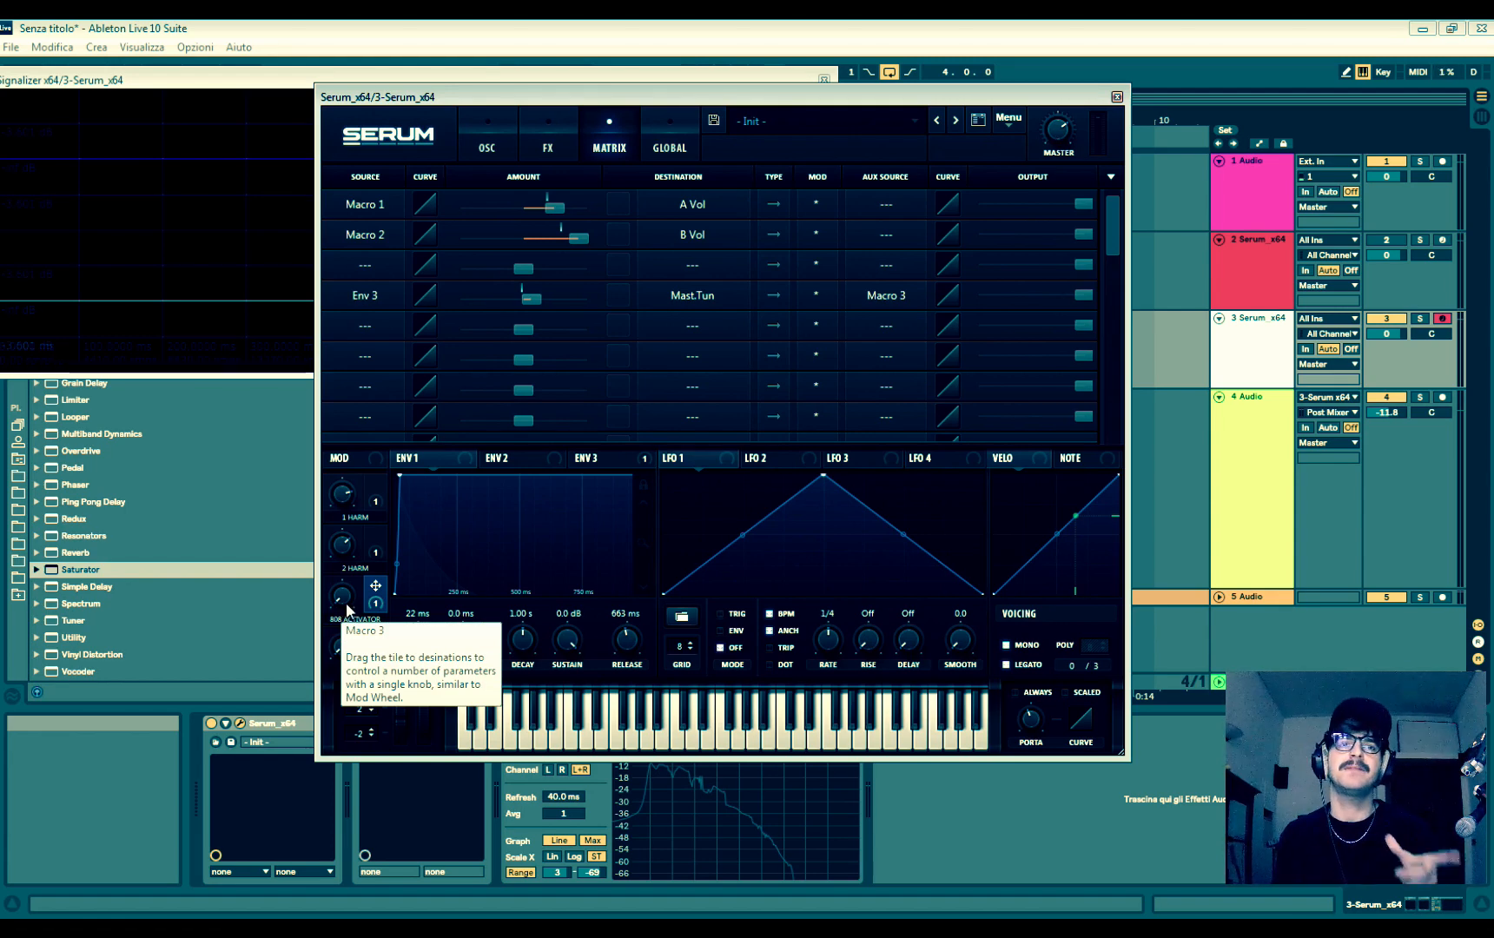
# - Turn up the 808 ACTIVATOR macro and set Envelope 1's attack to 5.4 ms
pyautogui.moveTo(347, 605); pyautogui.dragTo(330, 230)
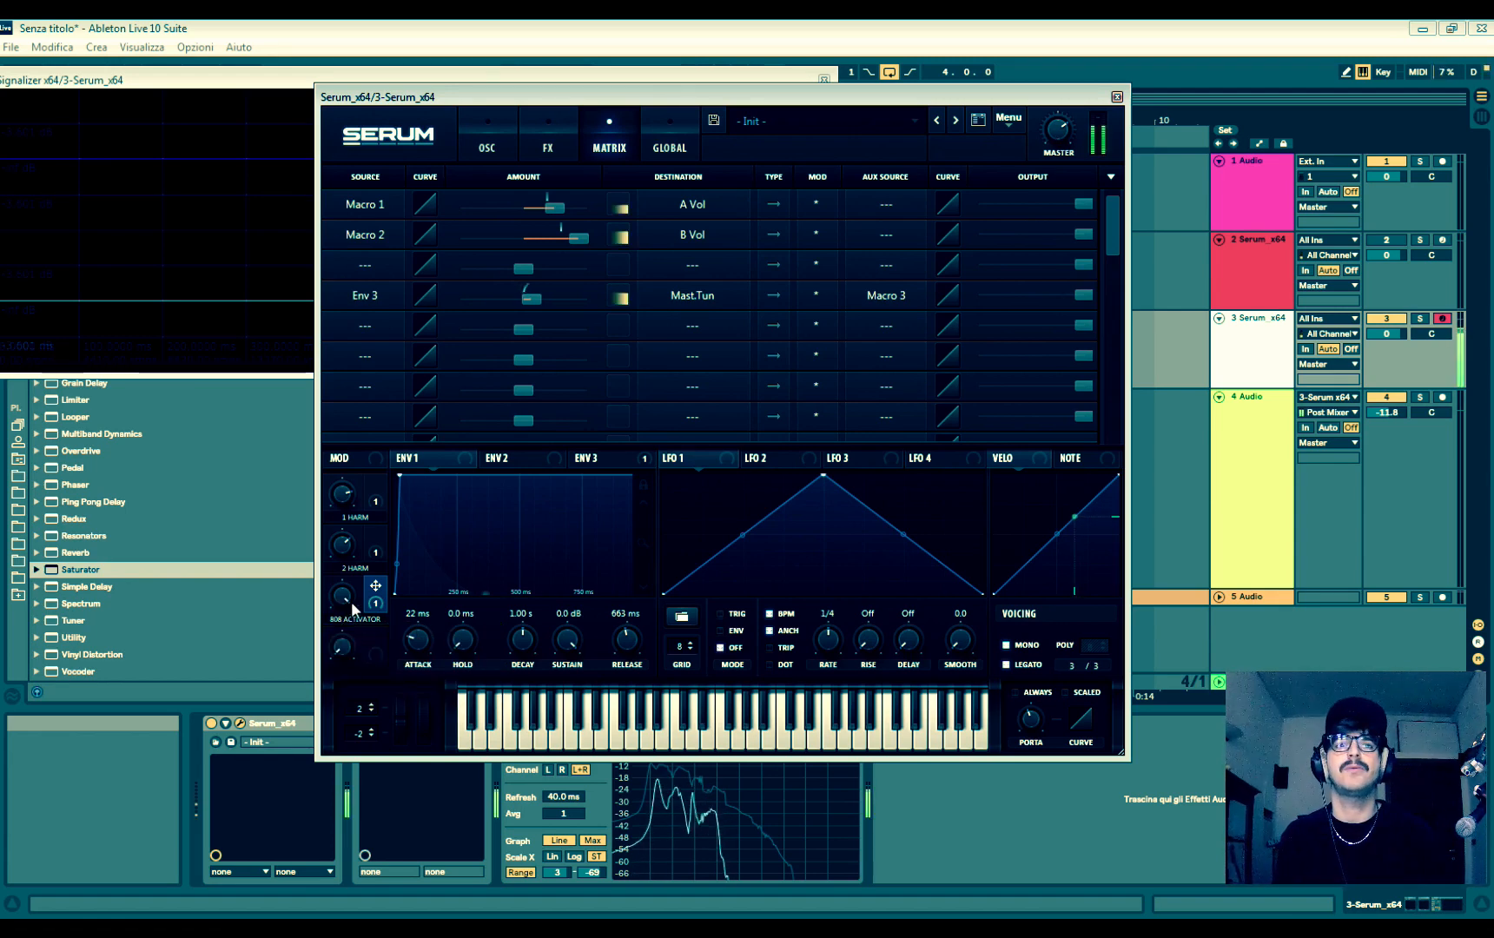
pyautogui.moveTo(426, 653); pyautogui.dragTo(425, 695)
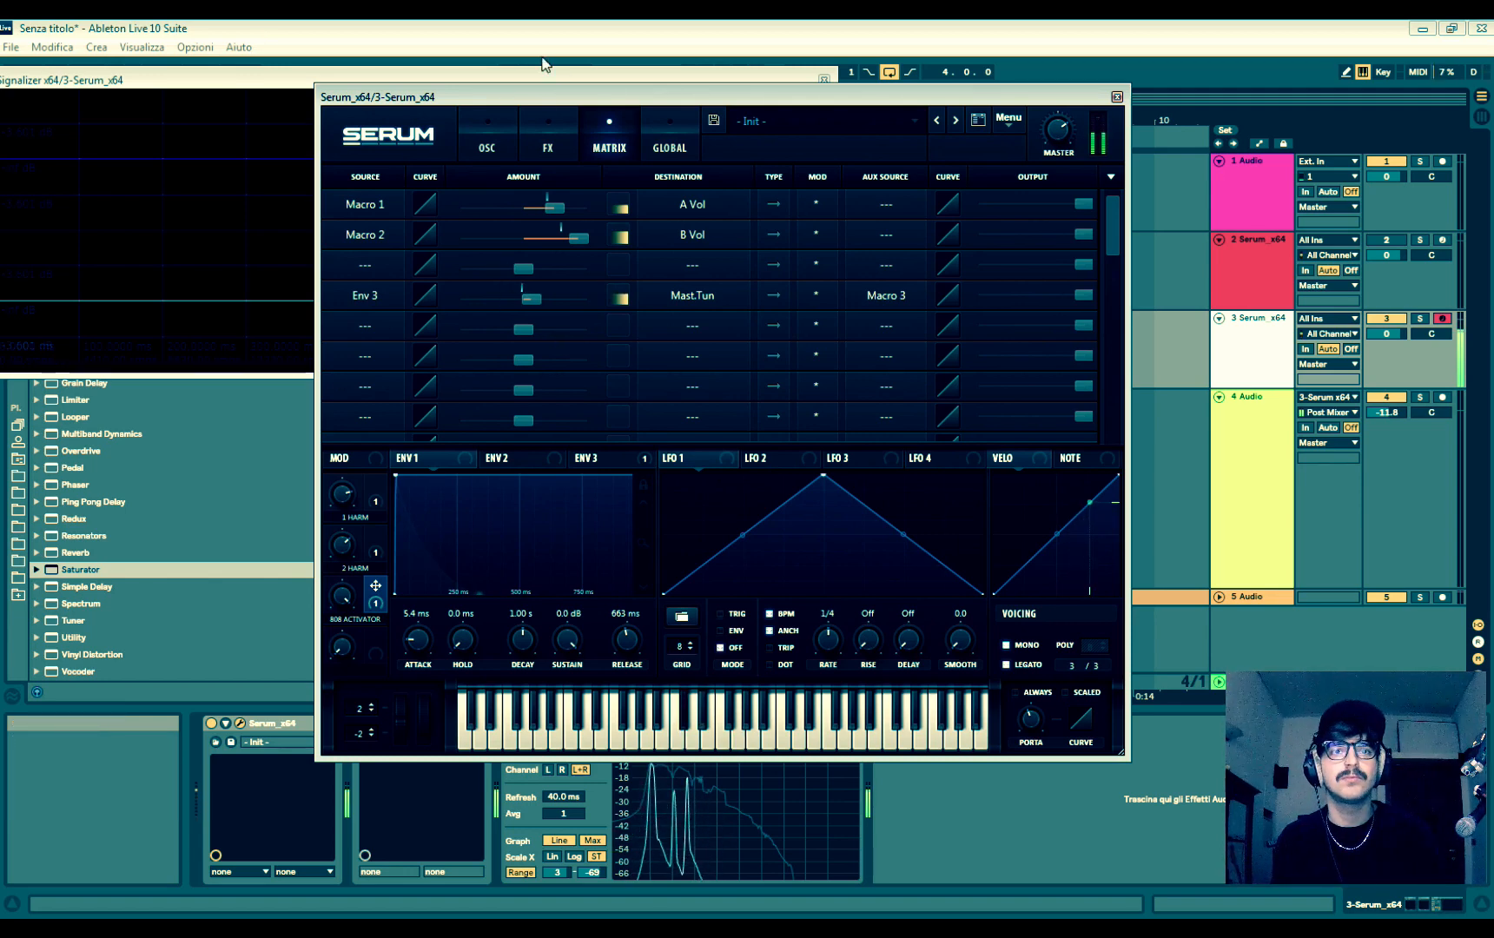
# - Display Envelope 2 and route it to the global master tuning in the empty third matrix slot
pyautogui.click(503, 463)
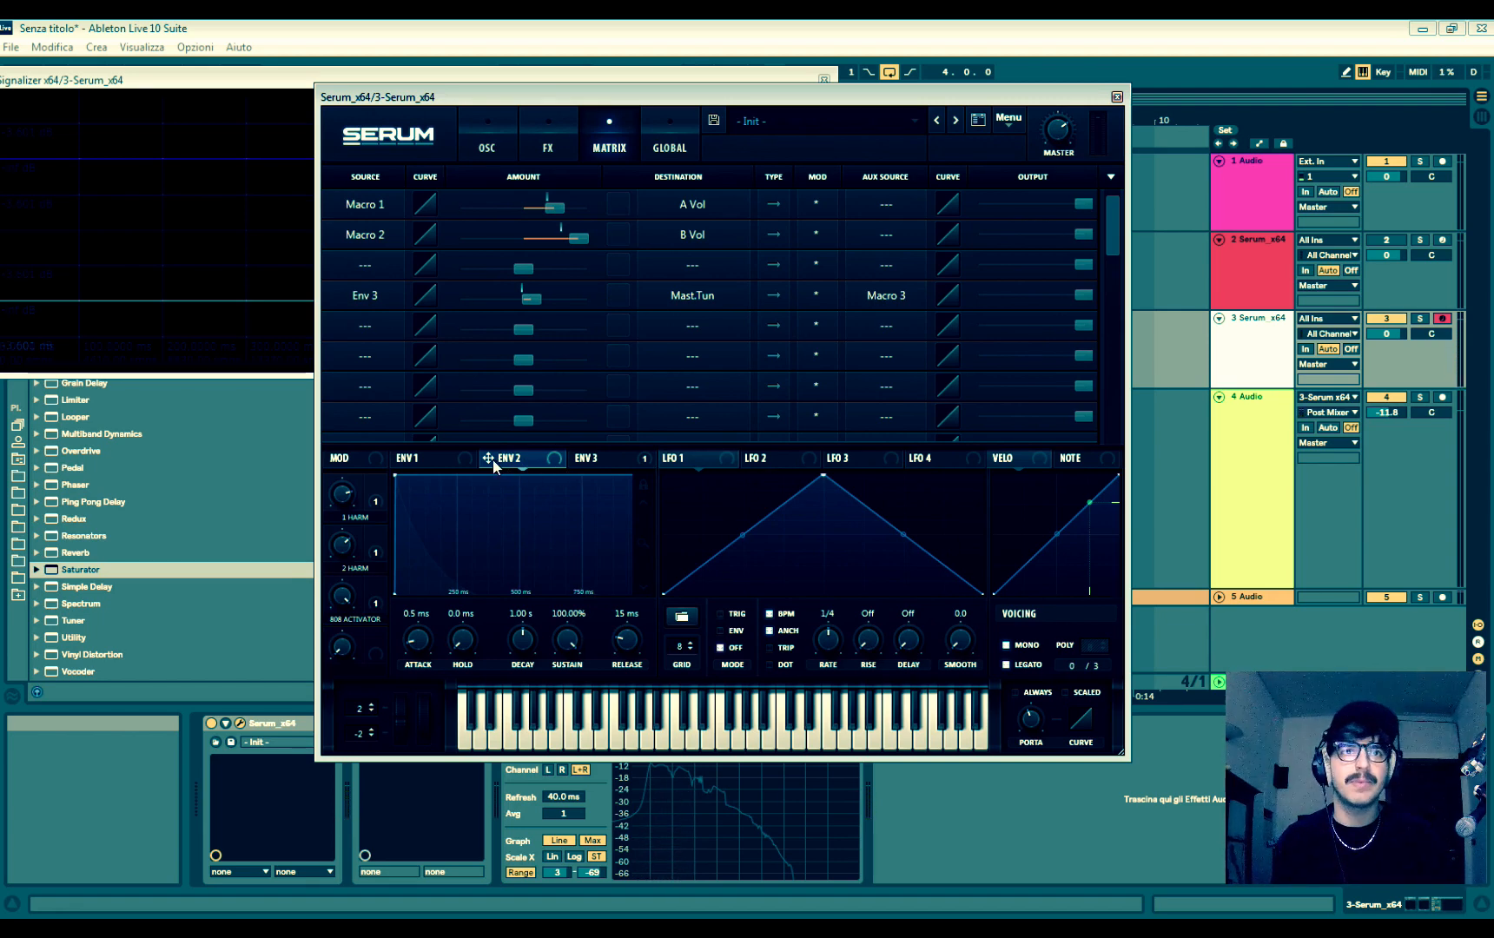
pyautogui.click(369, 269)
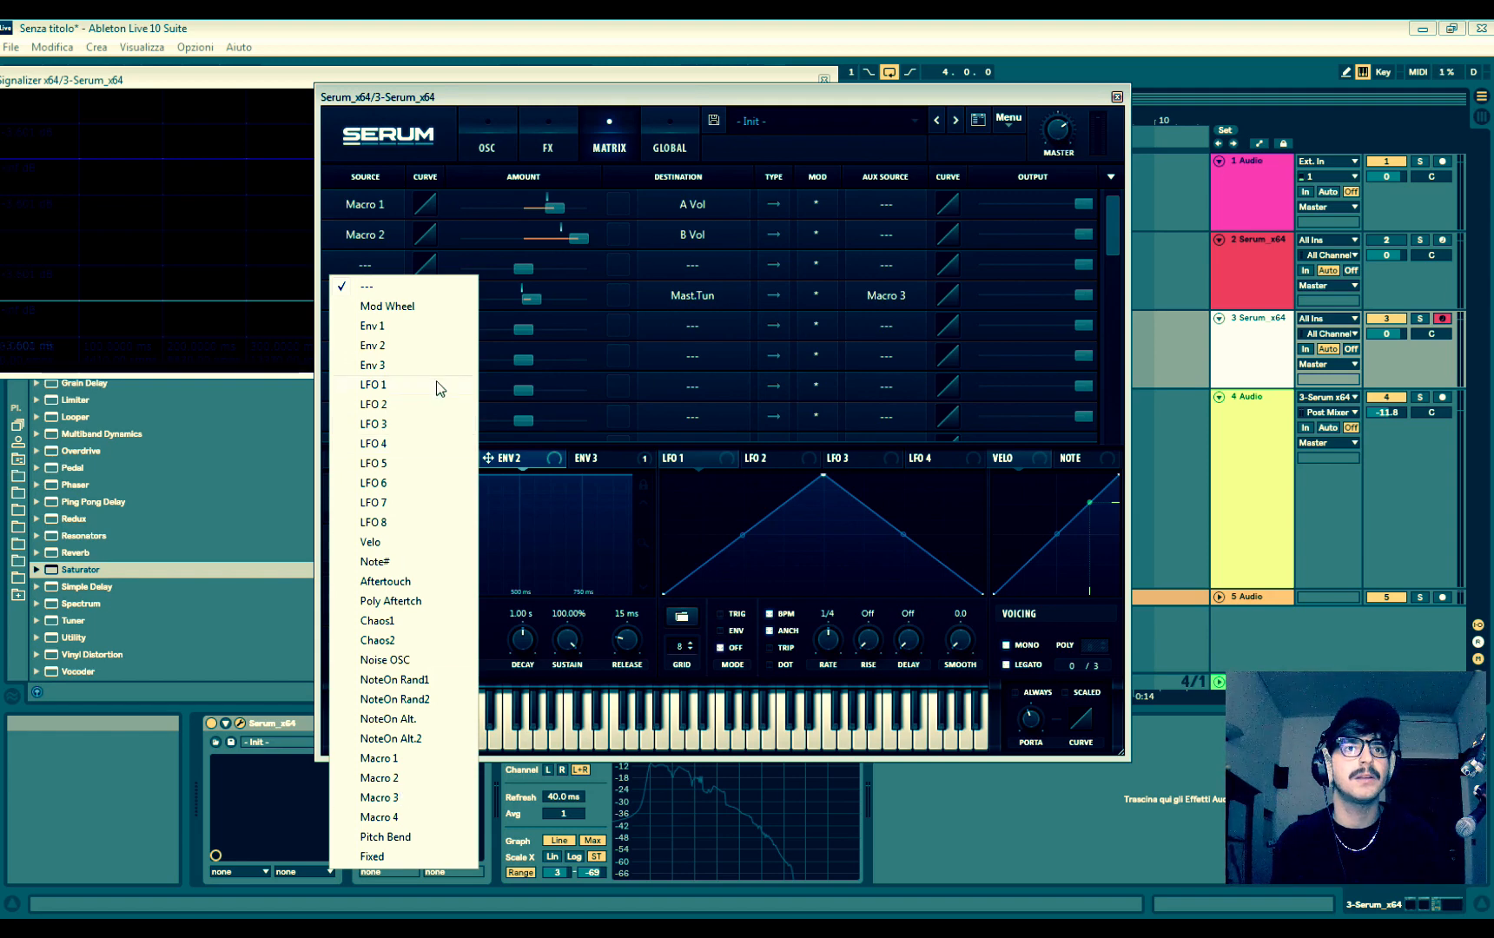
pyautogui.click(418, 350)
pyautogui.click(700, 266)
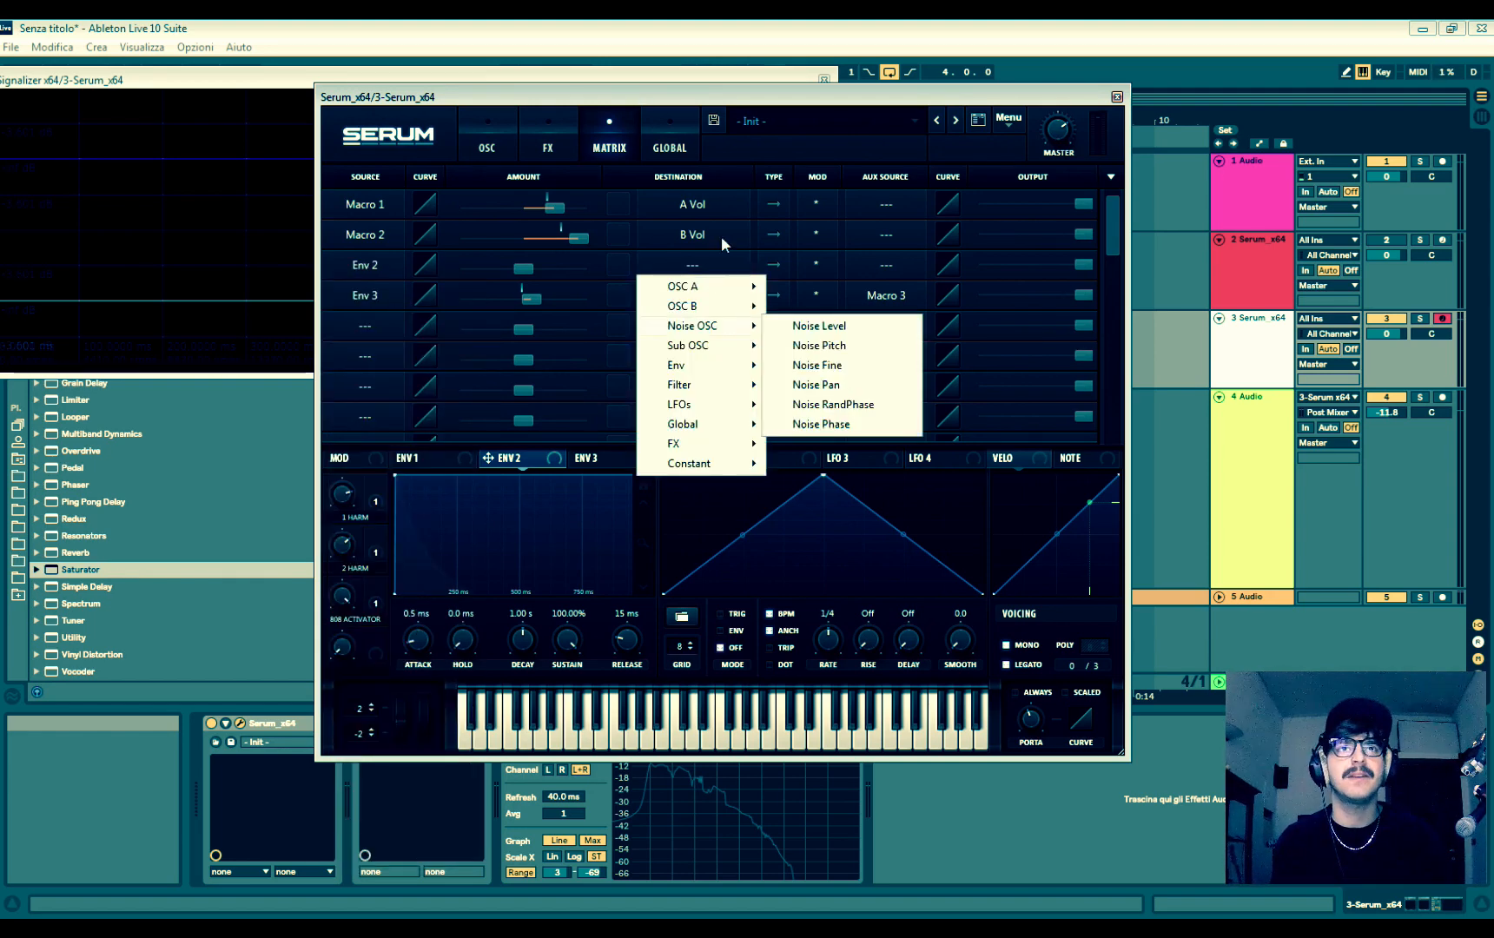
pyautogui.click(714, 269)
pyautogui.click(717, 270)
pyautogui.moveTo(738, 422)
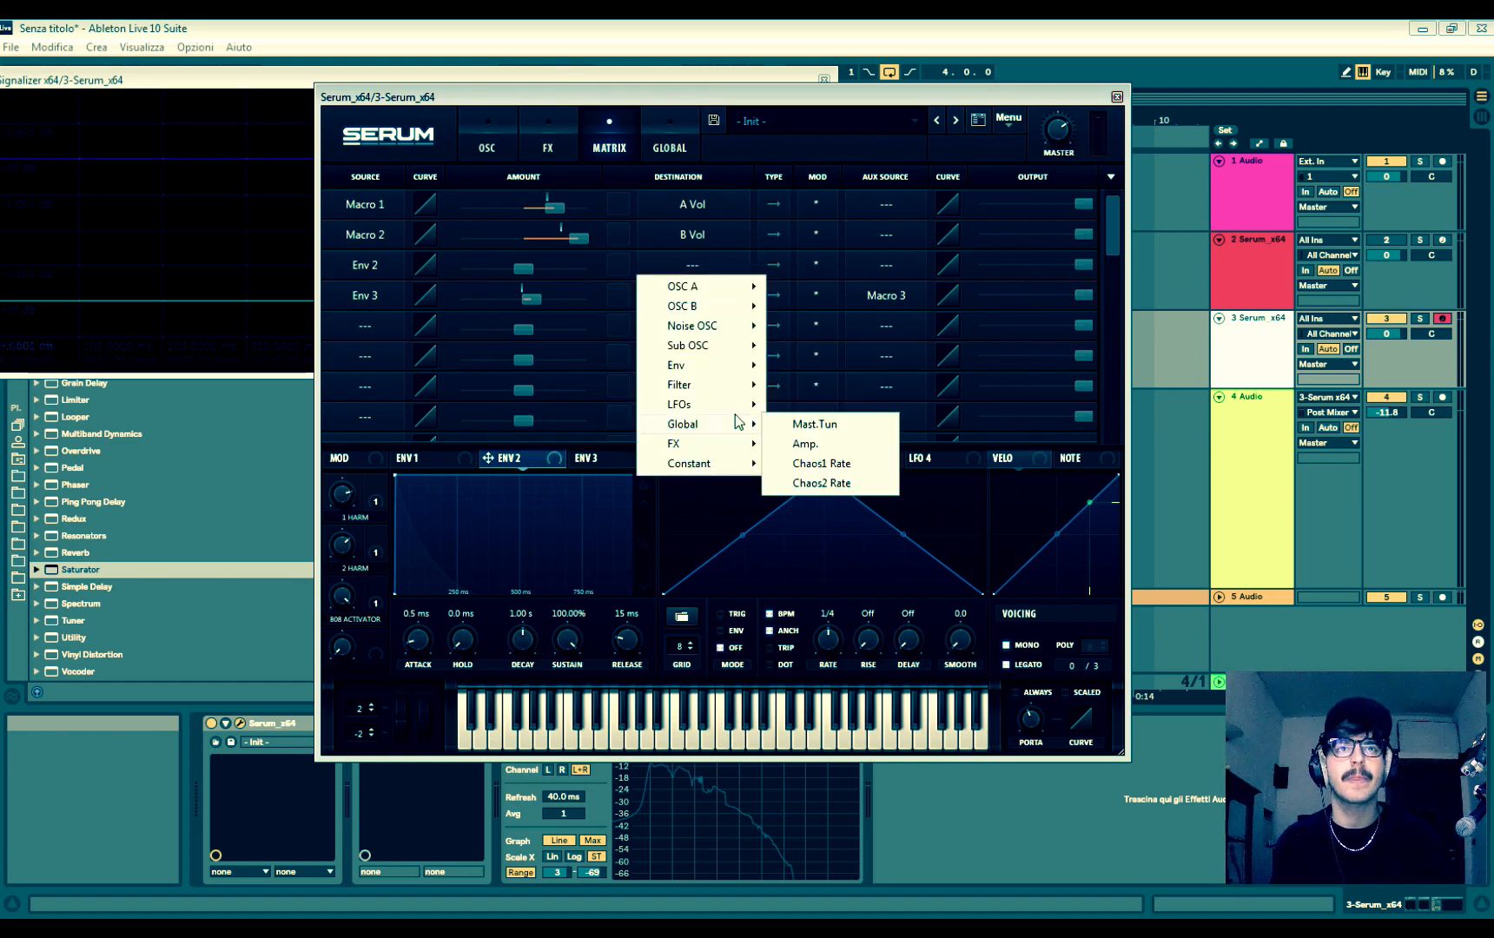
pyautogui.click(815, 424)
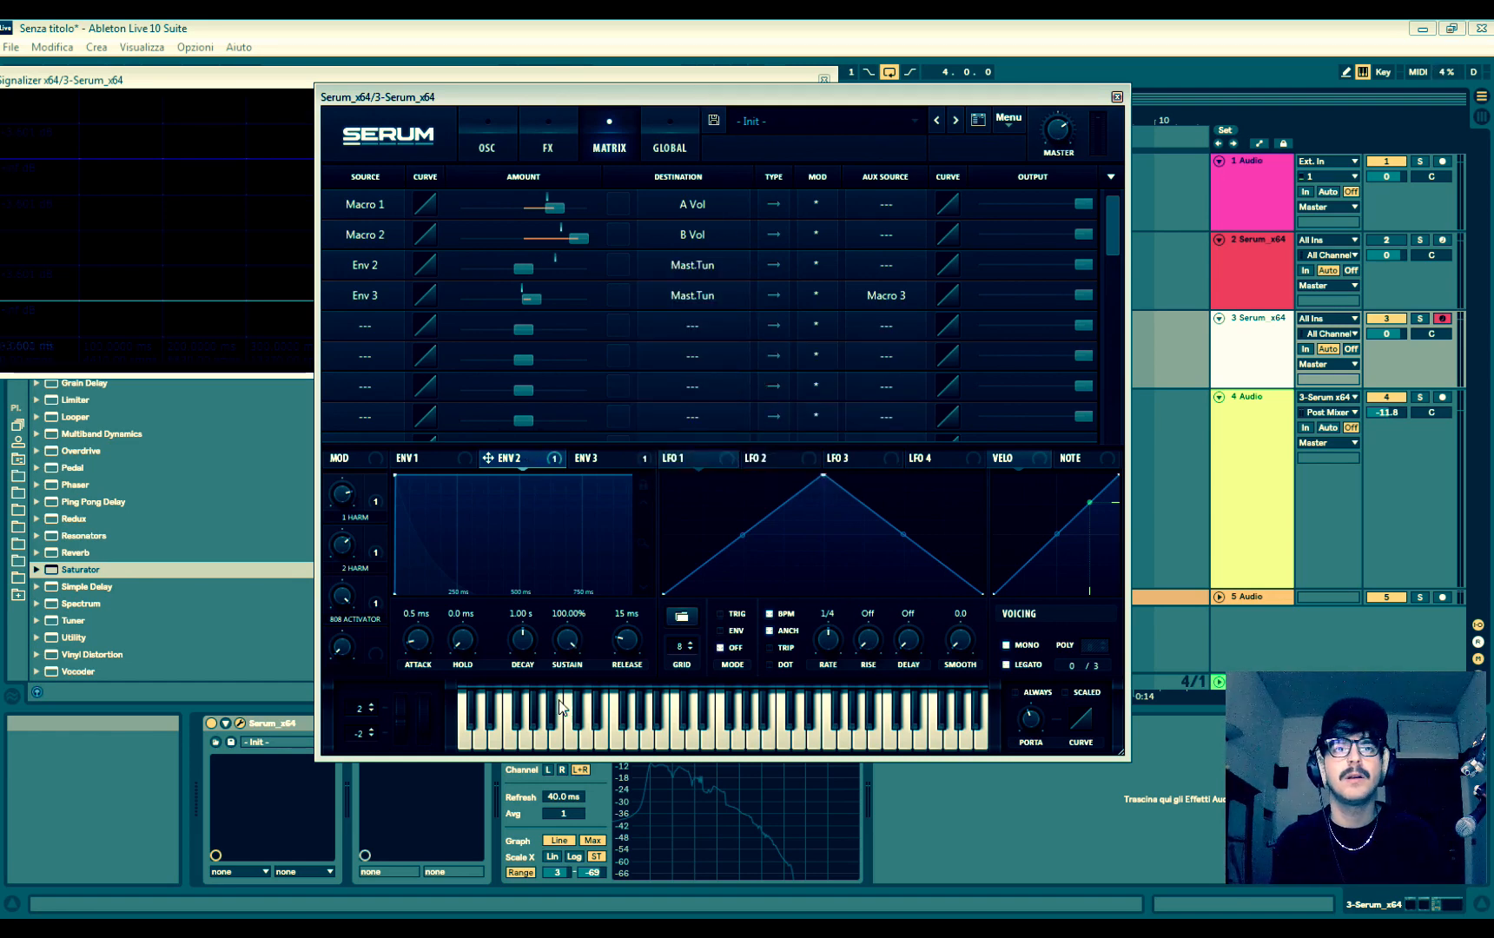
# - Set Envelope 2's sustain to 0% and decay to 24 ms, and give its master tuning modulation a positive amount
pyautogui.moveTo(567, 643); pyautogui.dragTo(571, 693)
pyautogui.moveTo(522, 641); pyautogui.dragTo(521, 695)
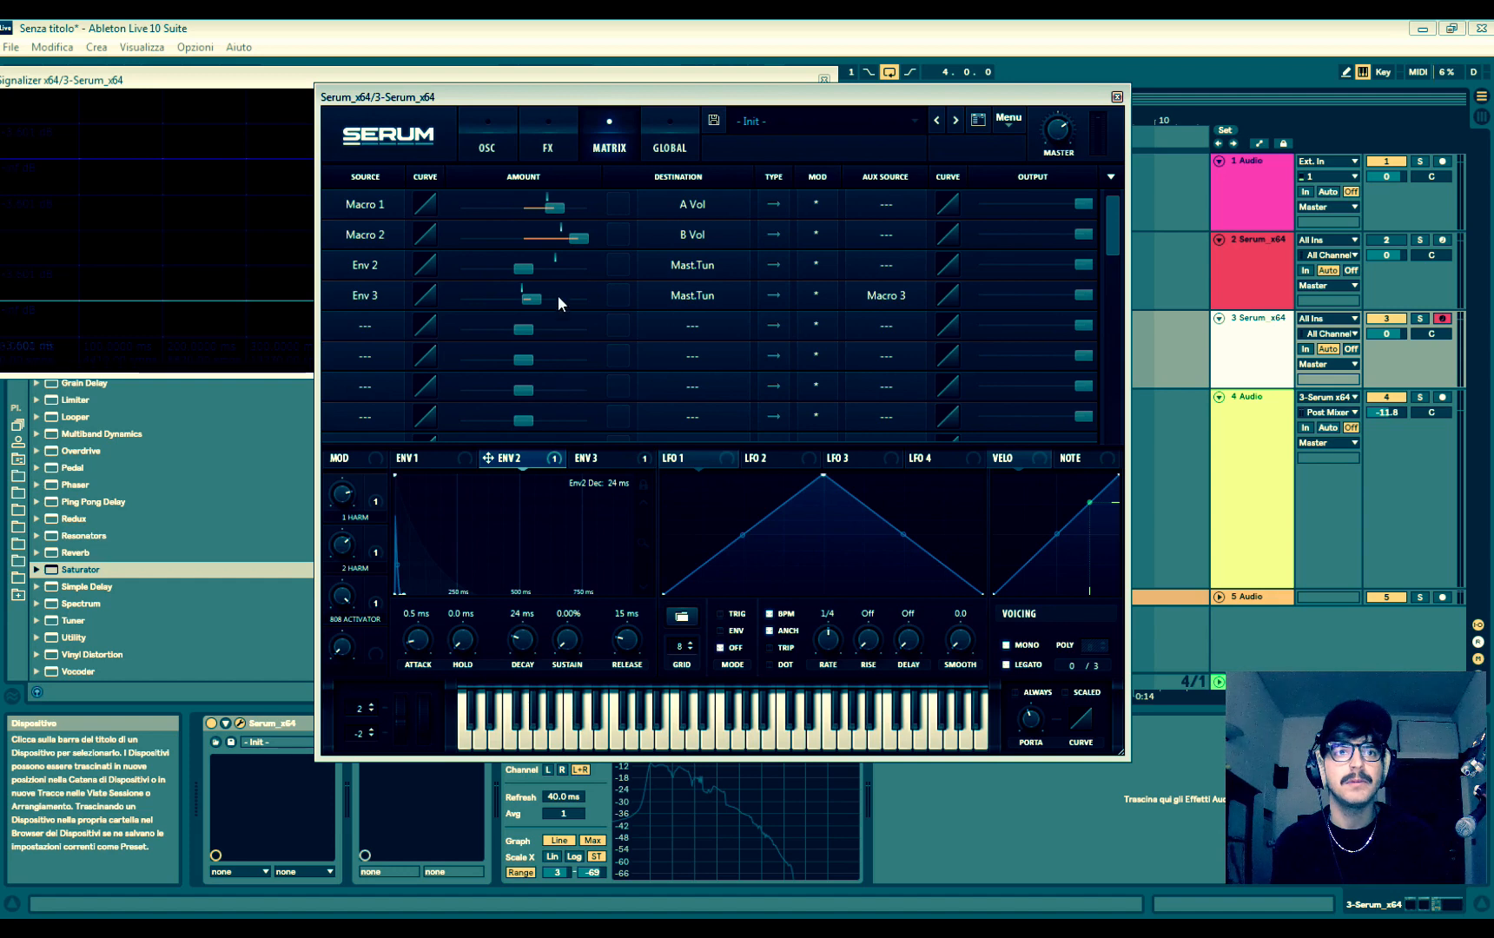
pyautogui.moveTo(522, 268); pyautogui.dragTo(554, 264)
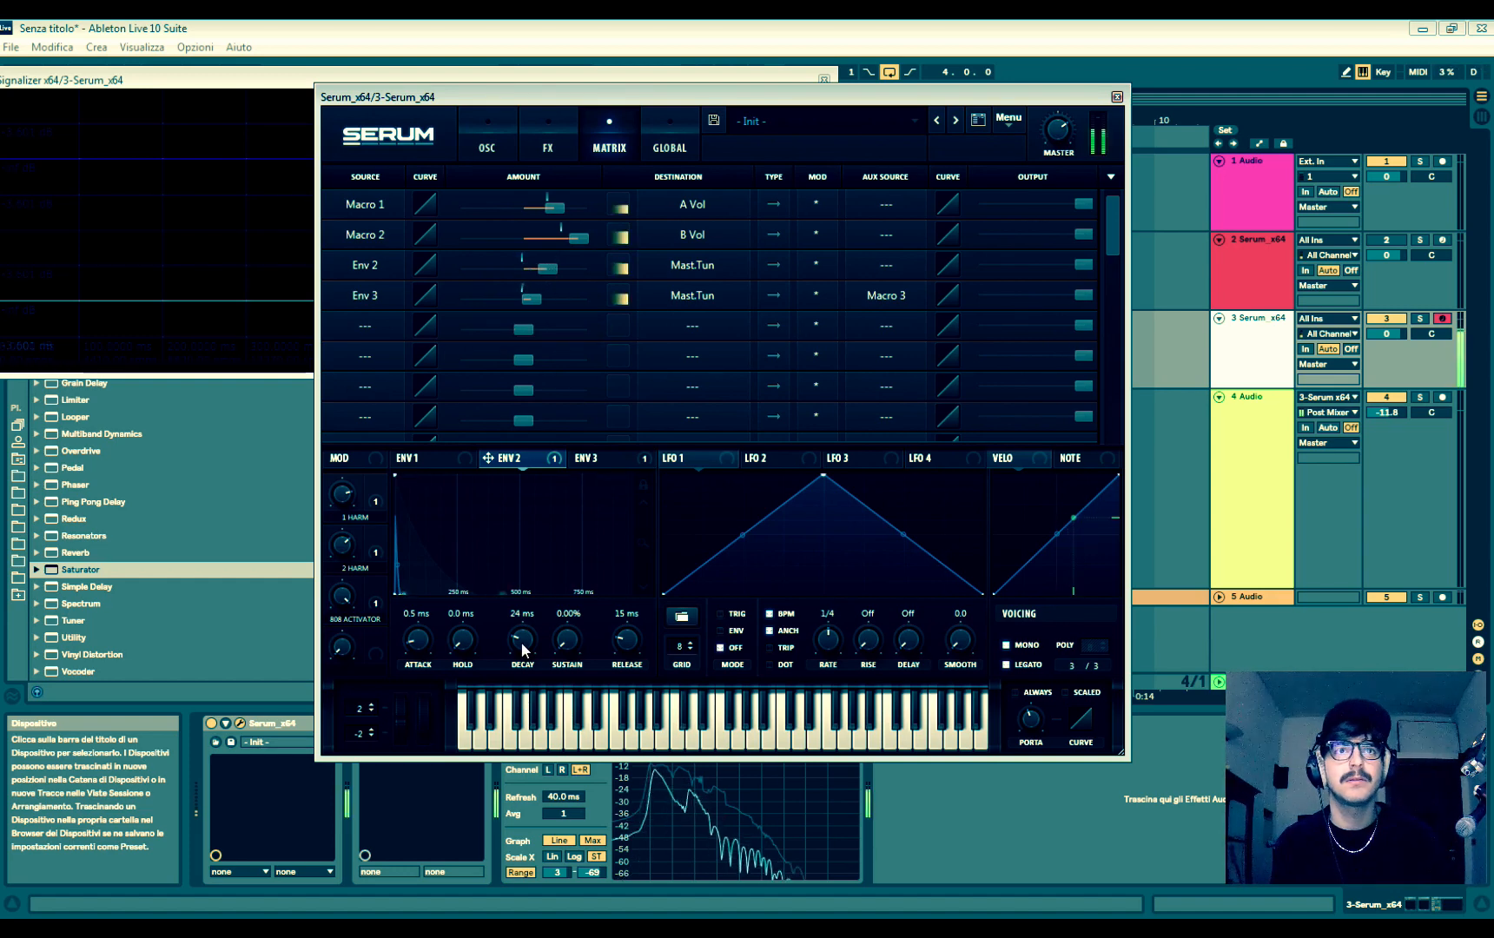
# - Shorten Envelope 2's decay to 11 ms
pyautogui.moveTo(522, 648)
pyautogui.mouseDown()
pyautogui.moveTo(523, 665)
pyautogui.moveTo(523, 635)
pyautogui.moveTo(527, 660)
pyautogui.mouseUp()
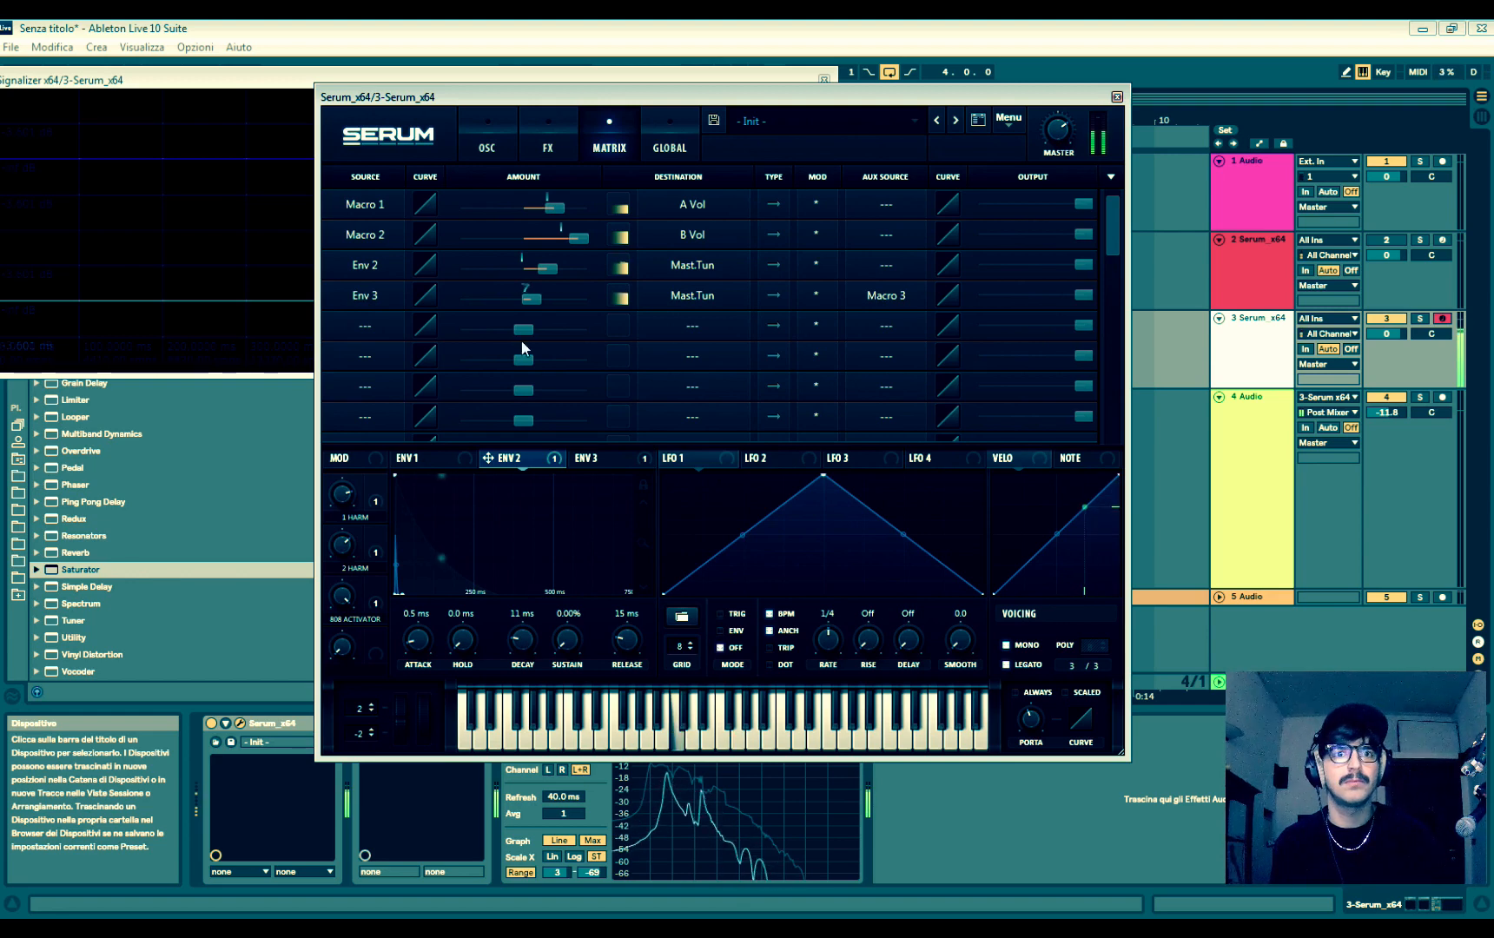
# - Enable the Tube distortion effect in Serum and raise its drive
pyautogui.click(548, 140)
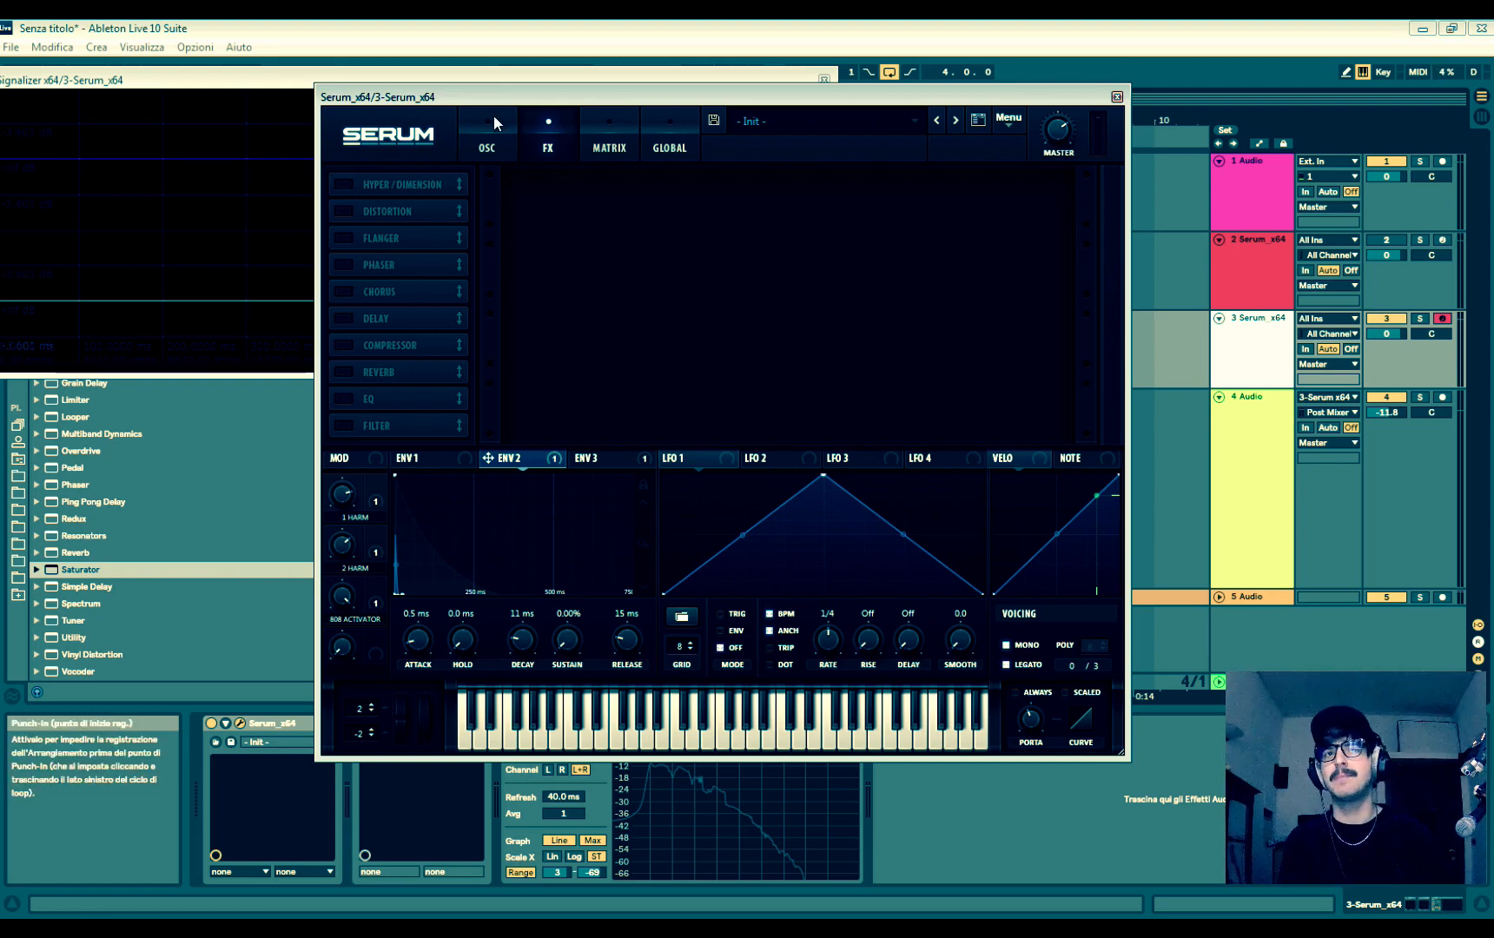
pyautogui.moveTo(492, 97); pyautogui.dragTo(594, 153)
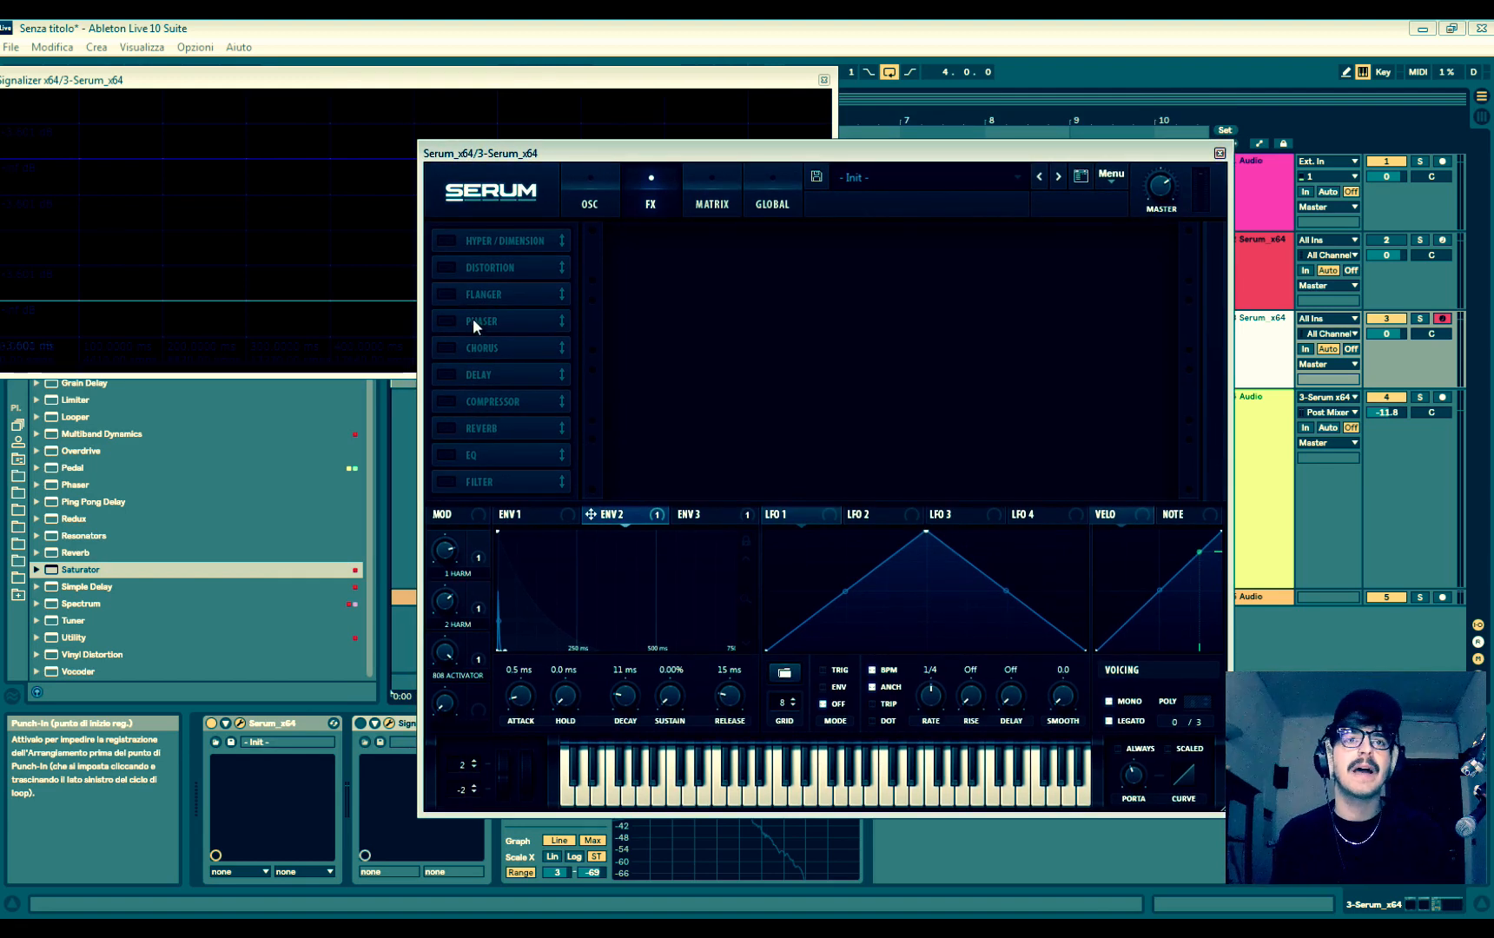
pyautogui.click(447, 268)
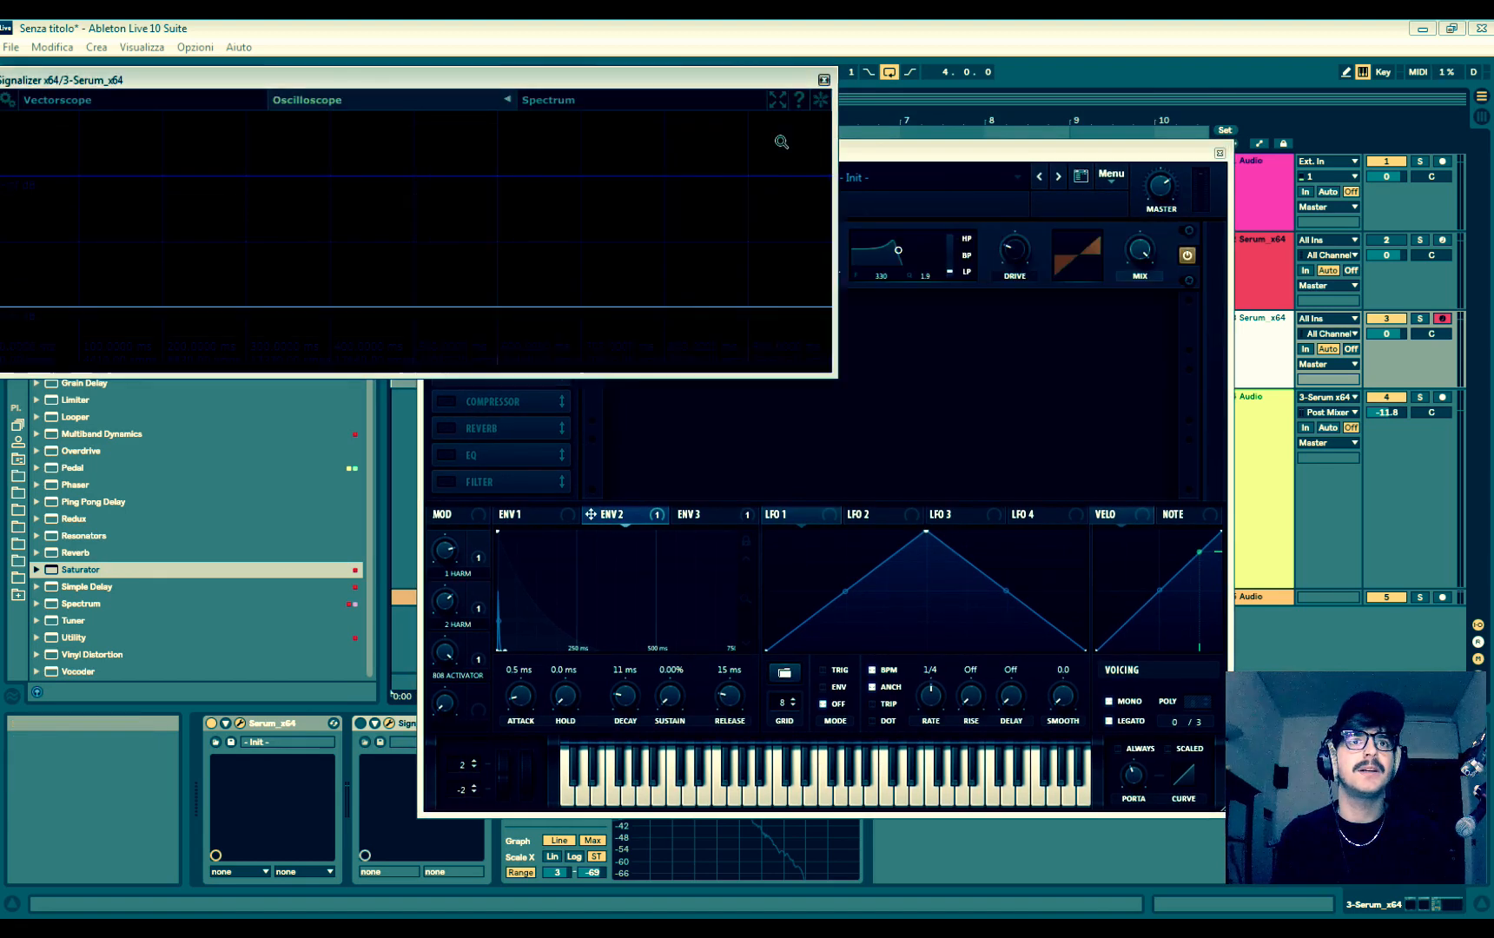
pyautogui.moveTo(801, 153); pyautogui.dragTo(540, 92)
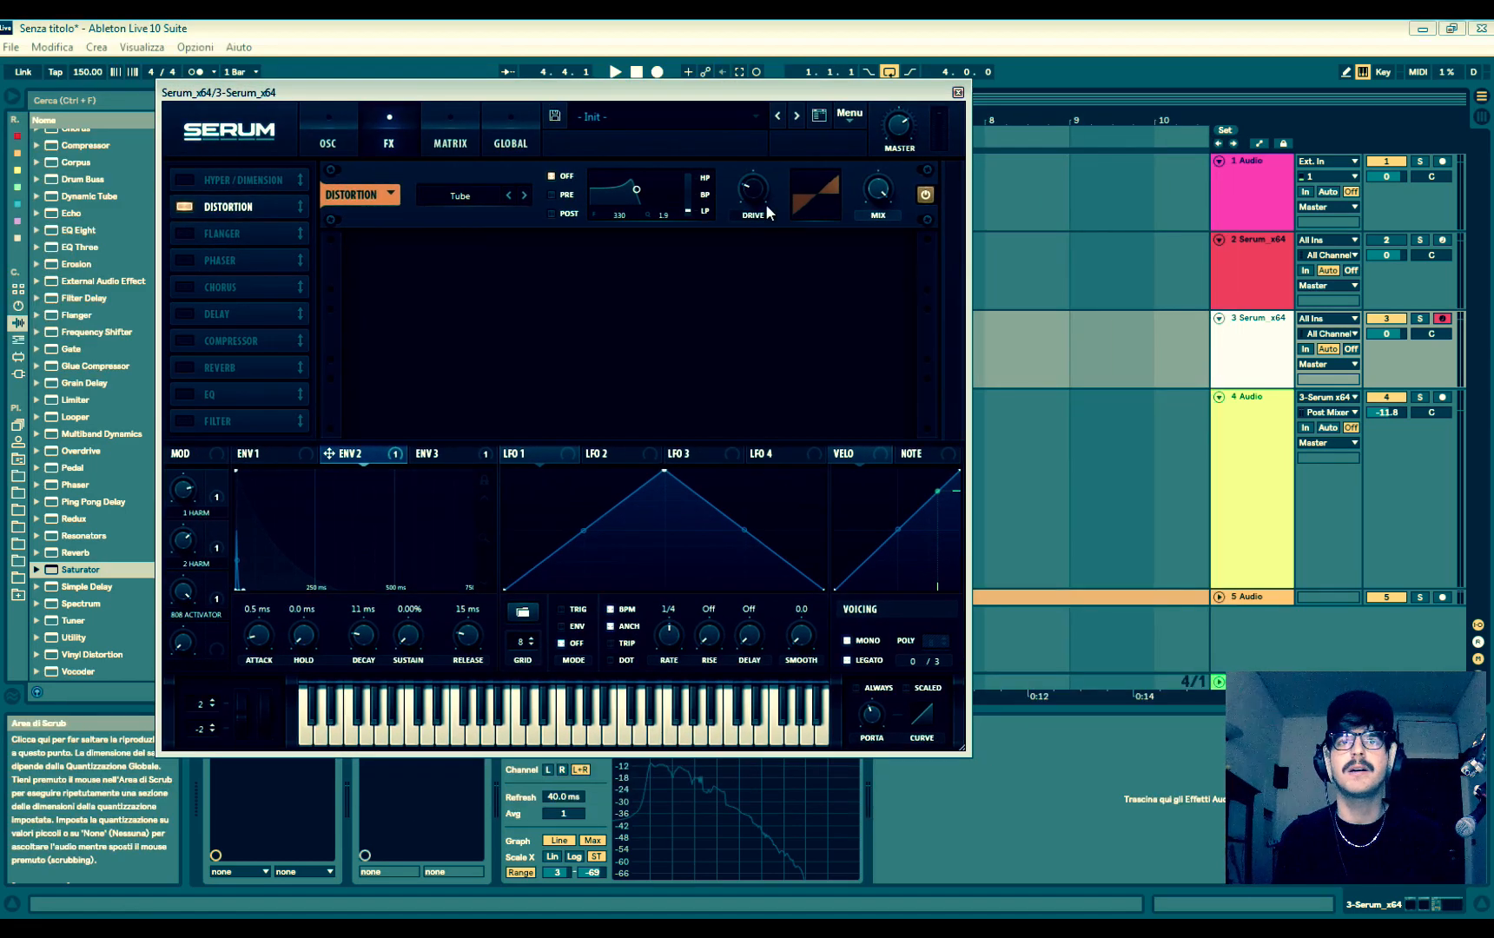
pyautogui.moveTo(768, 212)
pyautogui.mouseDown()
pyautogui.moveTo(765, 110)
pyautogui.moveTo(773, 167)
pyautogui.moveTo(757, 189)
pyautogui.mouseUp()
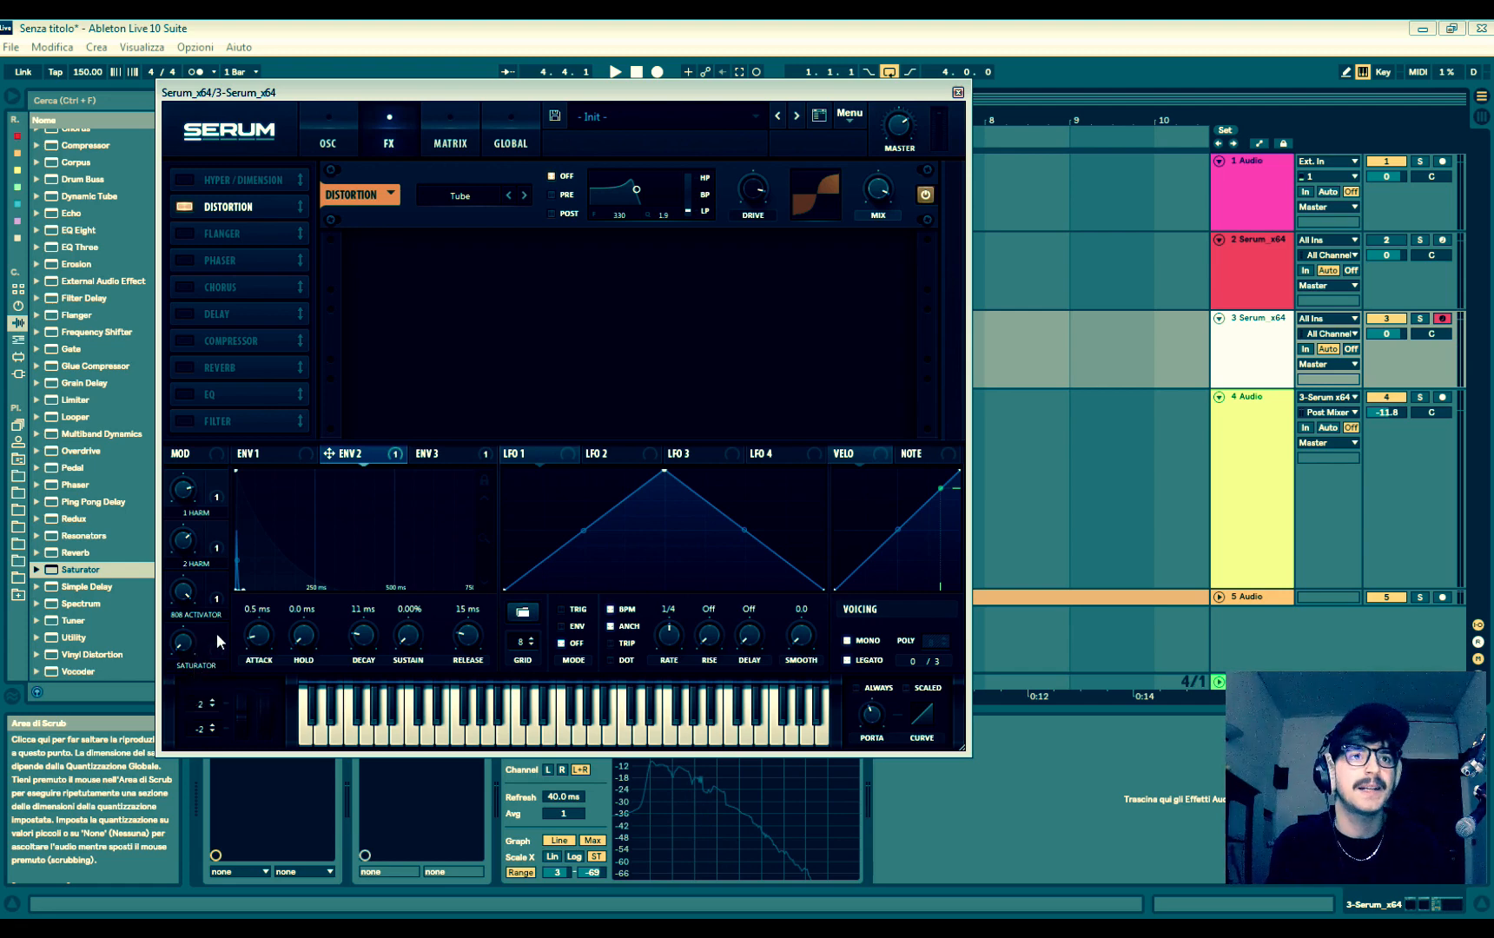
# - Route the SATURATOR macro to the distortion's drive and mix, adjusting the macro and the mix modulation amount
pyautogui.moveTo(219, 641); pyautogui.dragTo(218, 645)
pyautogui.moveTo(761, 187); pyautogui.dragTo(760, 188)
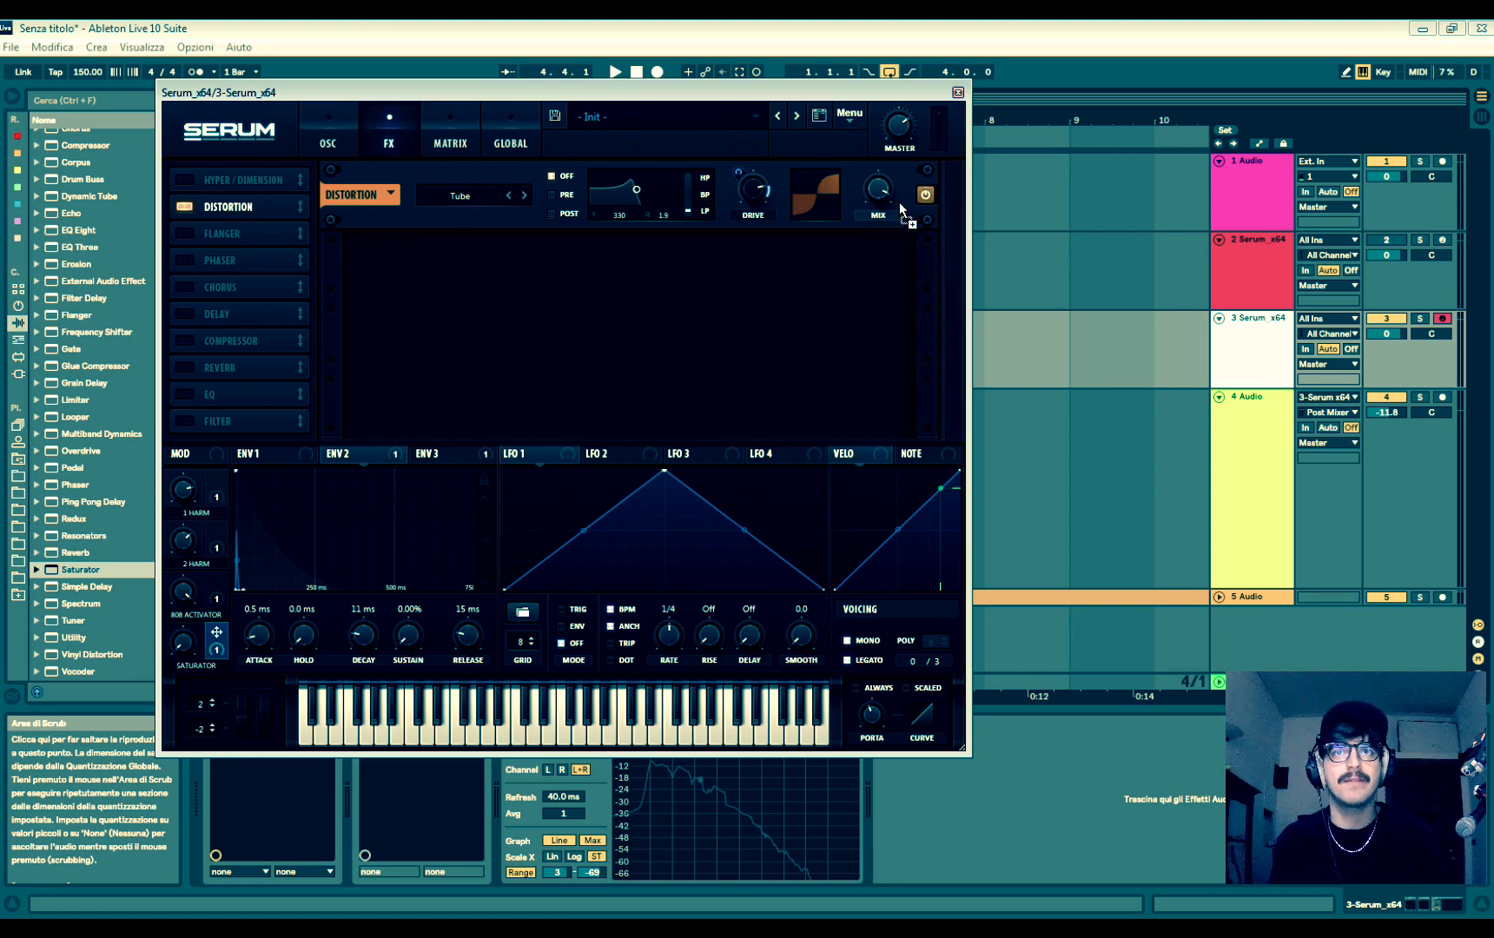
pyautogui.moveTo(904, 211); pyautogui.dragTo(878, 193)
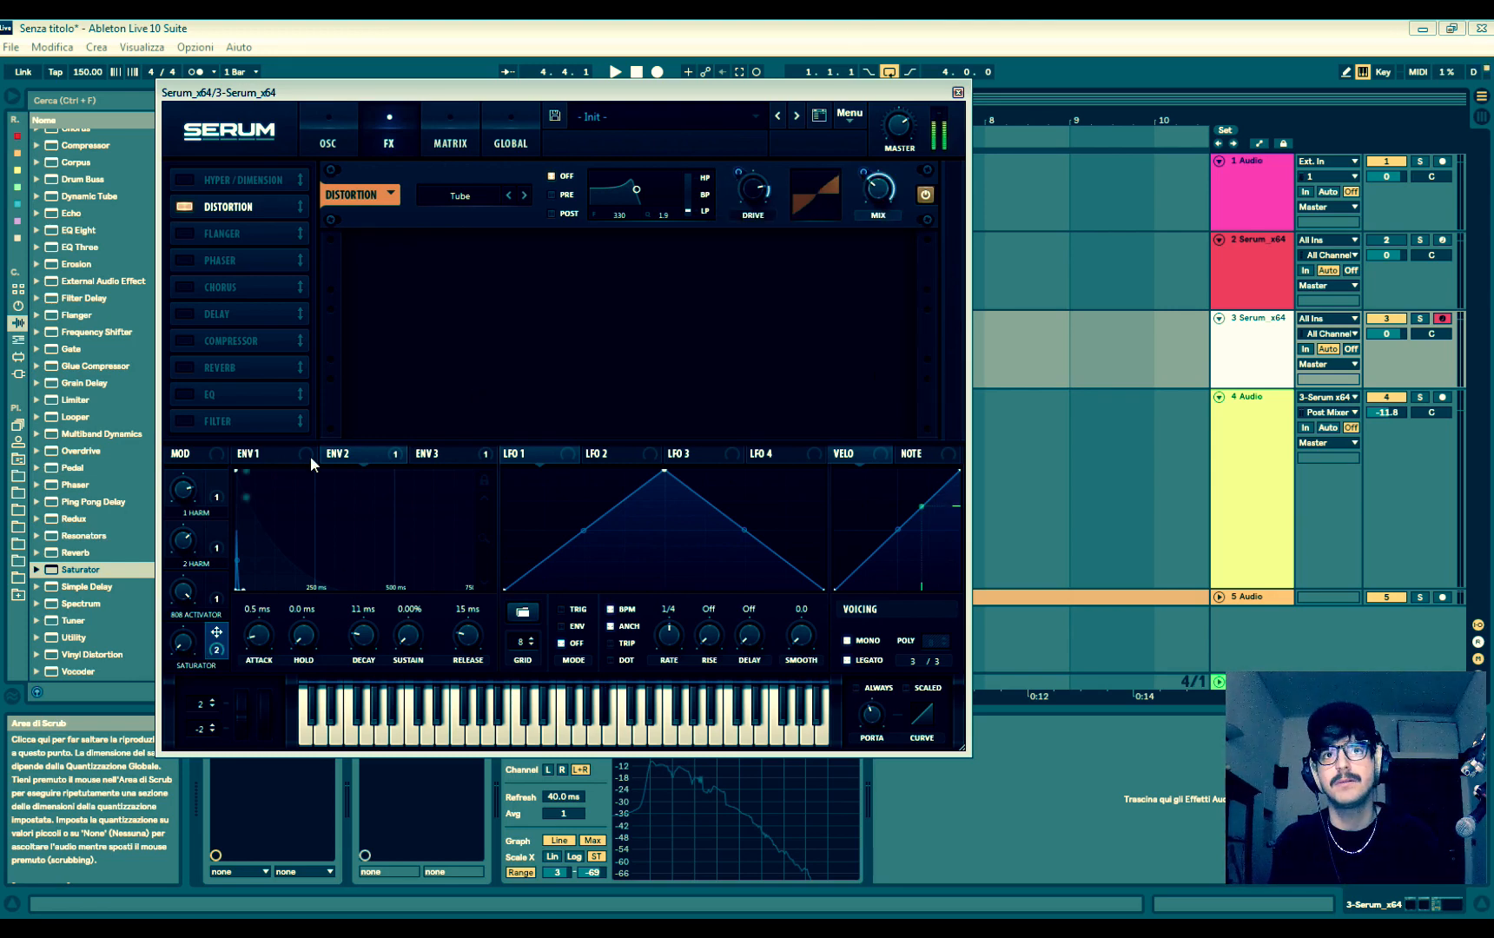
pyautogui.moveTo(189, 647); pyautogui.dragTo(189, 636)
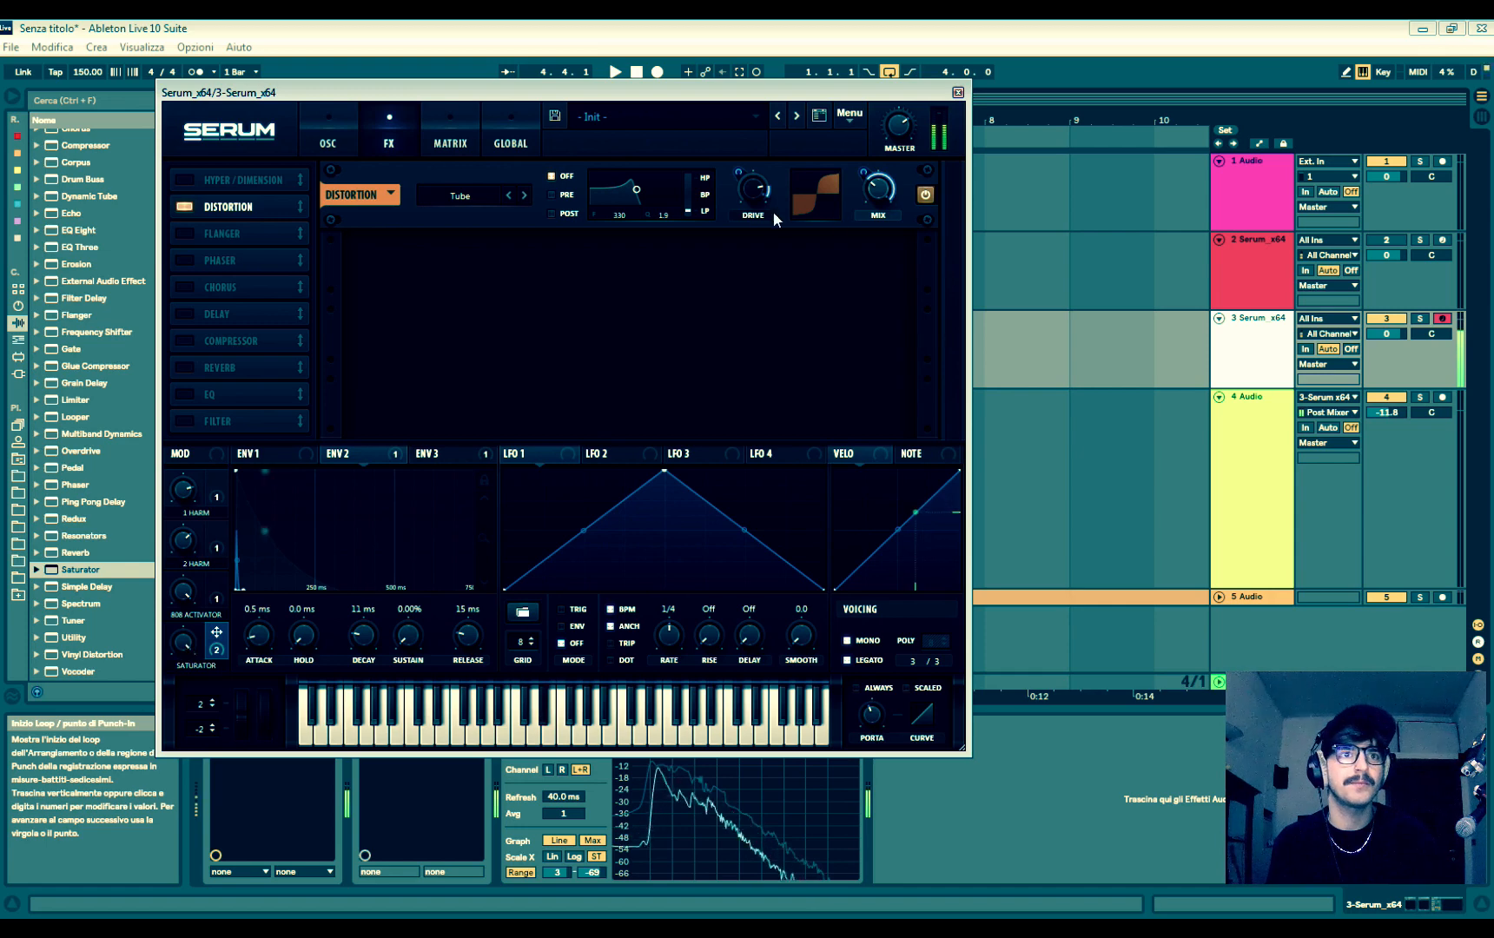
pyautogui.moveTo(866, 171); pyautogui.dragTo(866, 219)
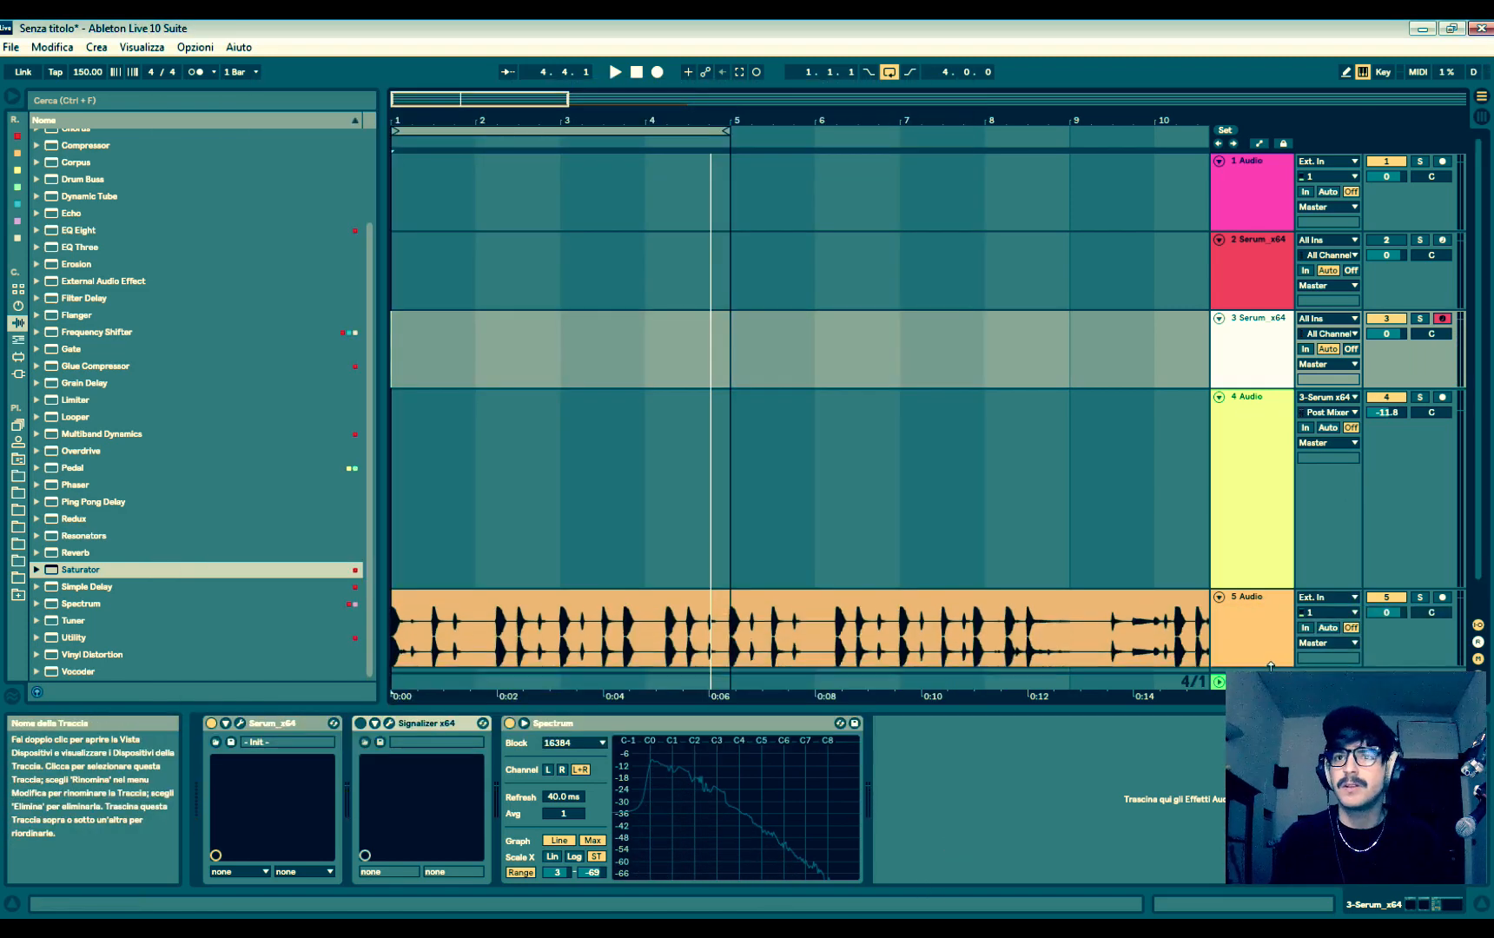
# - Play the arrangement from the audio clip on track 5 and reopen Serum on track 3
pyautogui.click(524, 556)
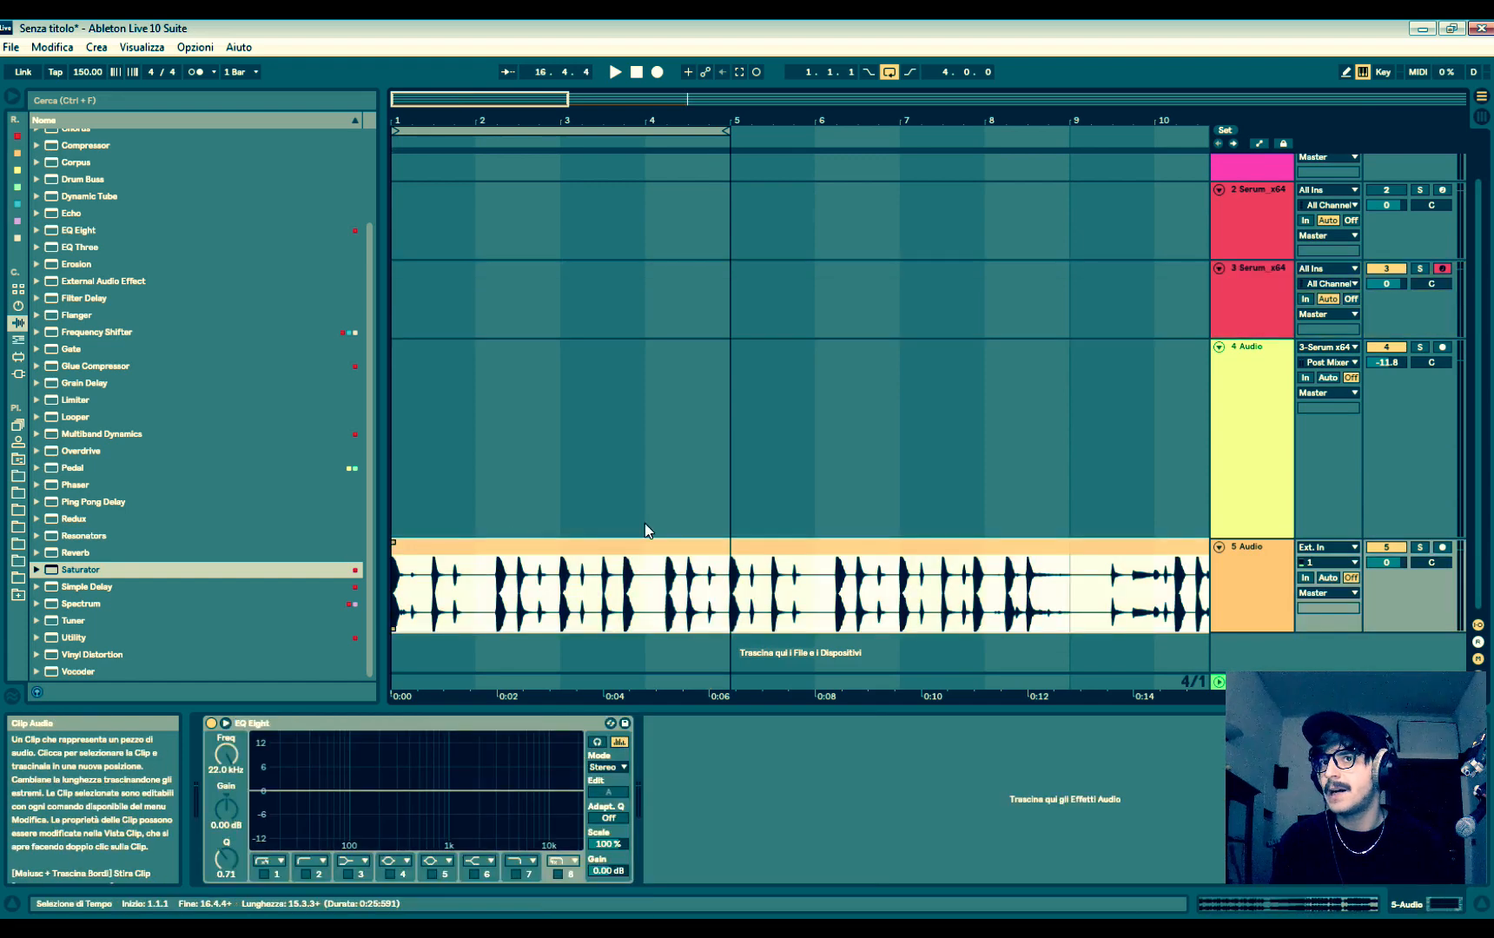
pyautogui.press('space')
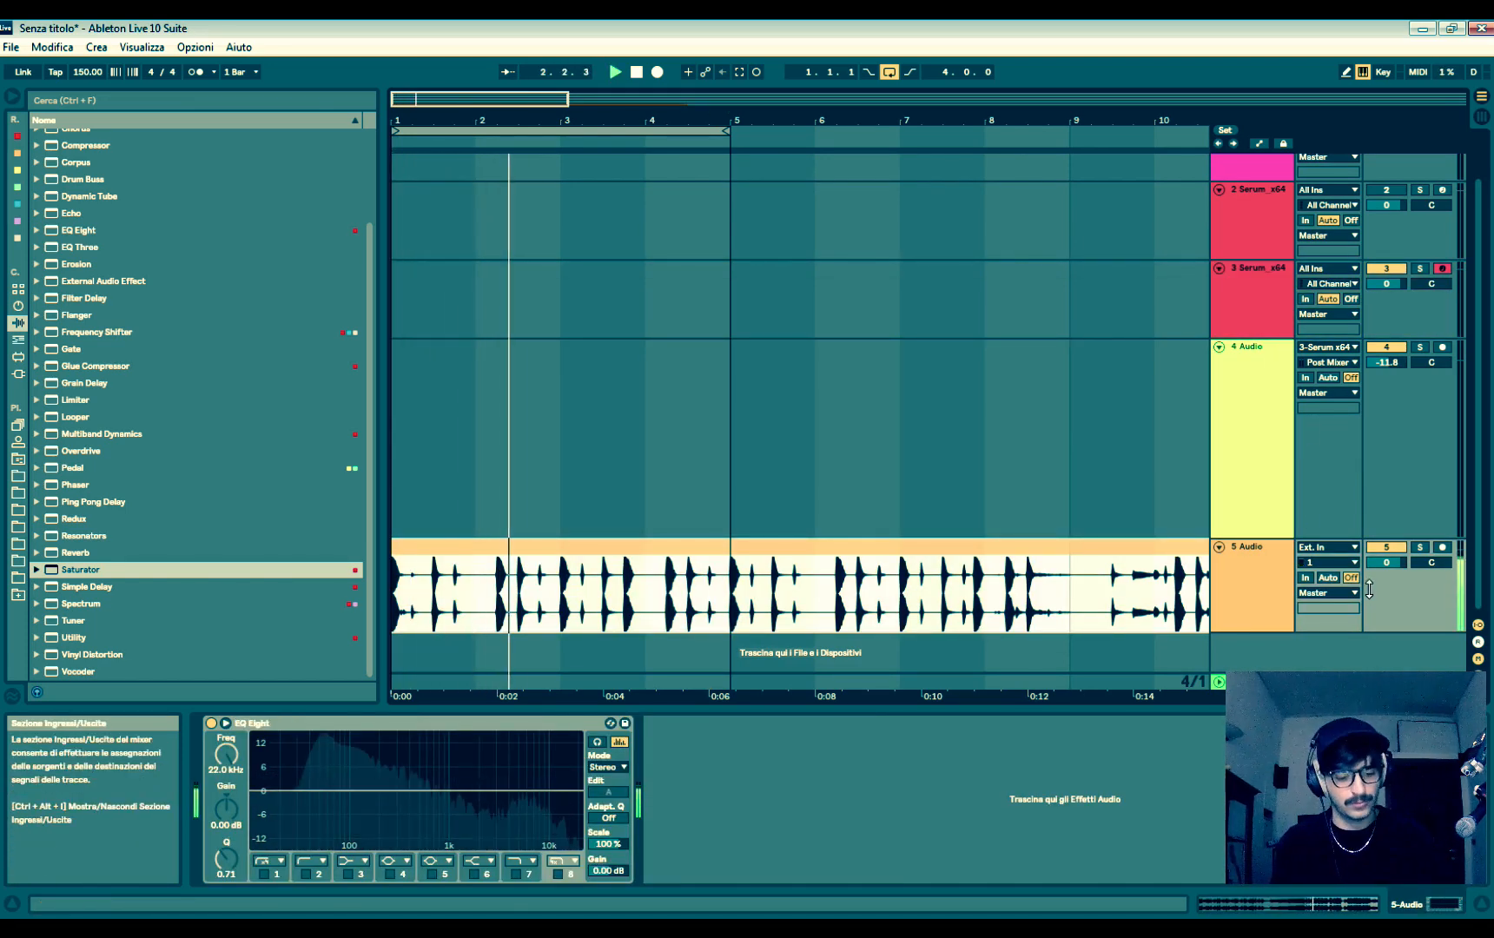
pyautogui.click(1270, 303)
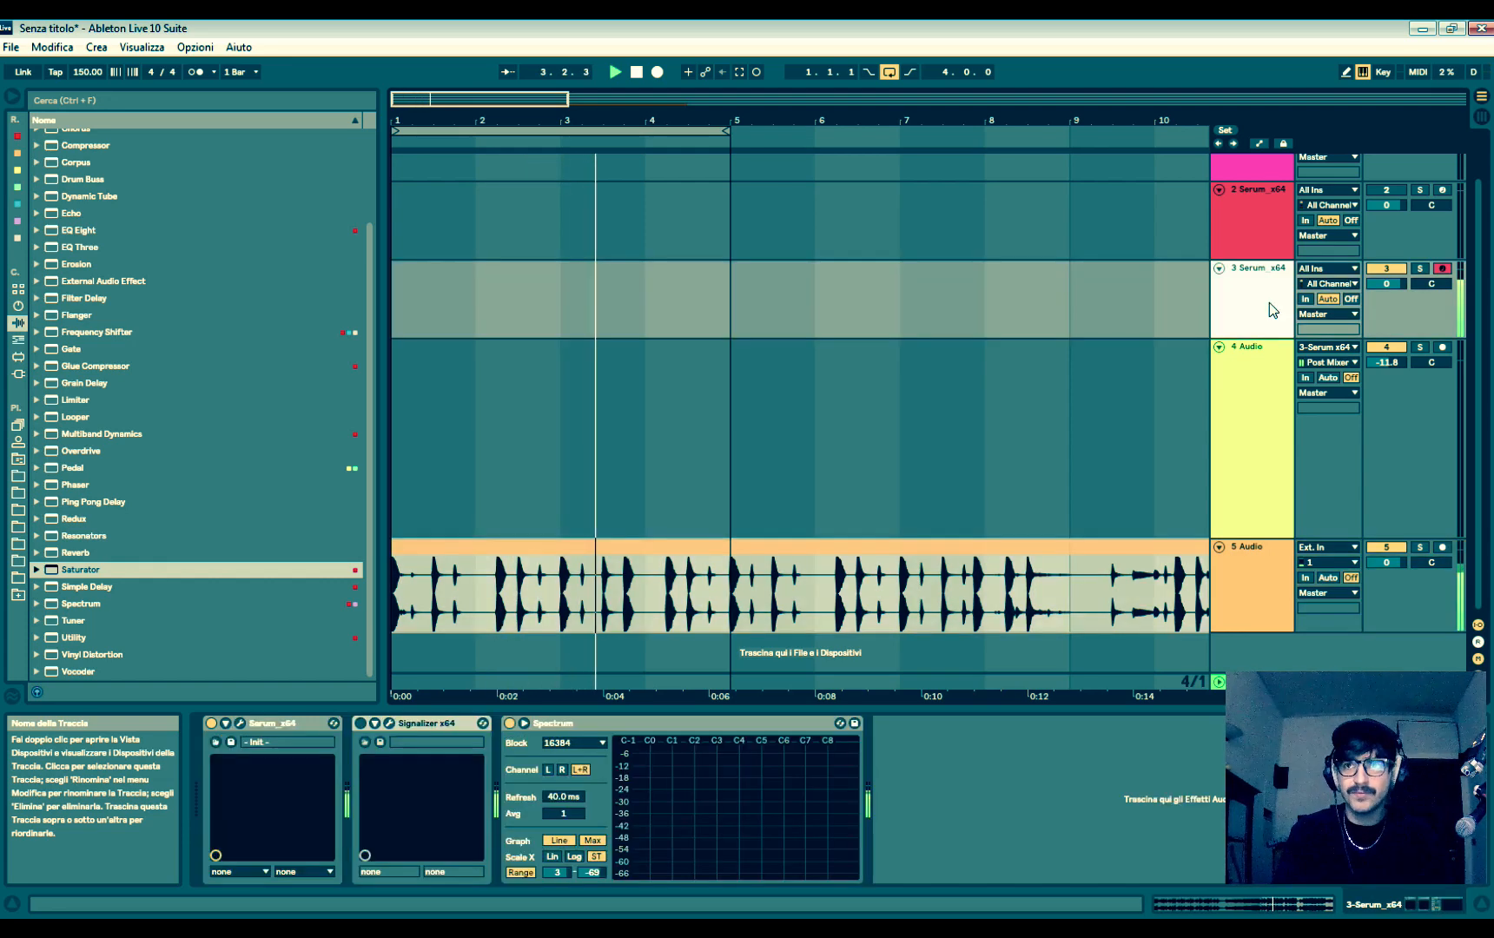
pyautogui.click(240, 725)
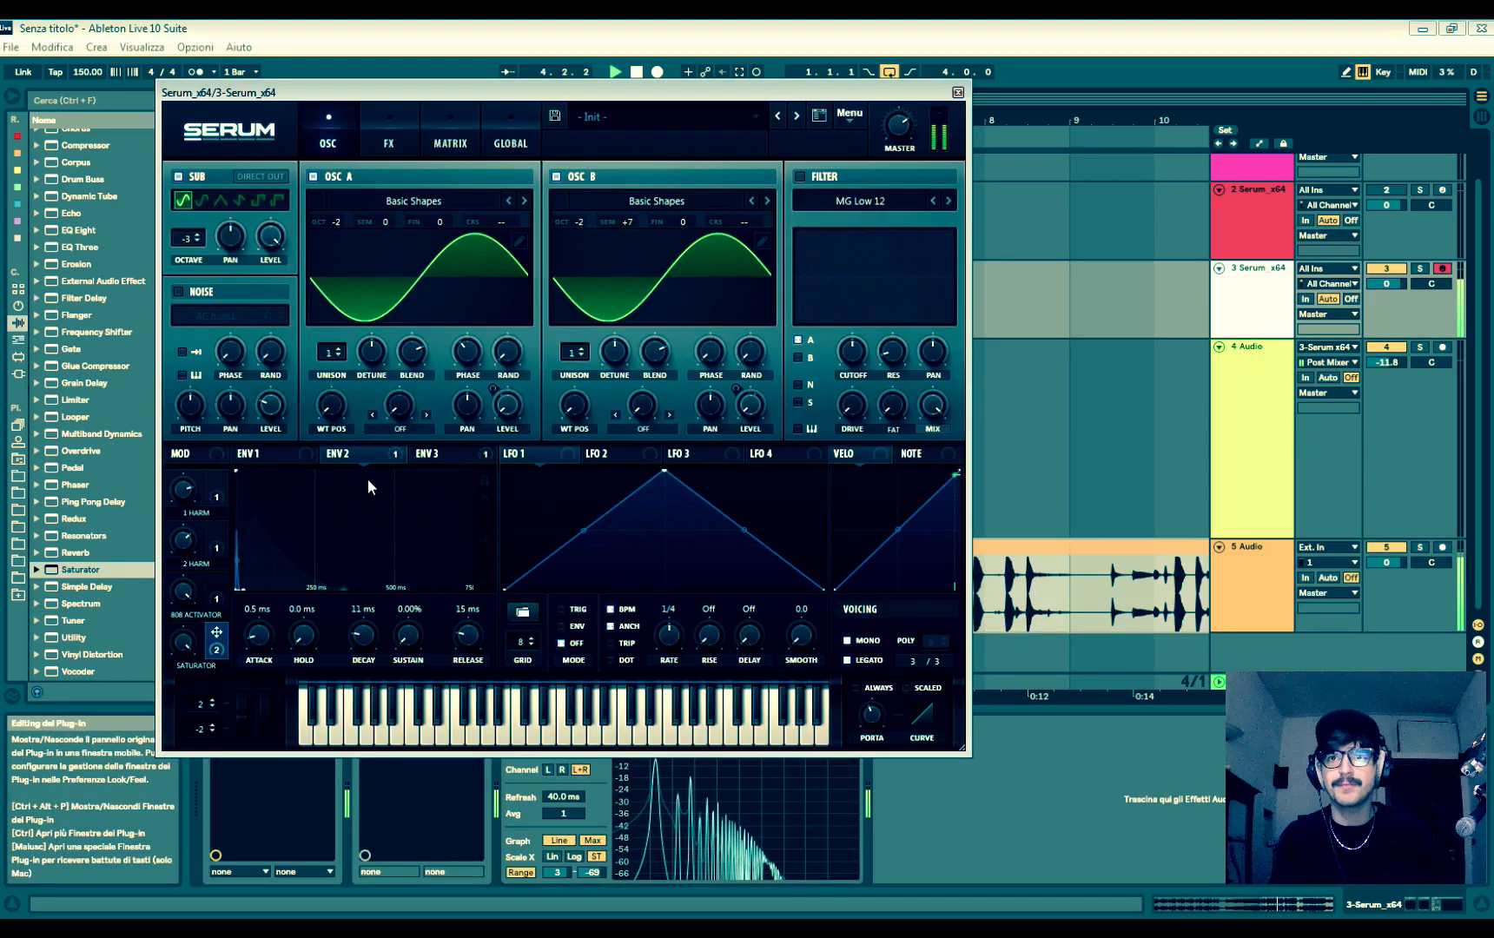
# - Lengthen Envelope 3's decay to 324 ms and close the Serum window
pyautogui.click(475, 454)
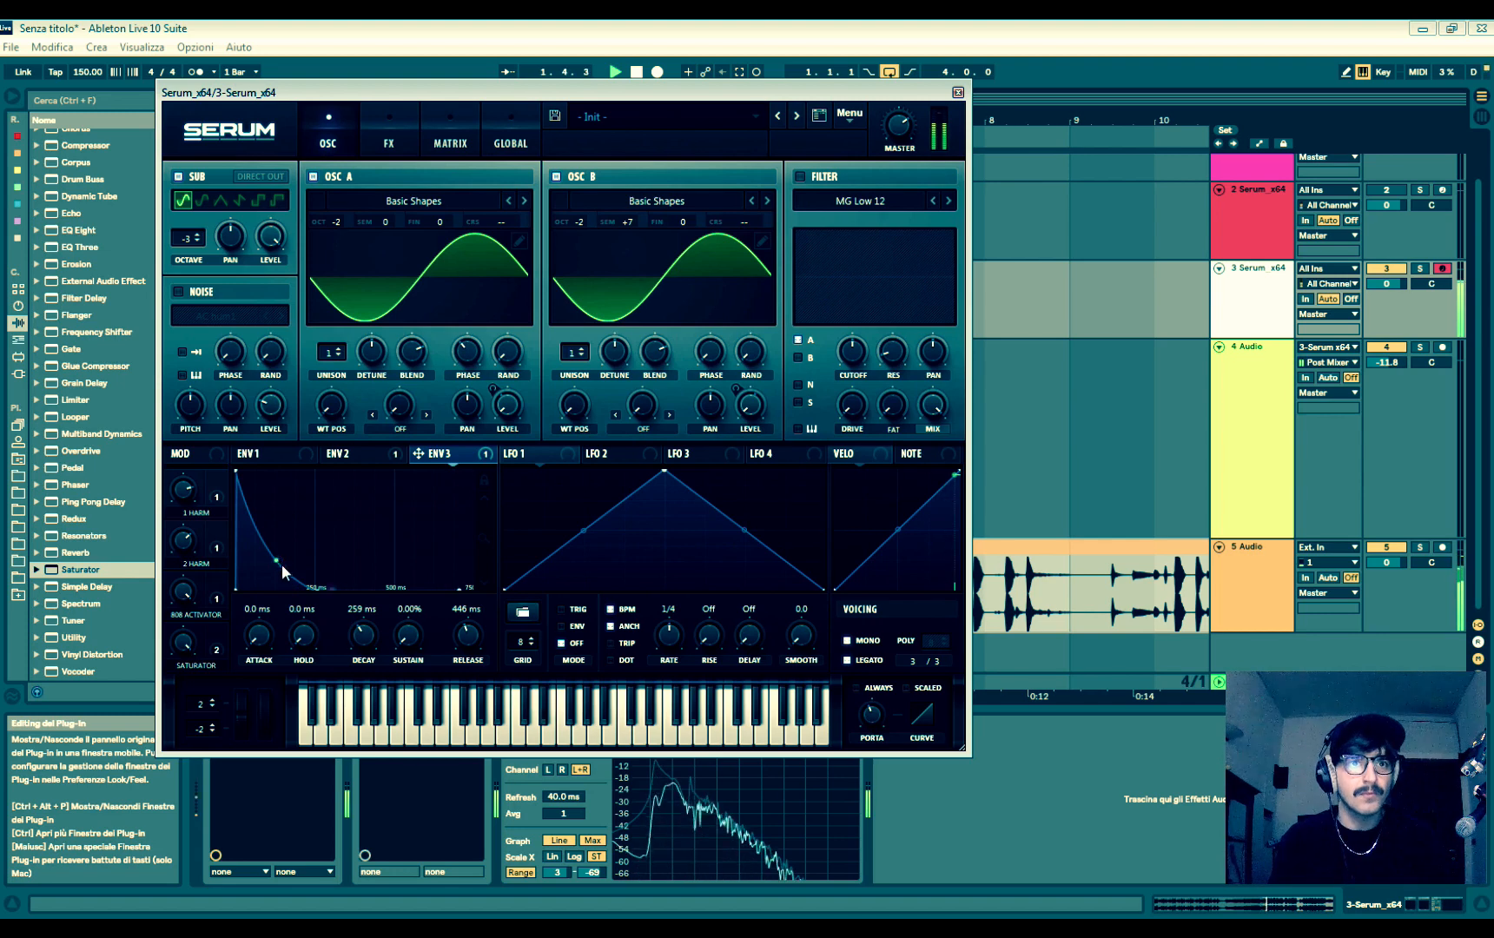
pyautogui.moveTo(283, 567); pyautogui.dragTo(285, 579)
pyautogui.moveTo(361, 642); pyautogui.dragTo(369, 634)
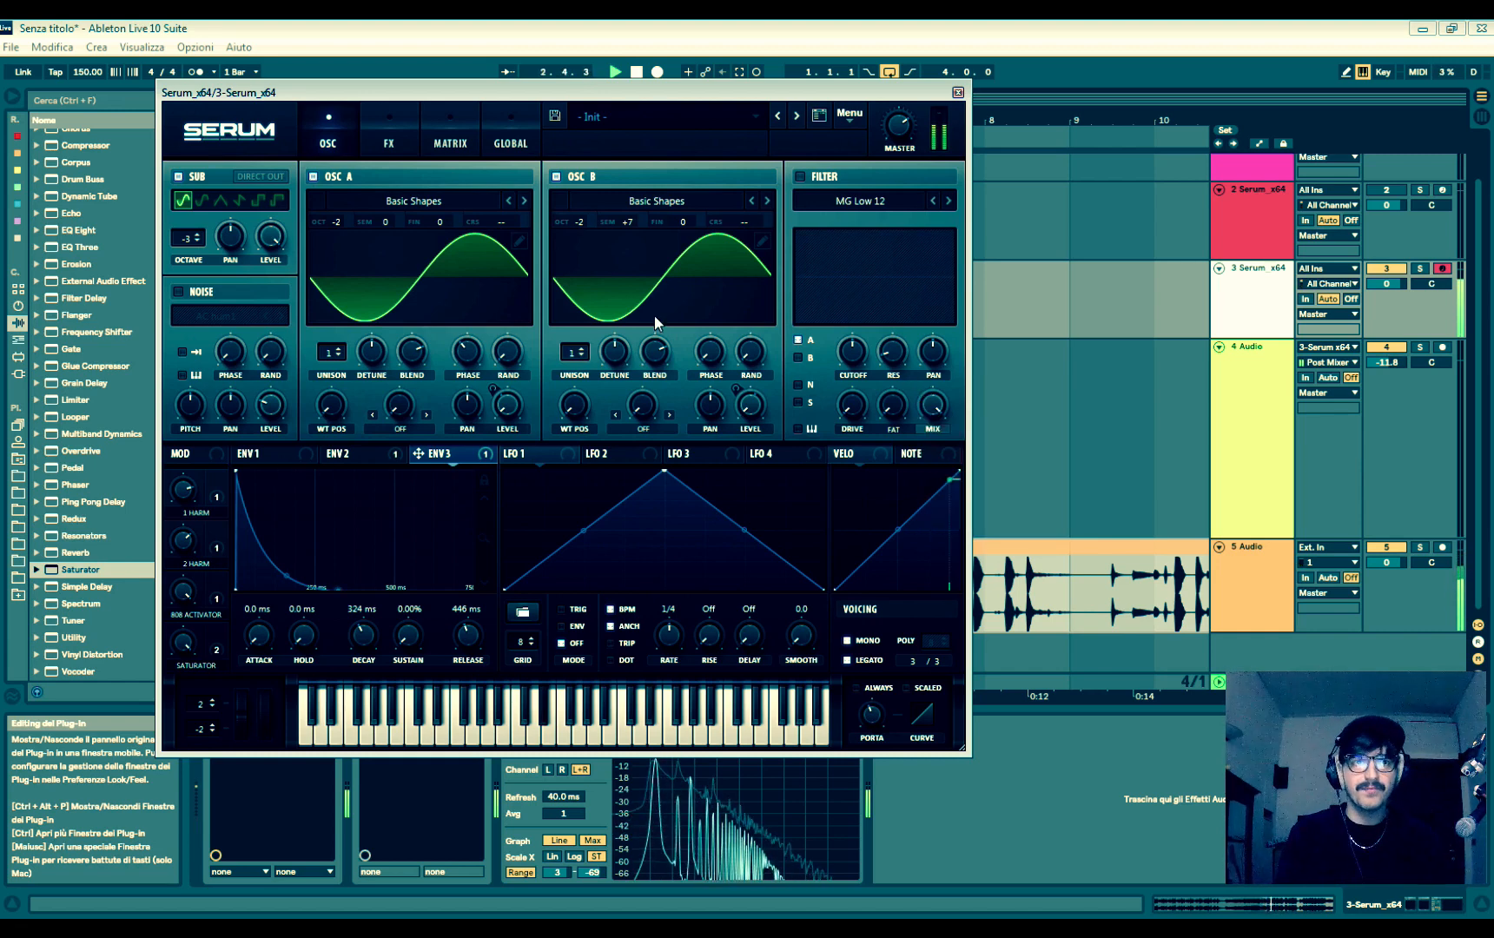
pyautogui.click(958, 92)
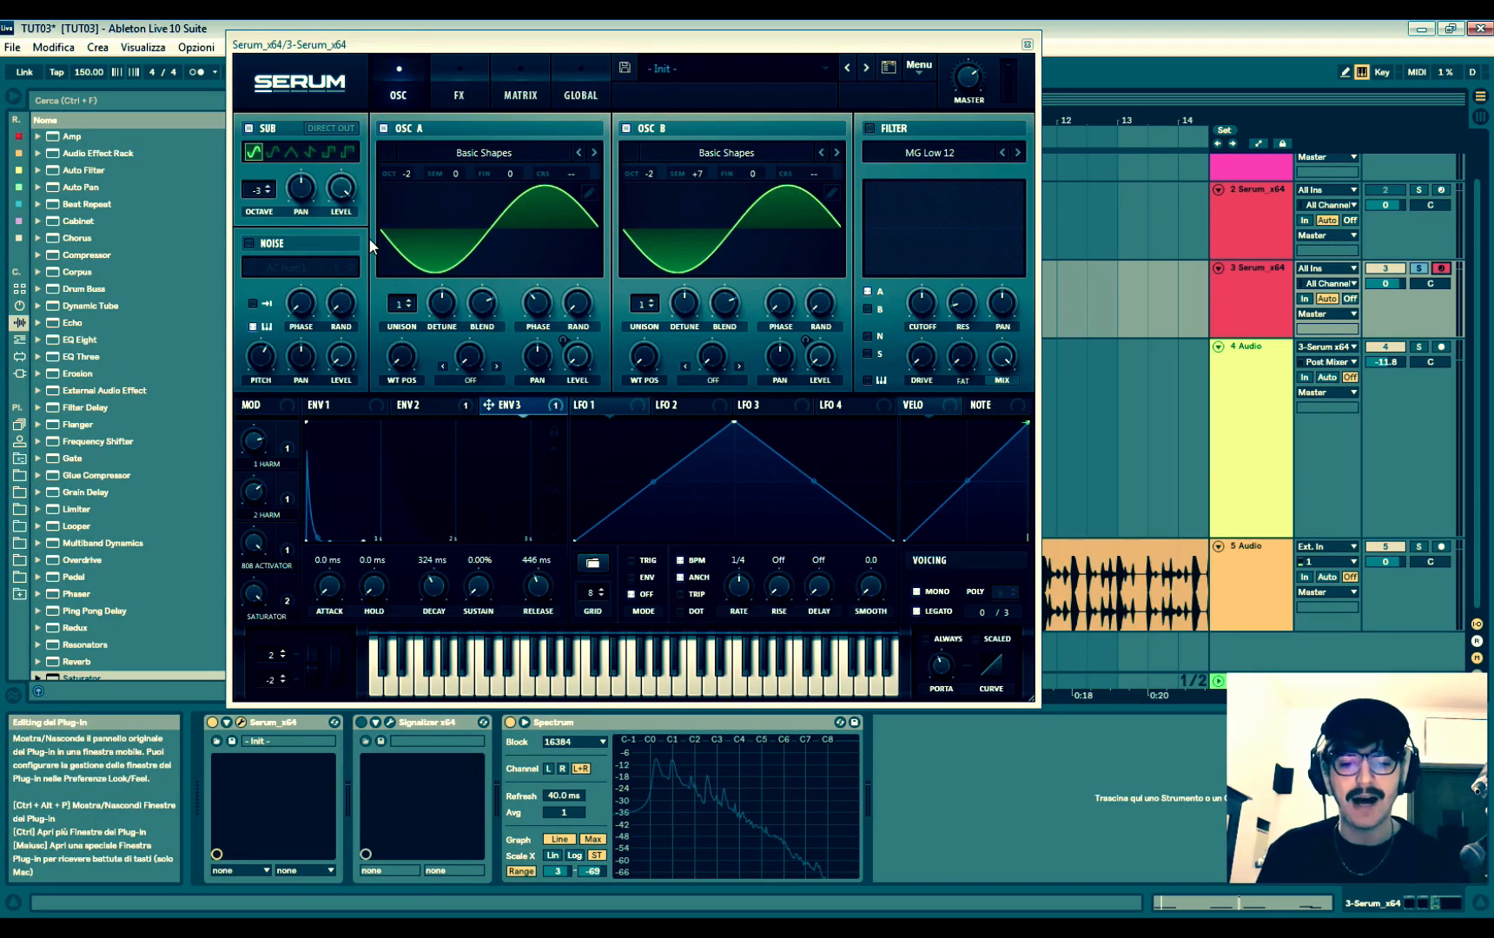
# - Enable the AC hum1 noise oscillator and modulate its level with Envelope 3 and the SATURATOR macro, adjusting level and macro
pyautogui.click(277, 248)
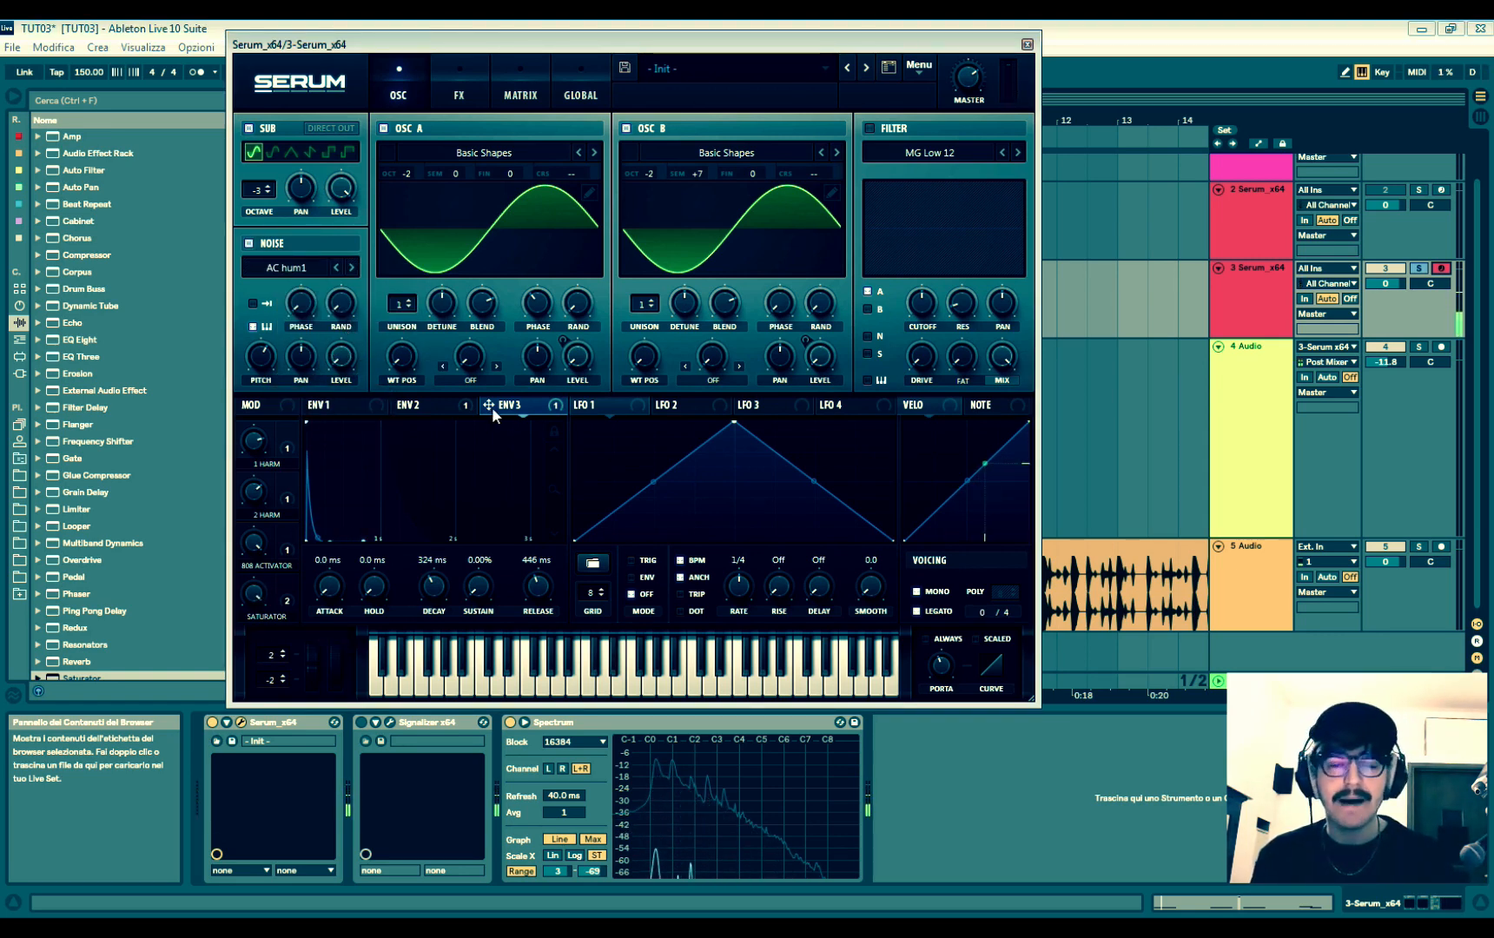
pyautogui.moveTo(350, 367); pyautogui.dragTo(337, 411)
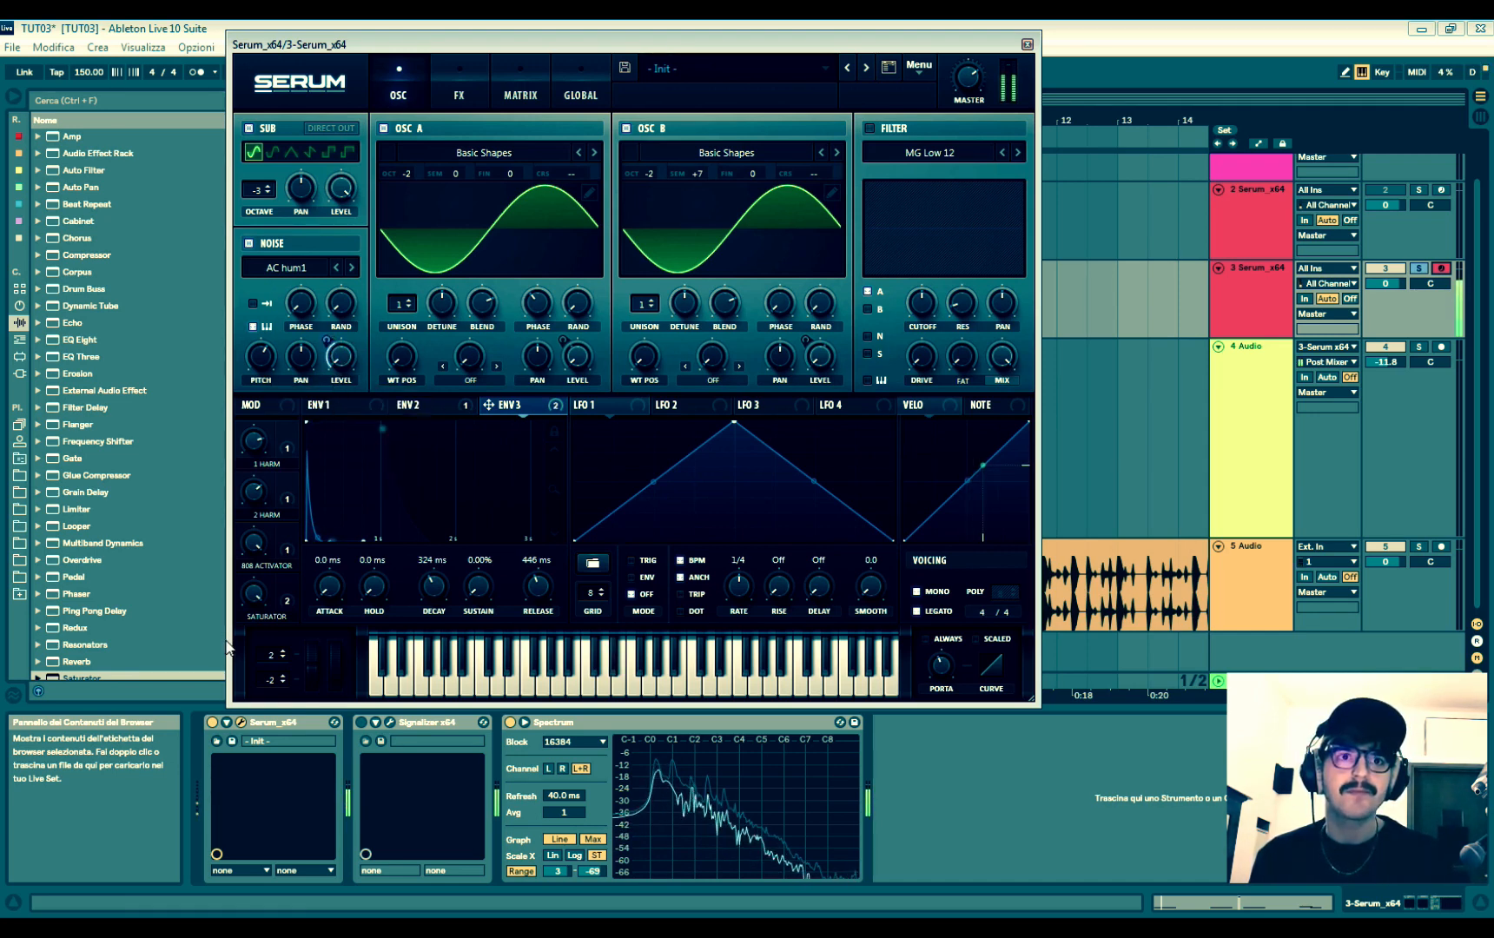
pyautogui.moveTo(290, 585); pyautogui.dragTo(338, 374)
pyautogui.moveTo(326, 339); pyautogui.dragTo(320, 432)
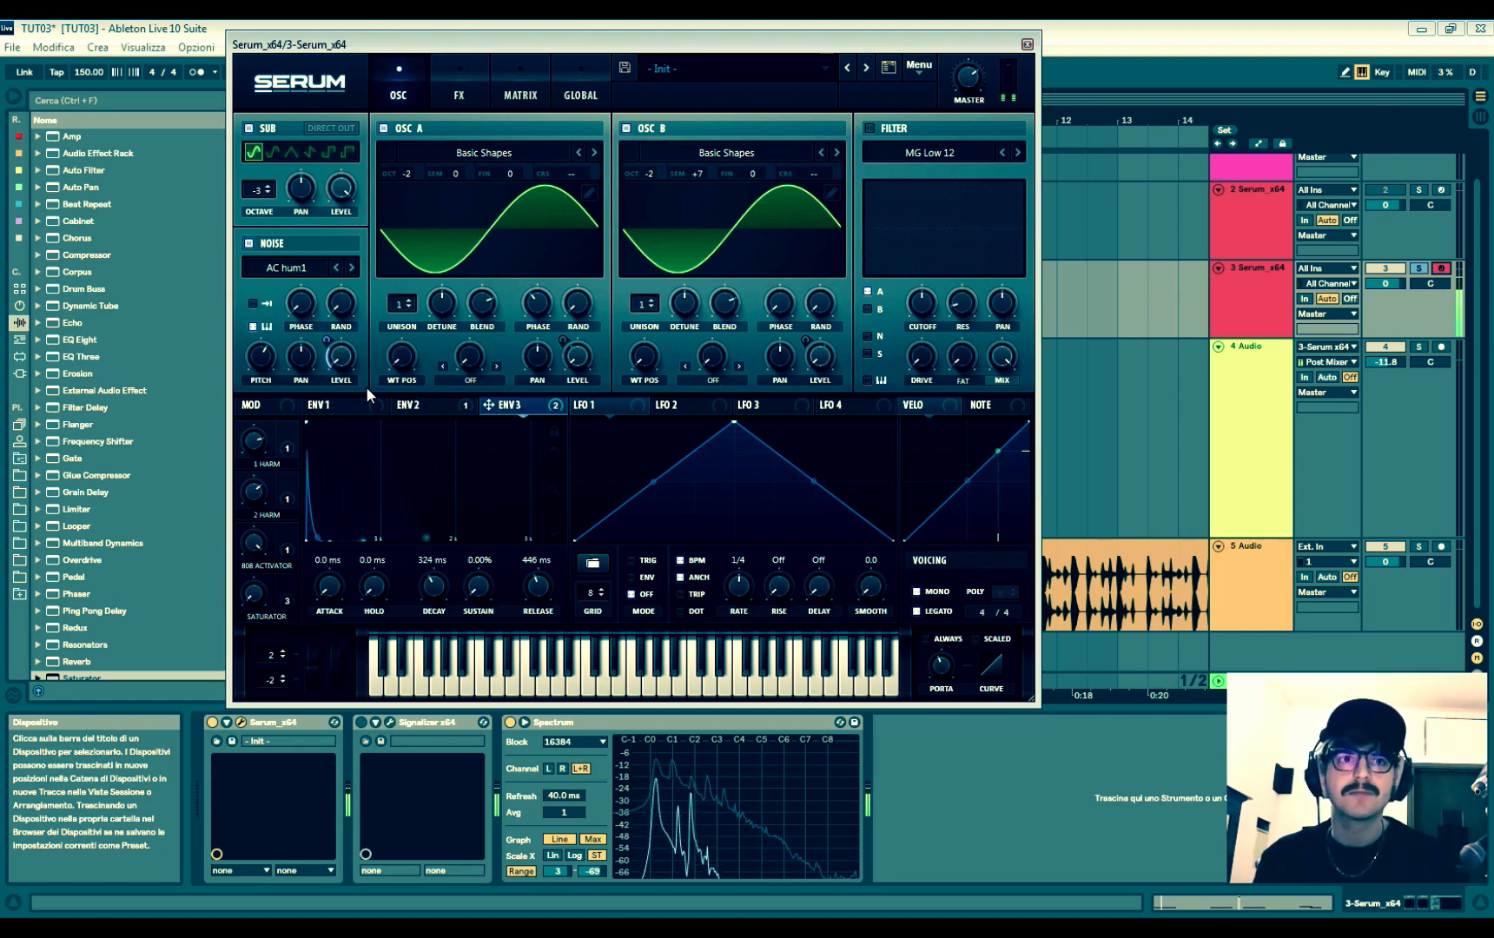
pyautogui.moveTo(256, 608); pyautogui.dragTo(253, 571)
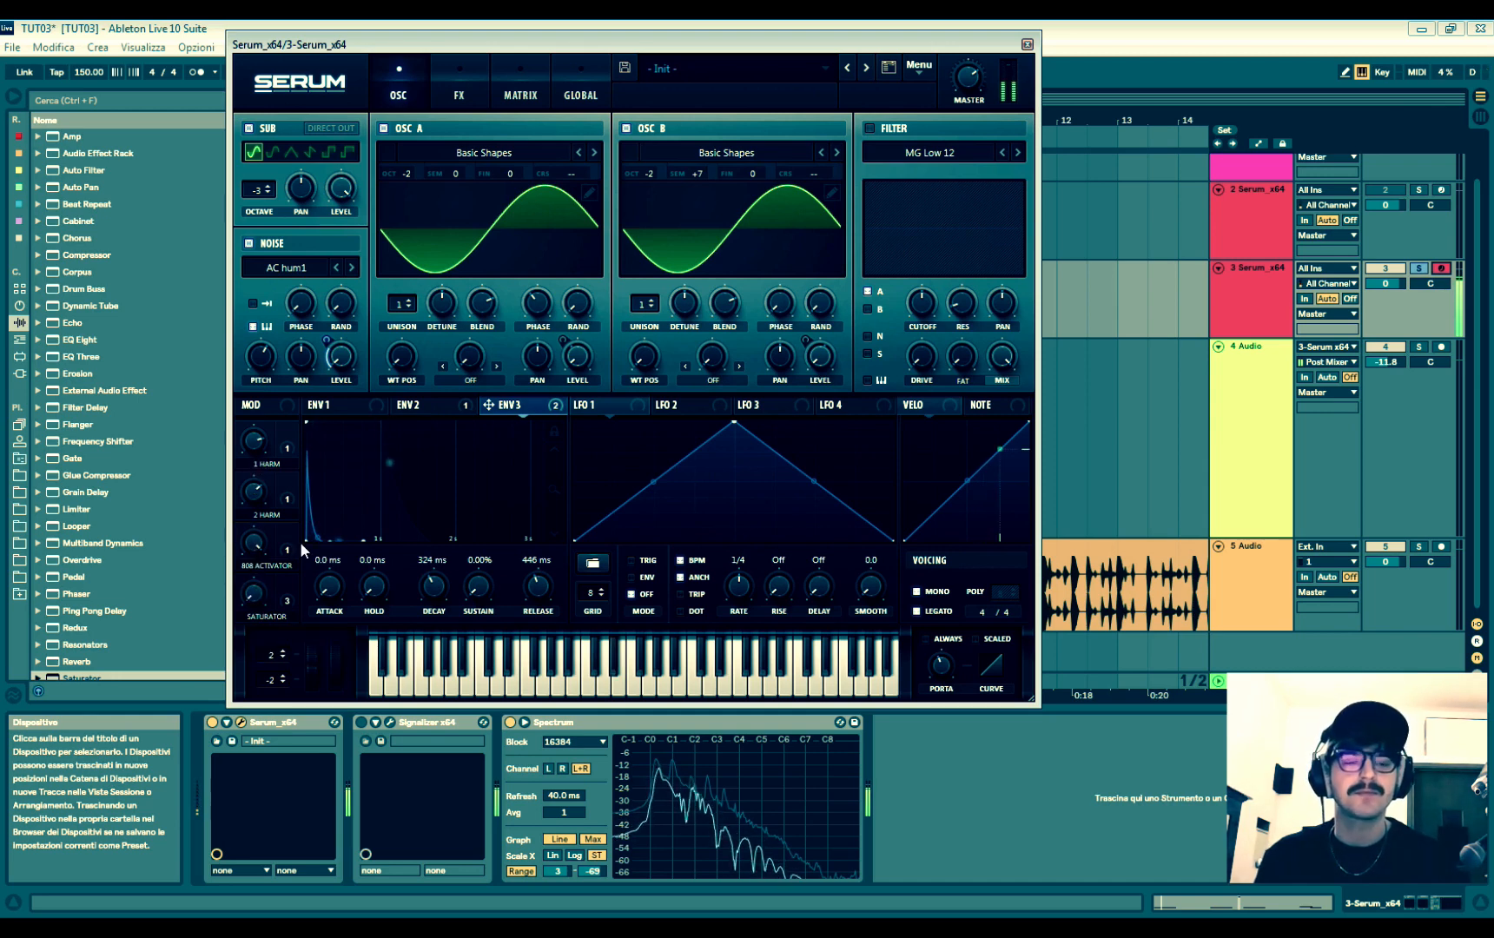
# - Show the Noise Level rows in Serum's modulation matrix
pyautogui.click(452, 92)
pyautogui.click(513, 88)
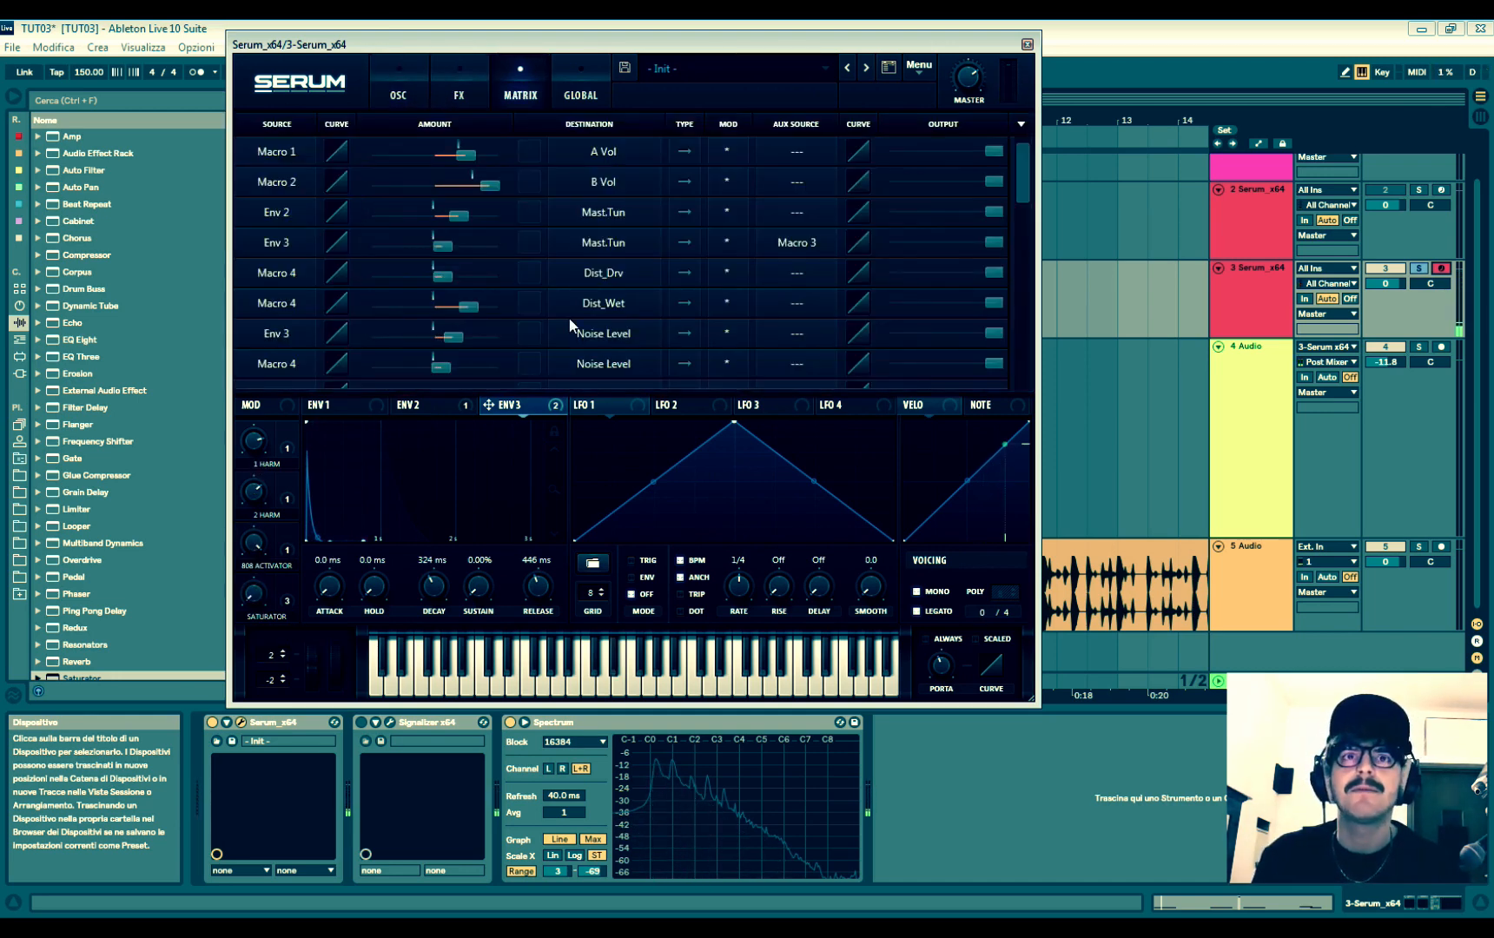
pyautogui.moveTo(1020, 172)
pyautogui.mouseDown()
pyautogui.moveTo(1016, 211)
pyautogui.moveTo(1018, 169)
pyautogui.mouseUp()
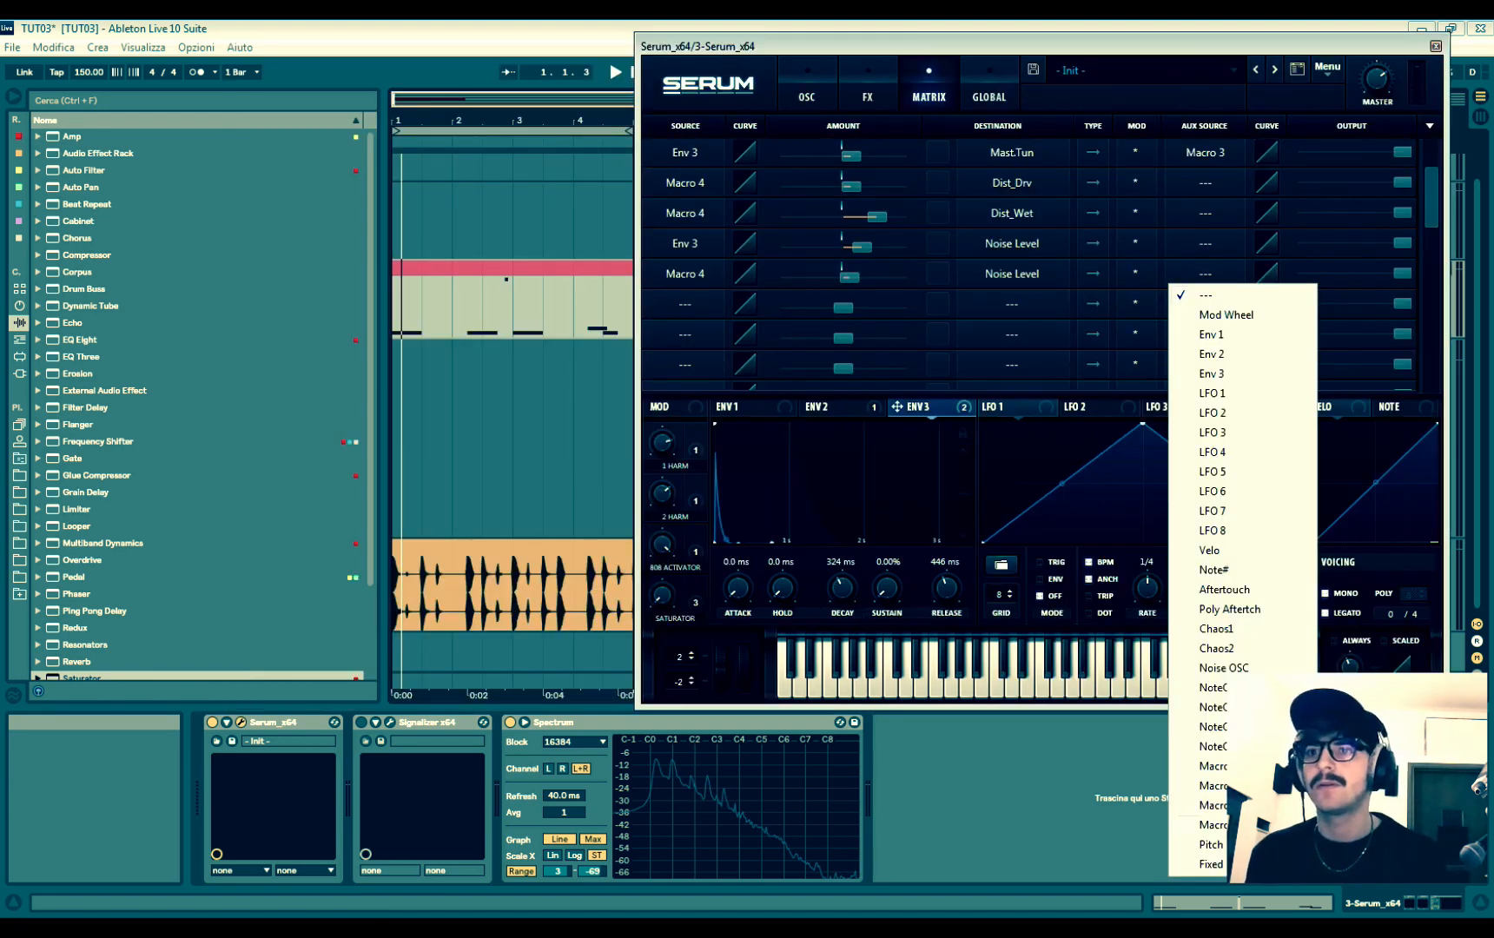
pyautogui.click(1213, 825)
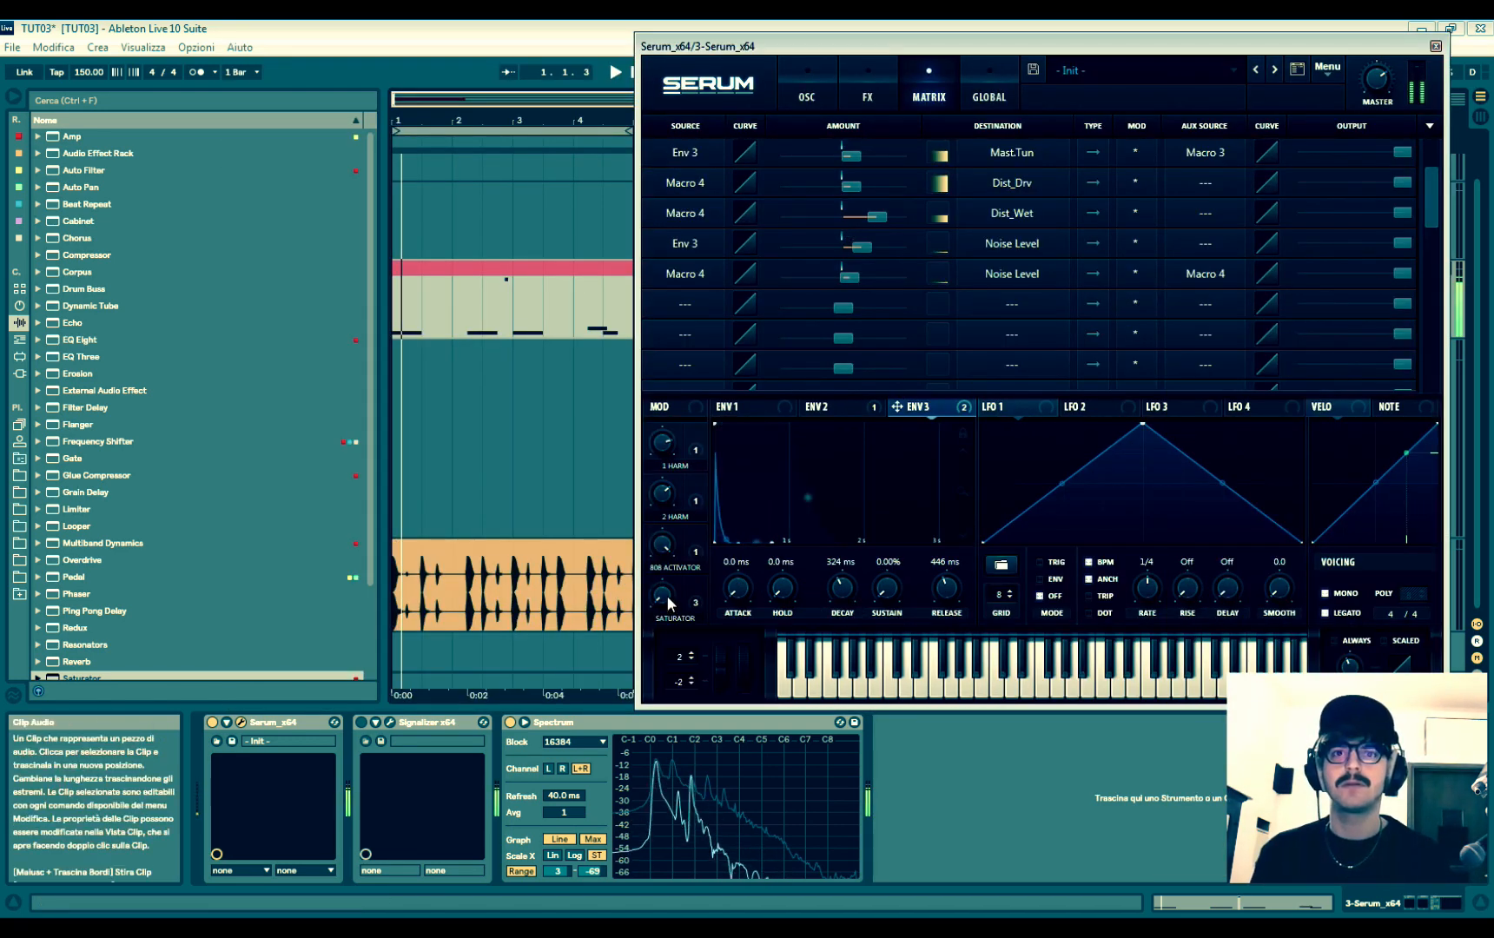
pyautogui.moveTo(669, 603); pyautogui.dragTo(667, 372)
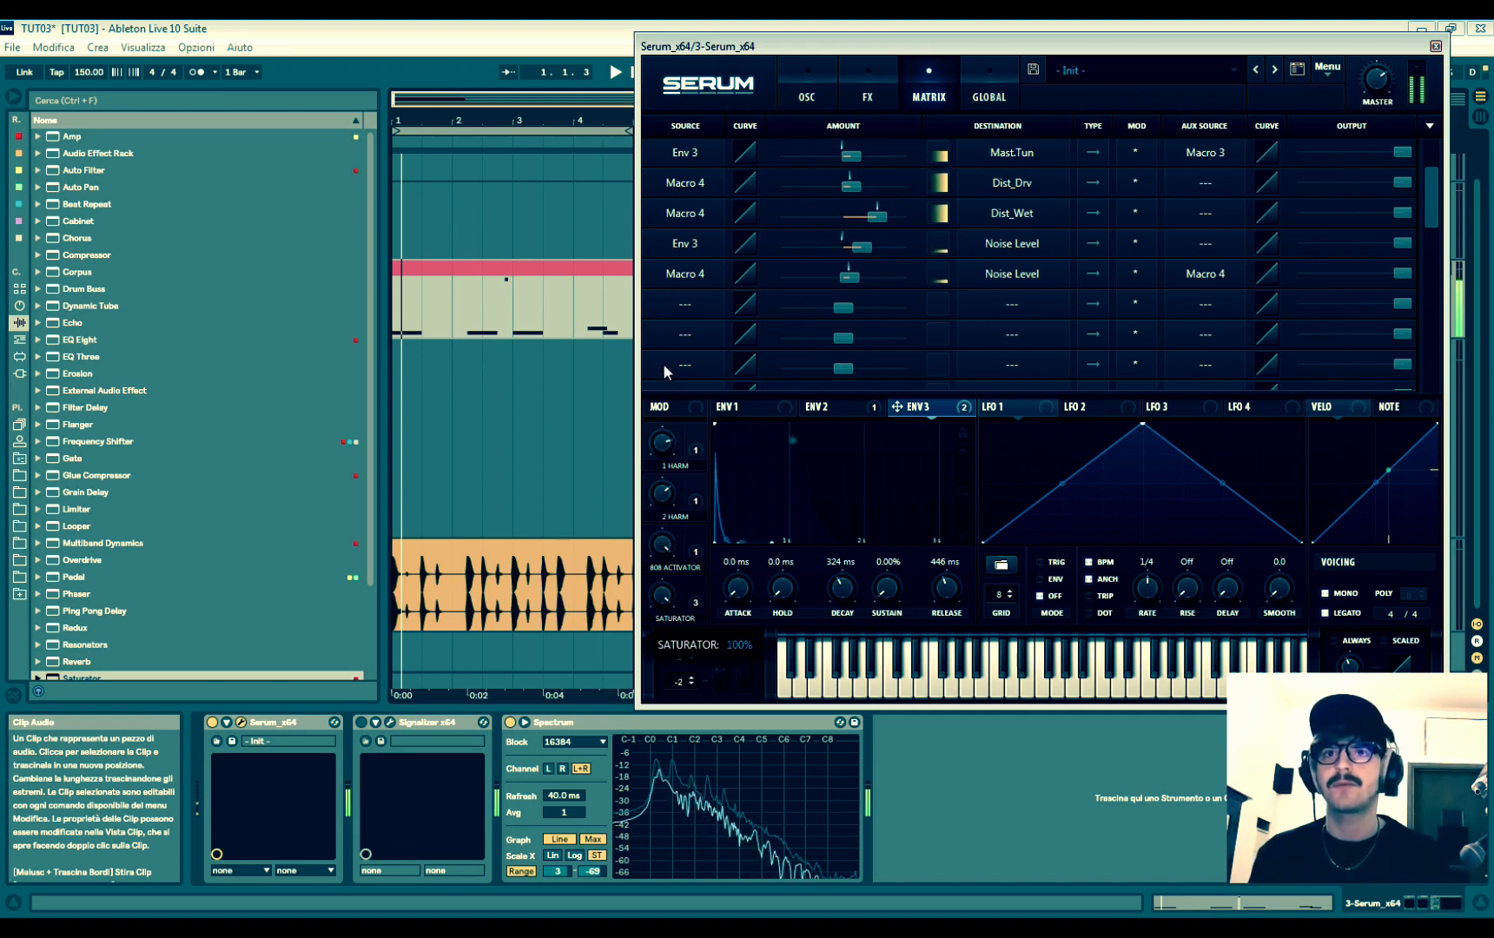
pyautogui.click(1208, 285)
# - Make Macro 4 the auxiliary source of the Envelope 3 noise level modulation and turn up the SATURATOR macro
pyautogui.click(1213, 243)
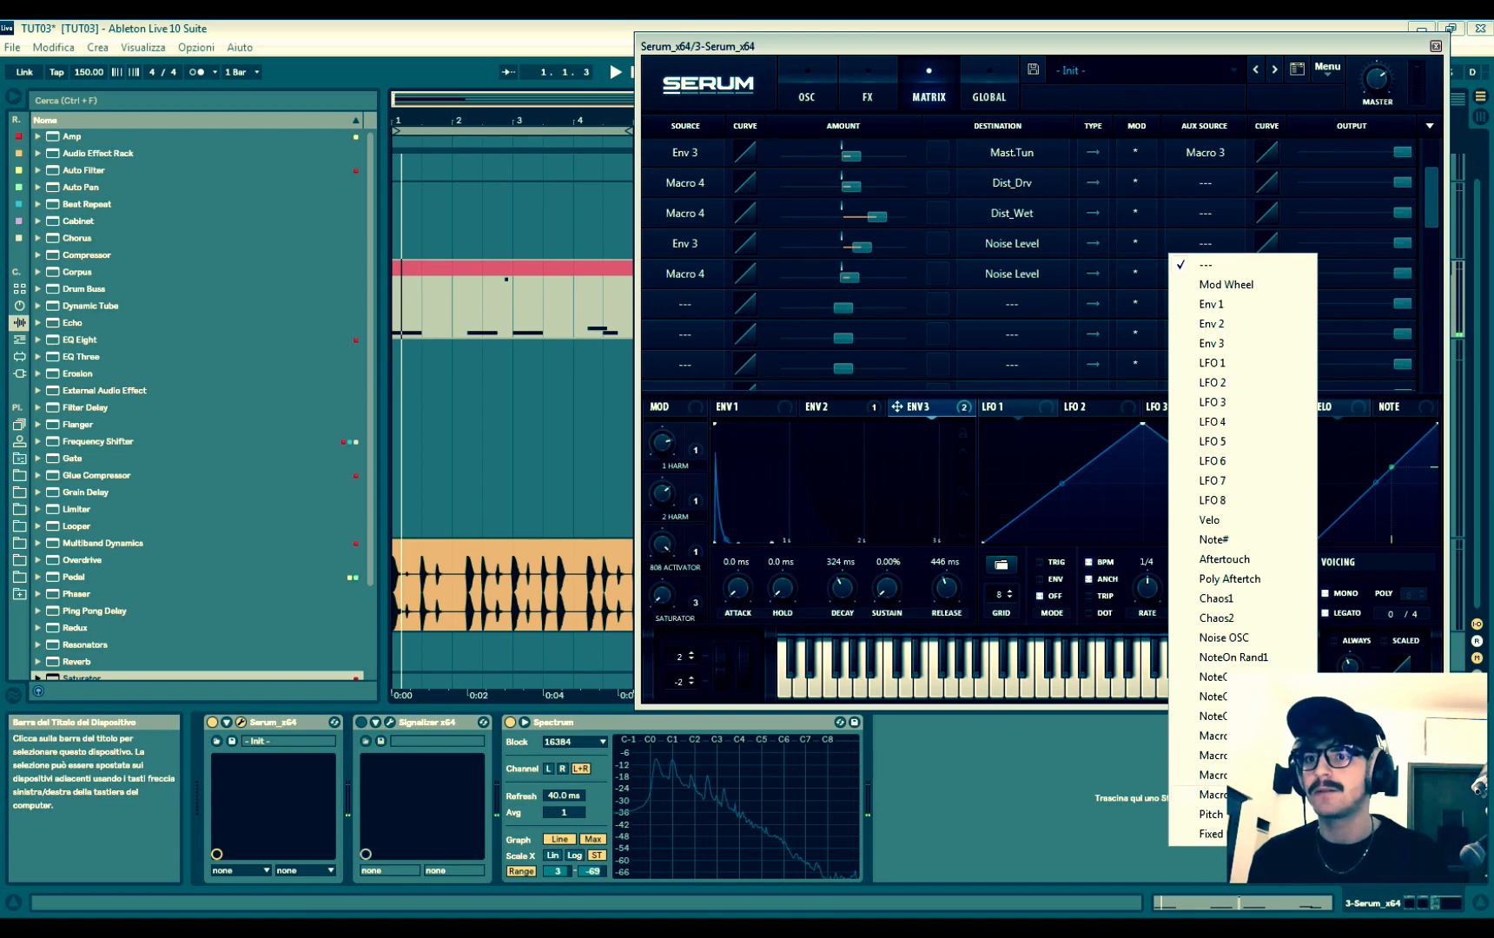
pyautogui.click(1212, 794)
pyautogui.moveTo(669, 598); pyautogui.dragTo(665, 566)
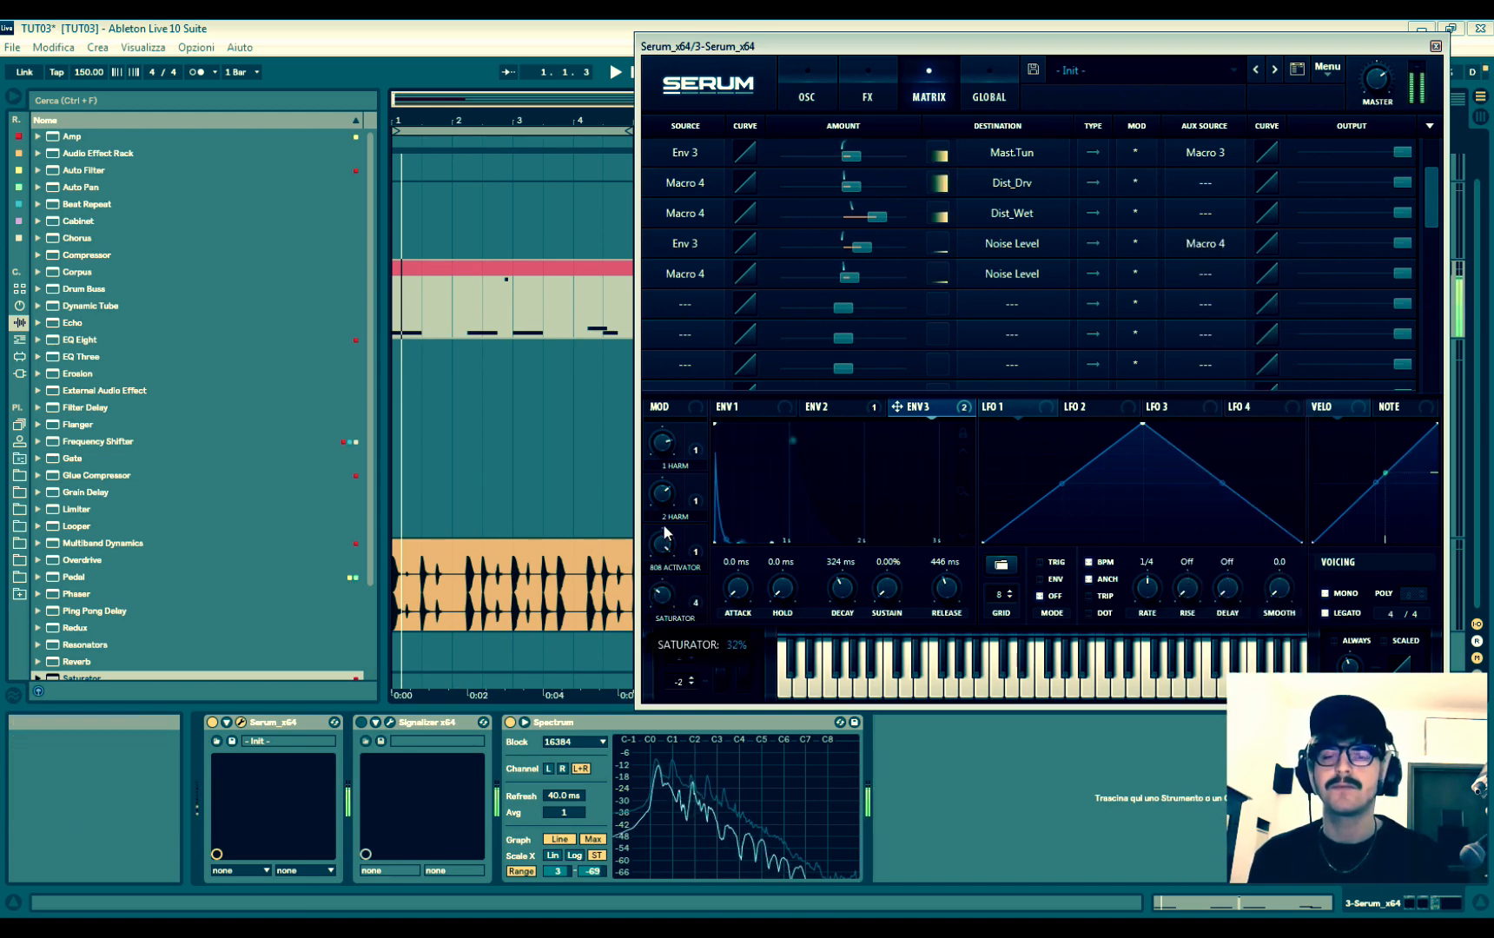
pyautogui.moveTo(664, 459); pyautogui.dragTo(664, 375)
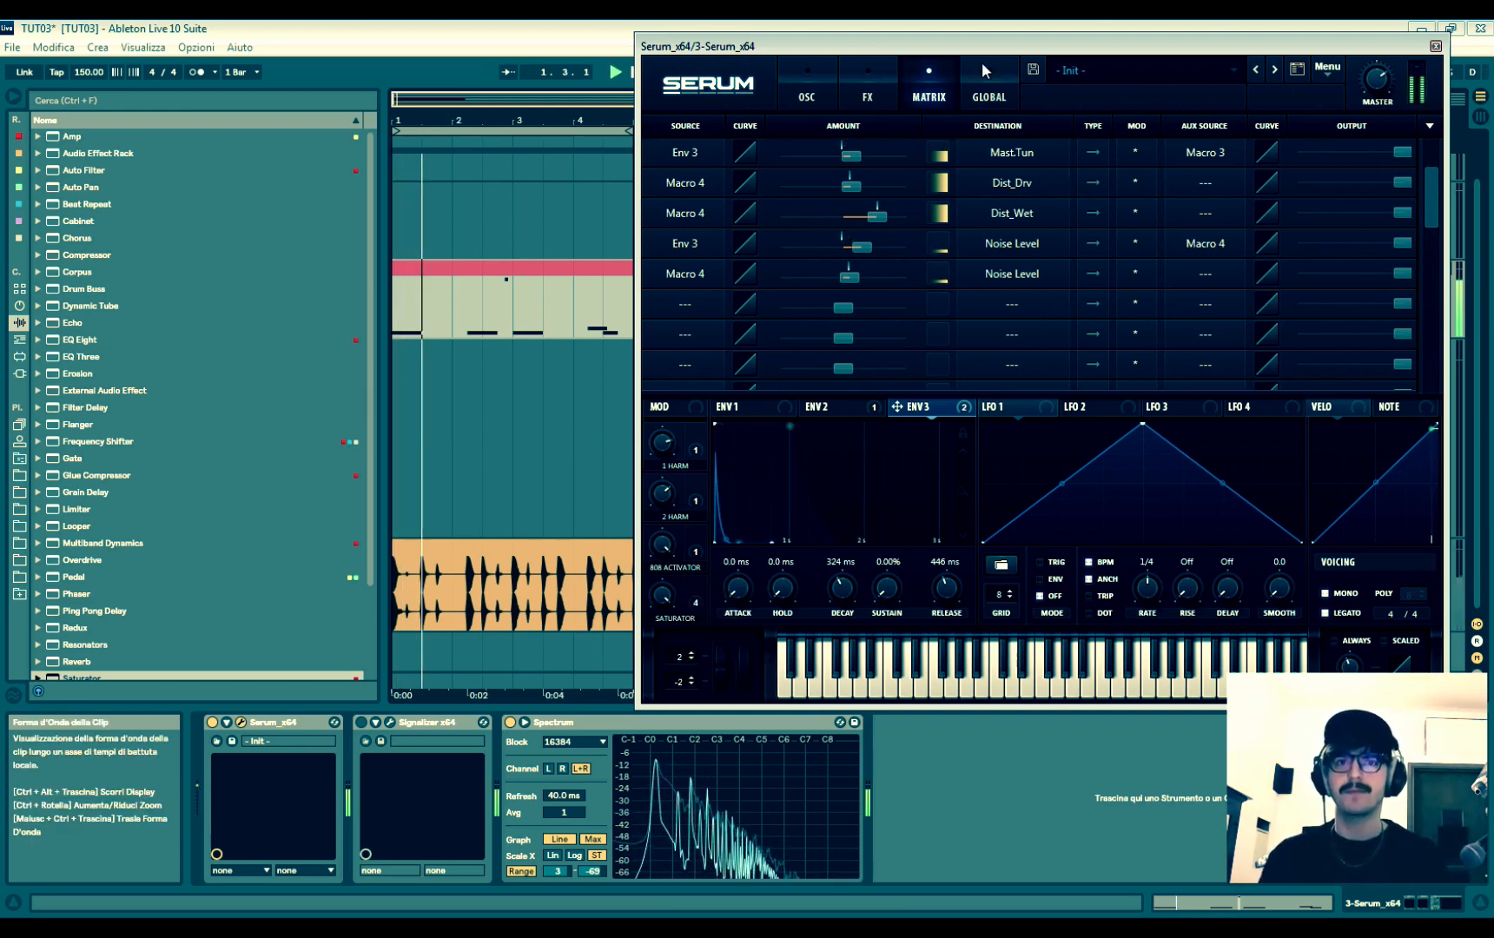
# - Turn off solo on track 3 to hear the bass with the audio clip, and close the Serum window
pyautogui.moveTo(1058, 46); pyautogui.dragTo(1046, 386)
pyautogui.click(1418, 268)
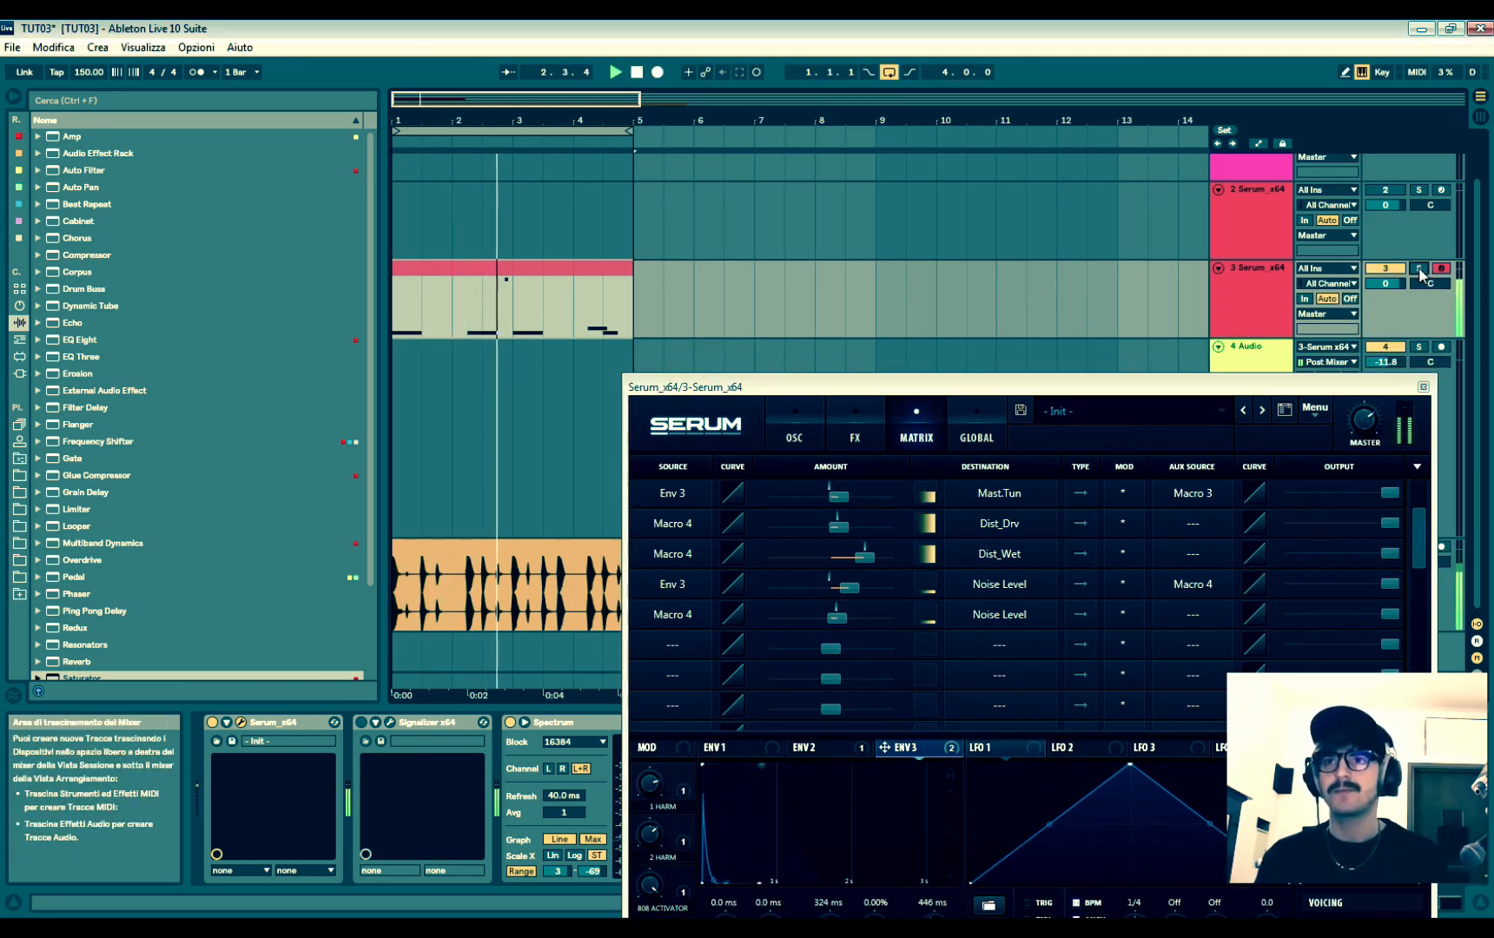
pyautogui.moveTo(1251, 387); pyautogui.dragTo(877, 169)
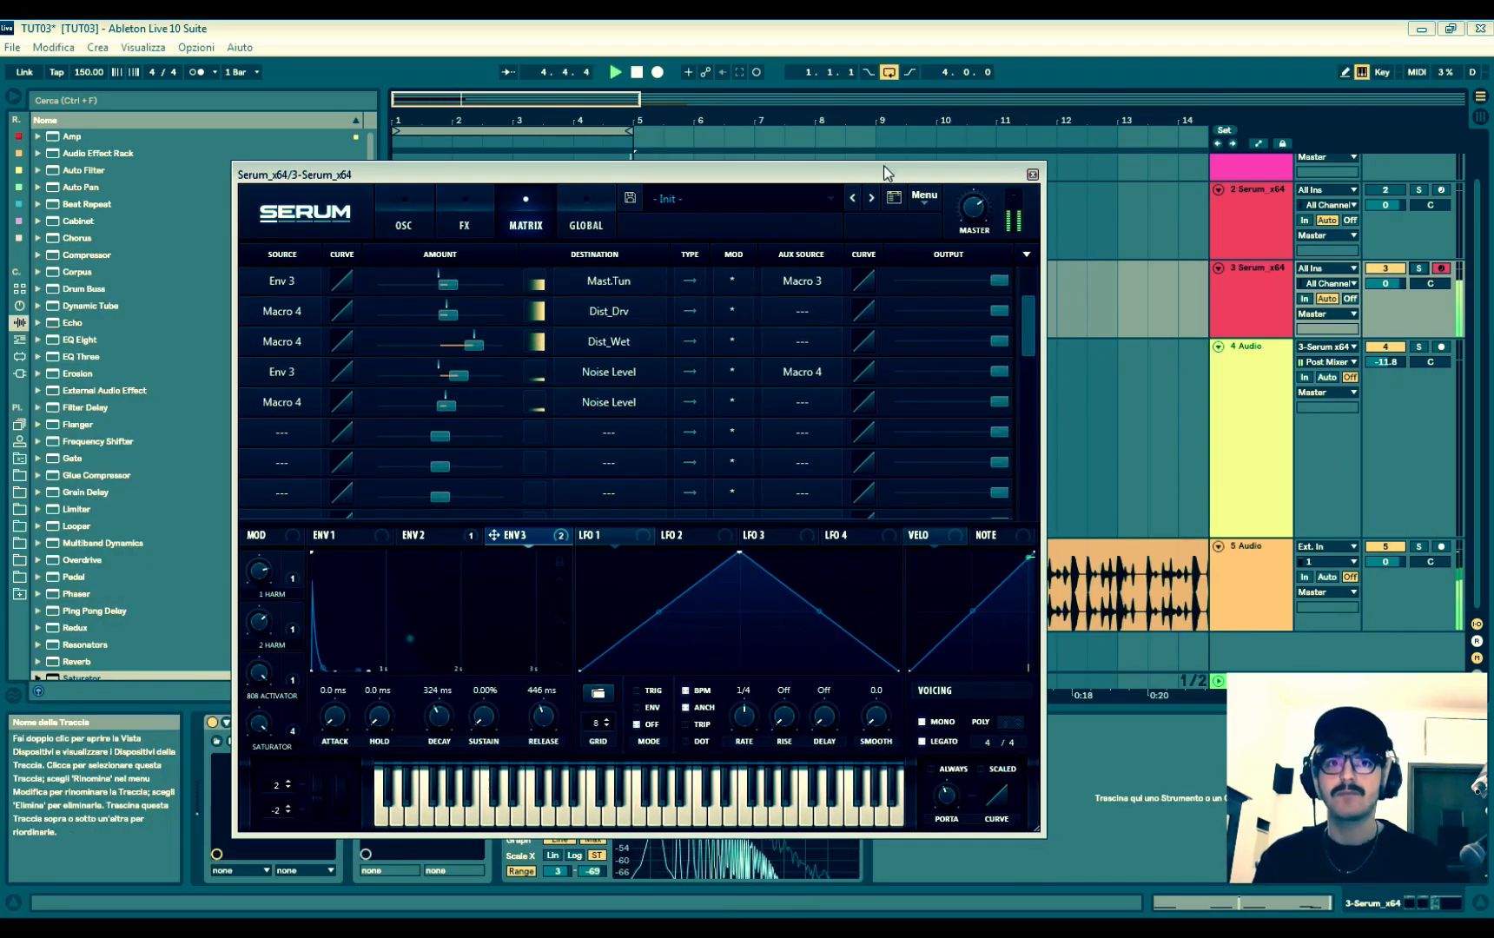
pyautogui.click(408, 208)
pyautogui.moveTo(742, 164); pyautogui.dragTo(85, 398)
pyautogui.click(385, 413)
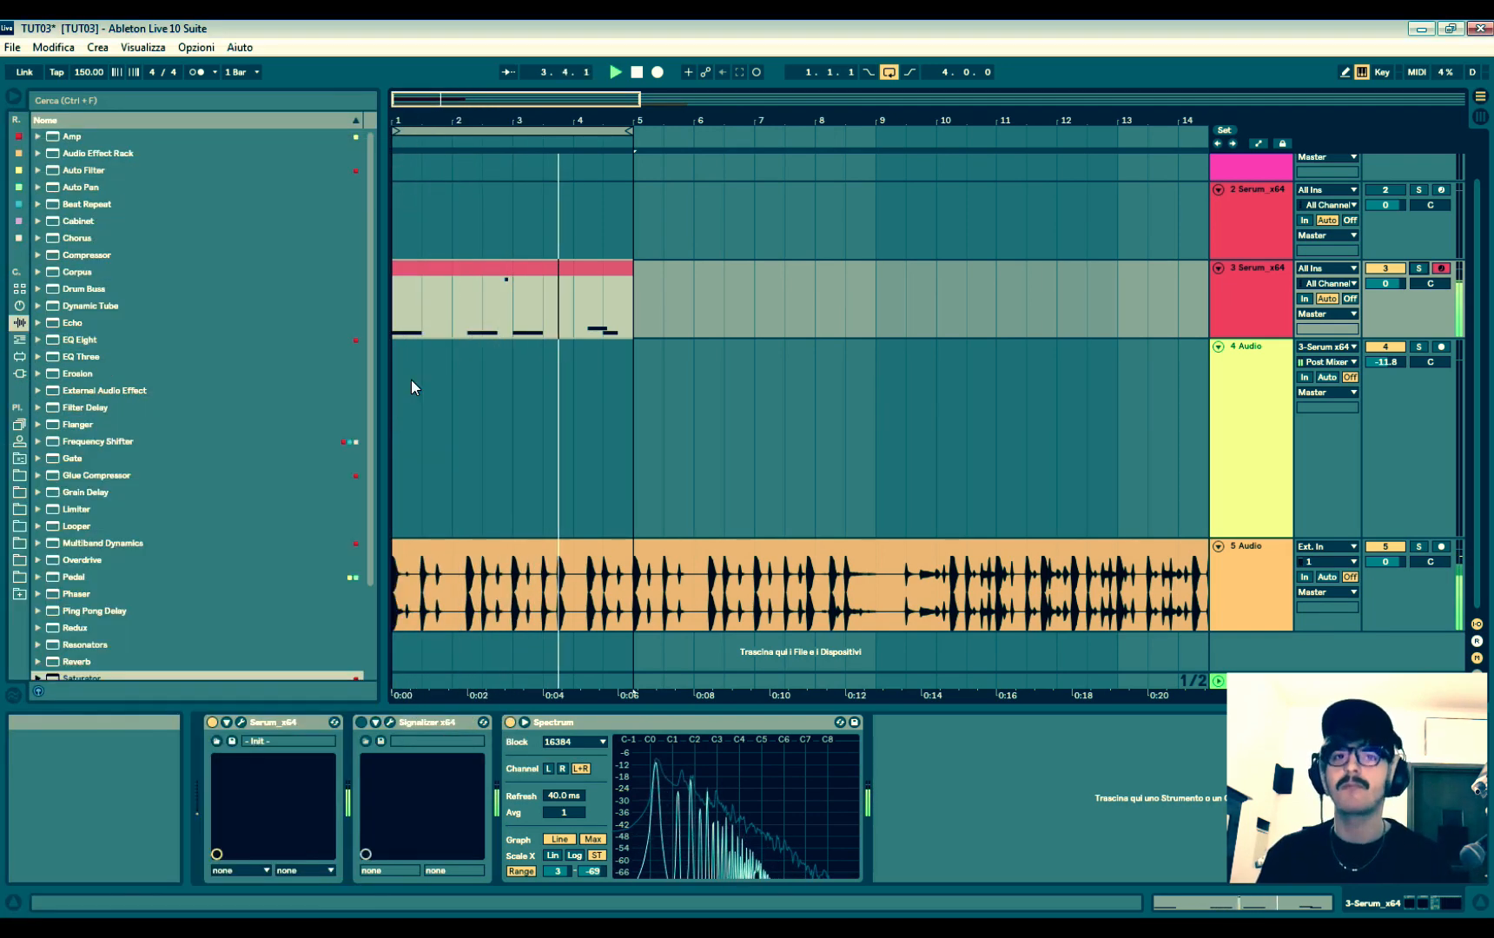
# - Arm track 4 and record the Serum bass output as audio from bar 1 to just past bar 2
pyautogui.click(518, 275)
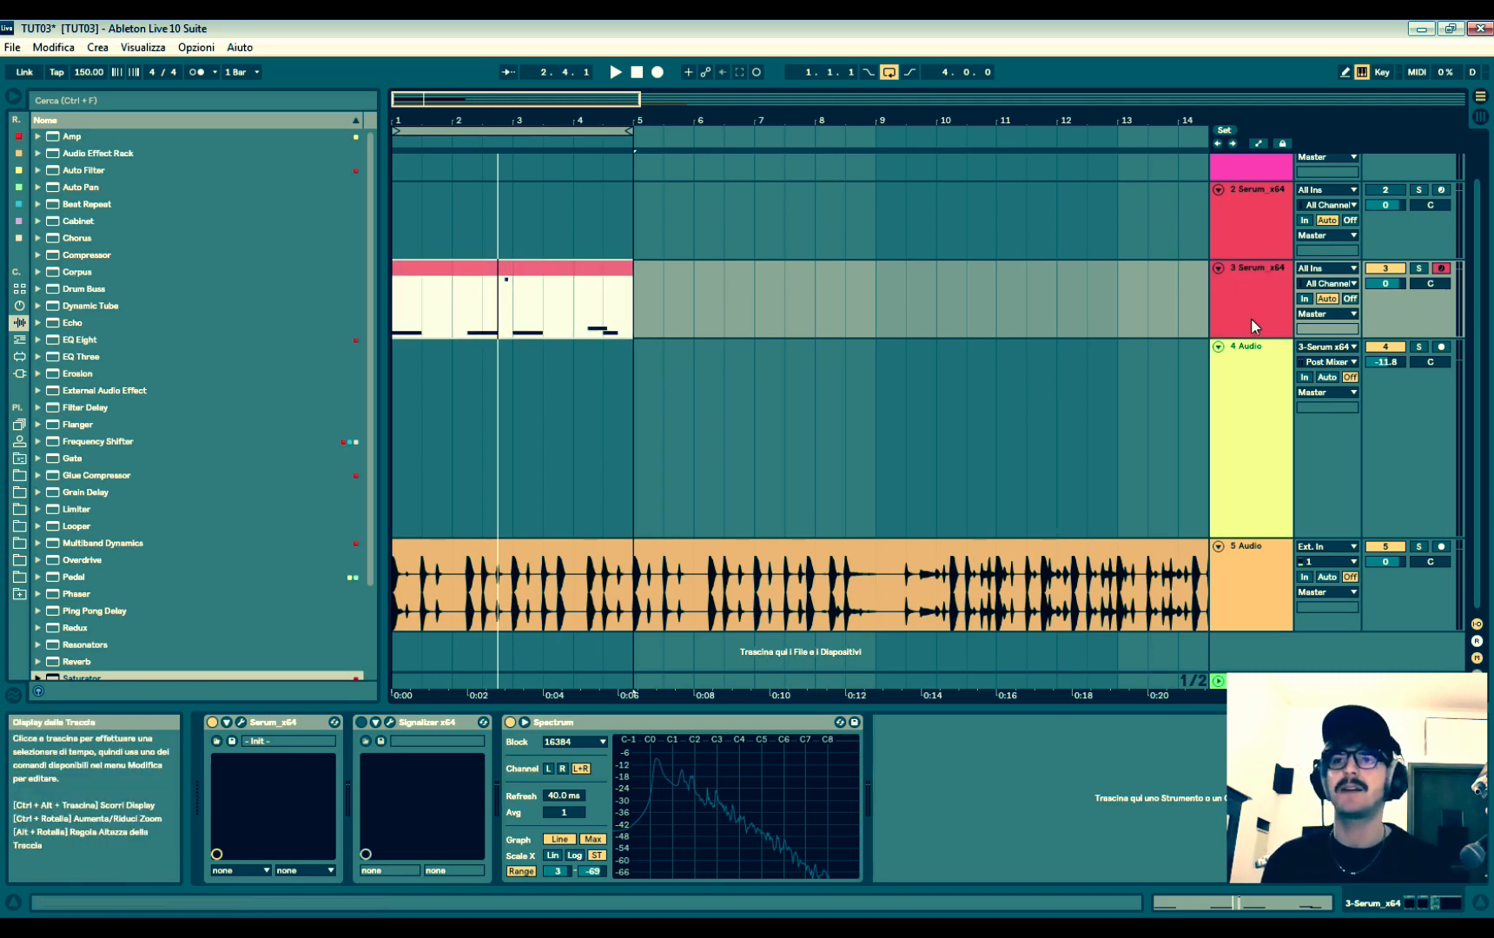
pyautogui.click(1442, 347)
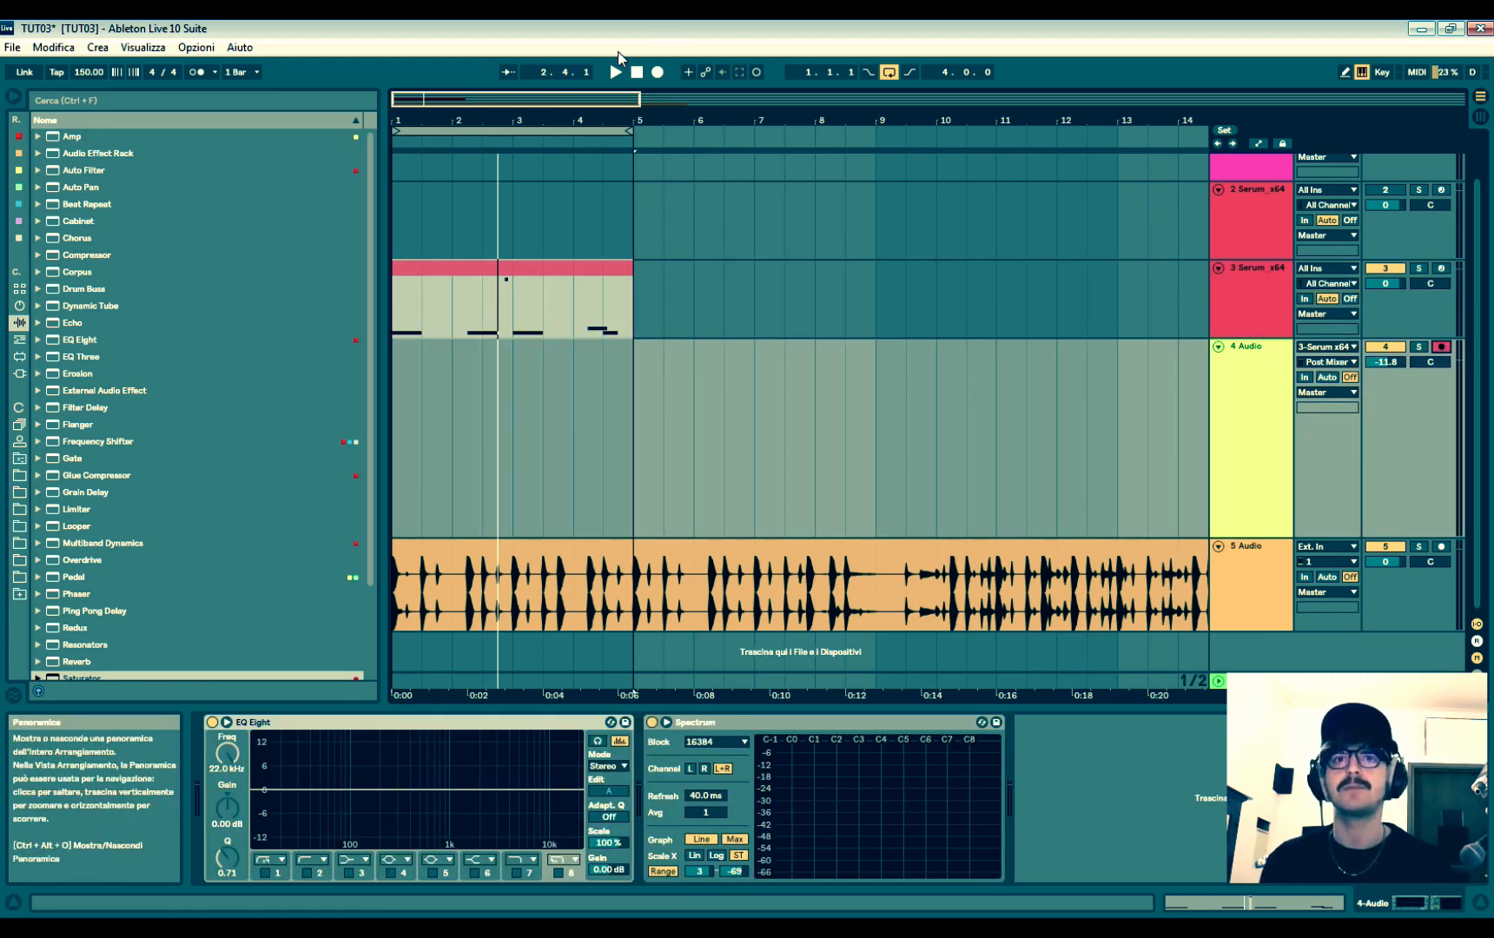
pyautogui.click(657, 72)
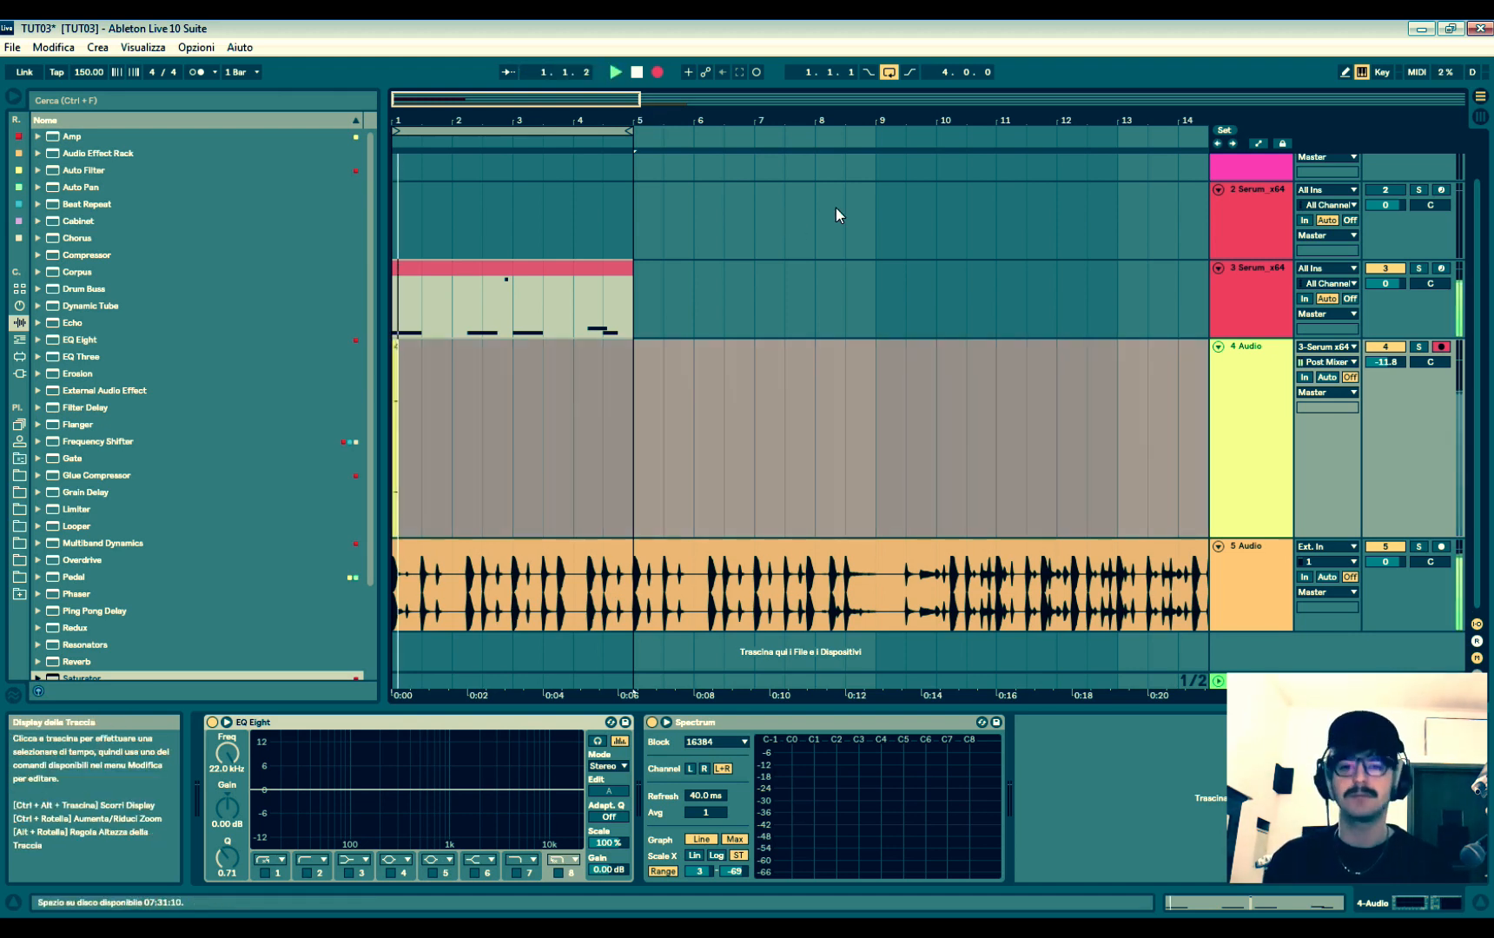
pyautogui.click(638, 73)
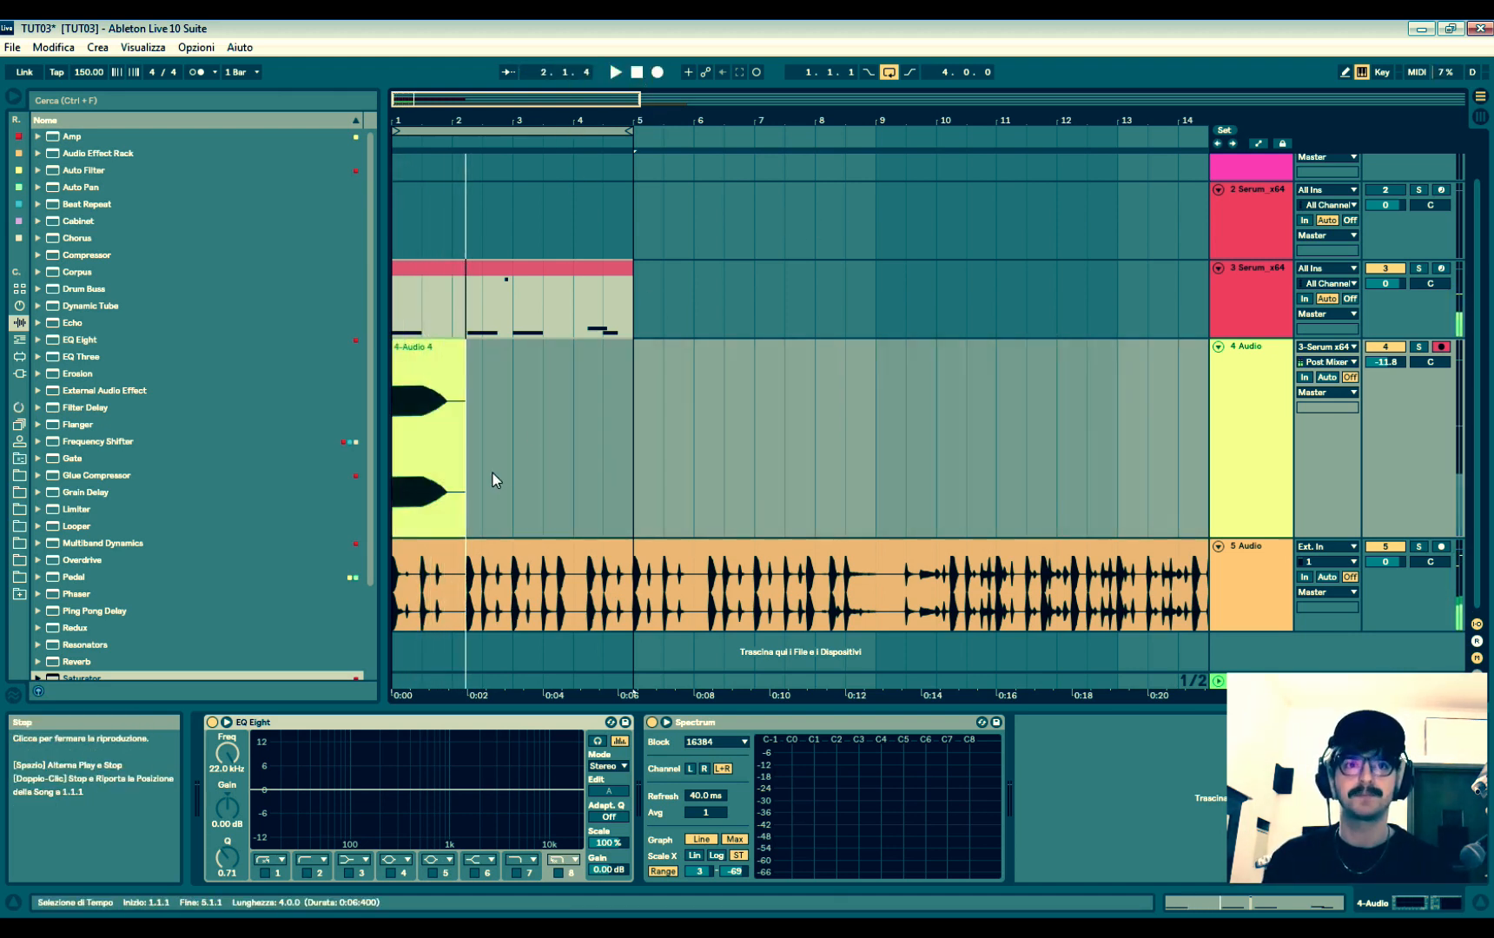
# - Select the new recording on track 4 and examine its waveform up close
pyautogui.click(423, 346)
pyautogui.moveTo(405, 99); pyautogui.dragTo(400, 144)
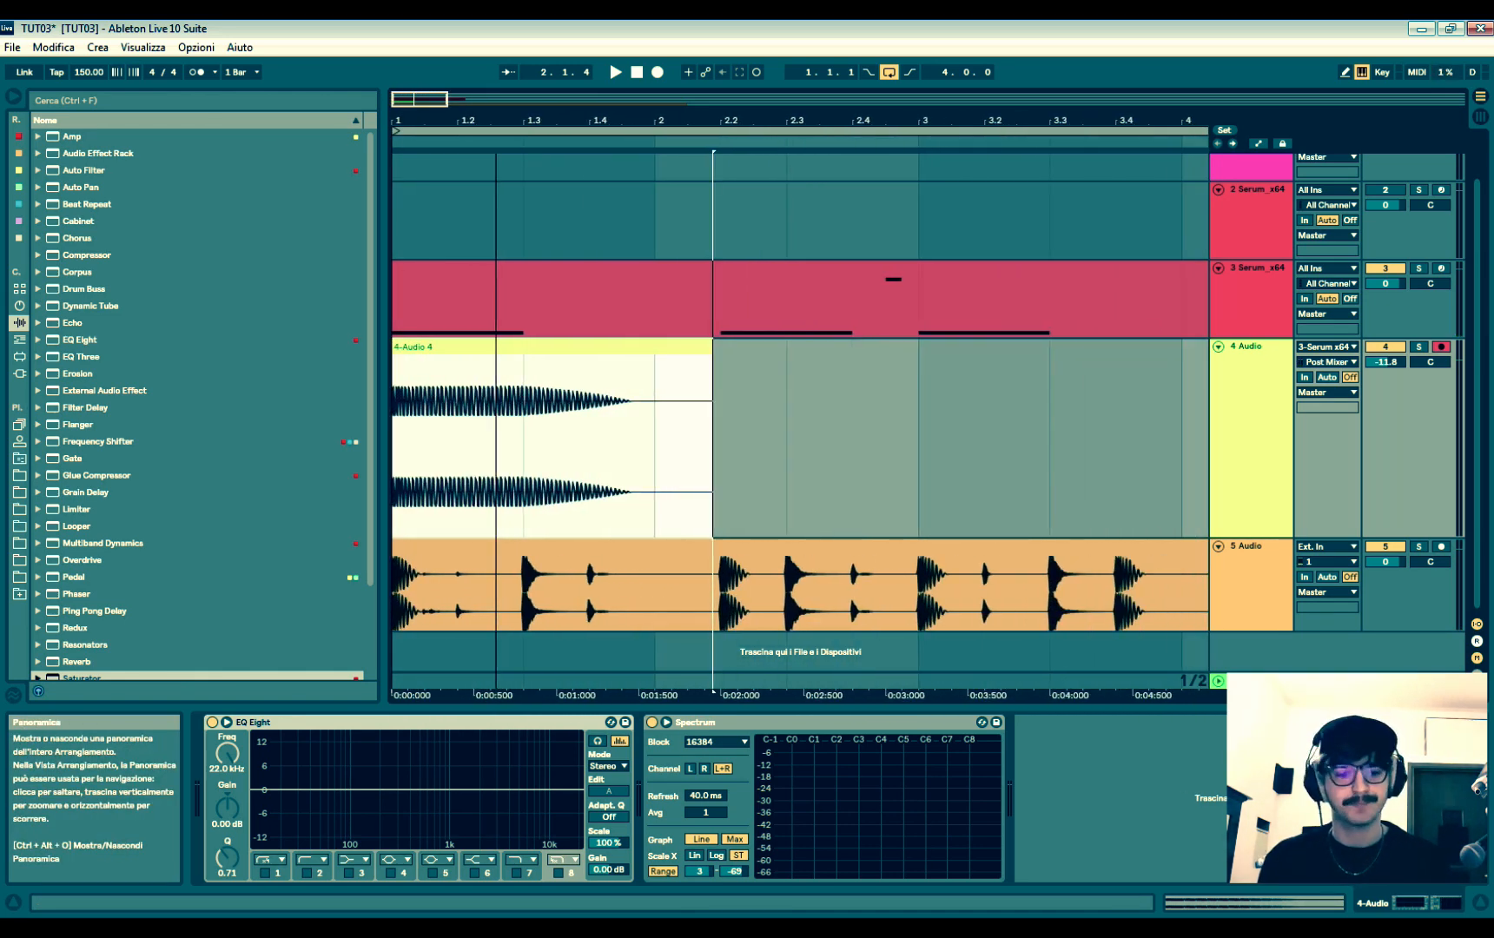